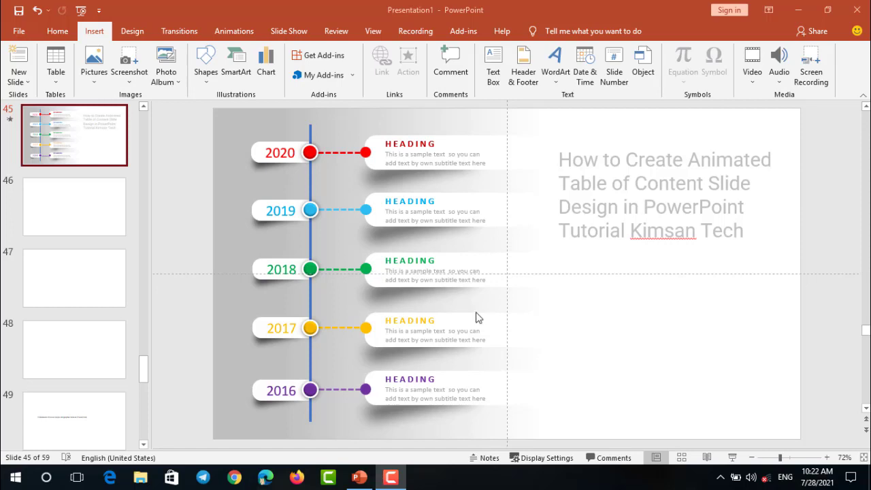
- Preview the timeline slide as a slide show, then delete slide 46's title placeholder
{"action": "left_click", "coordinate": [732, 457]}
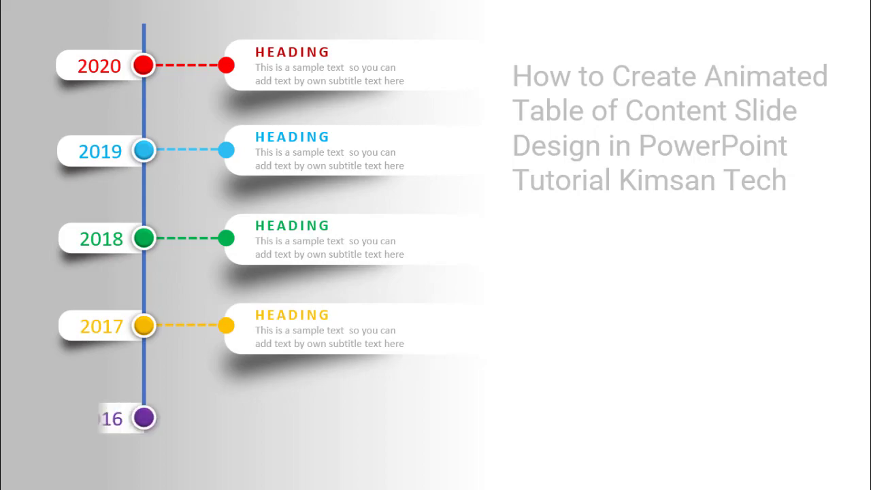
{"action": "key", "text": "Escape"}
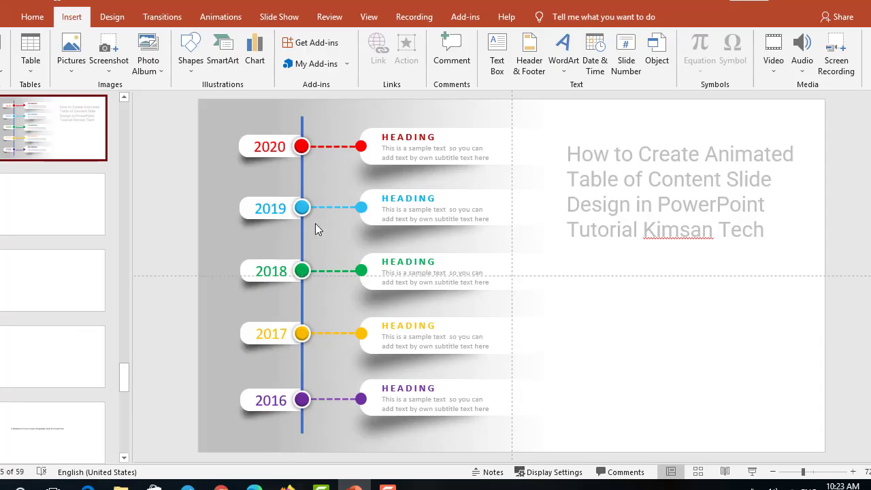
{"action": "left_click", "coordinate": [88, 194]}
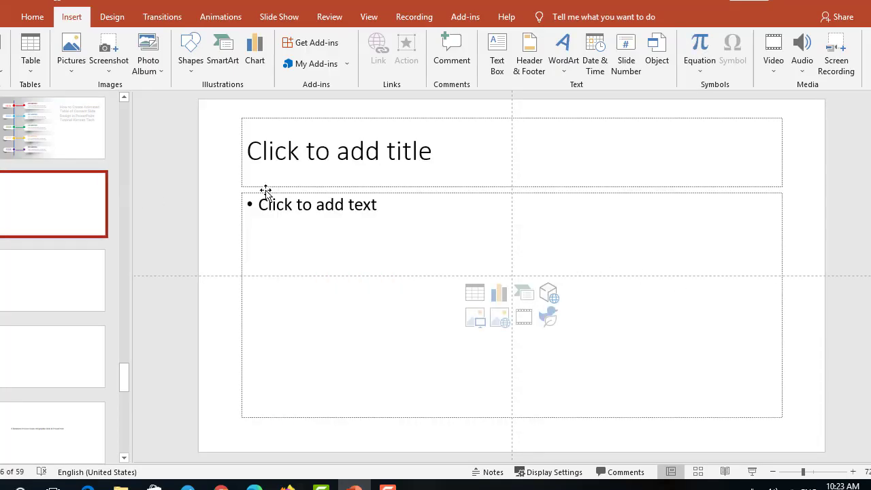
{"action": "left_click", "coordinate": [373, 185]}
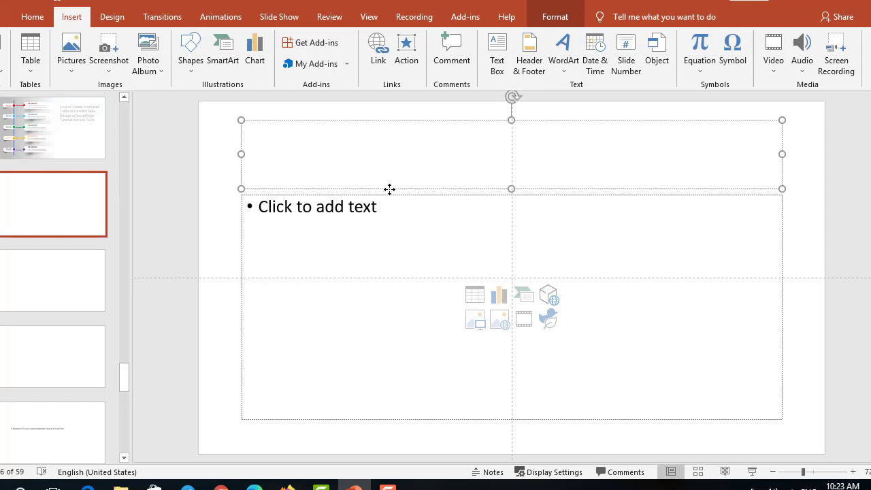
{"action": "left_click", "coordinate": [389, 189]}
{"action": "key", "text": "Delete"}
- Delete slide 46's content placeholder, leaving the slide empty
{"action": "left_click", "coordinate": [392, 194]}
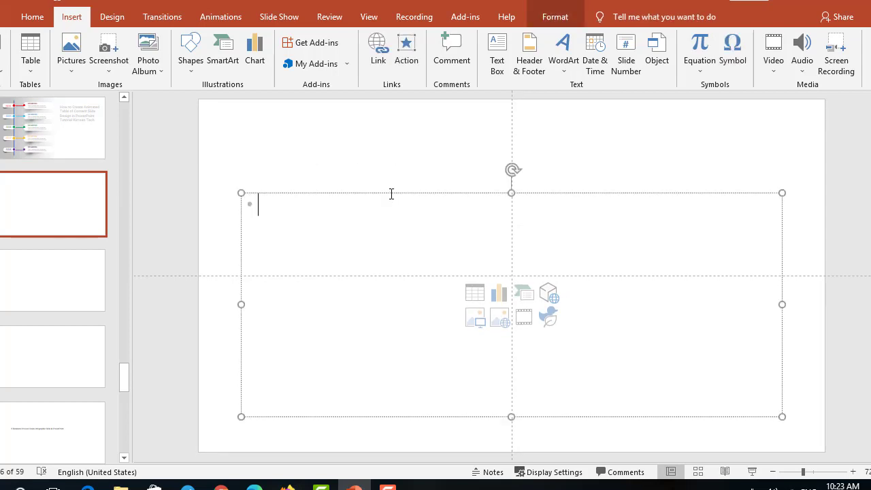
{"action": "left_click", "coordinate": [390, 193]}
{"action": "key", "text": "Delete"}
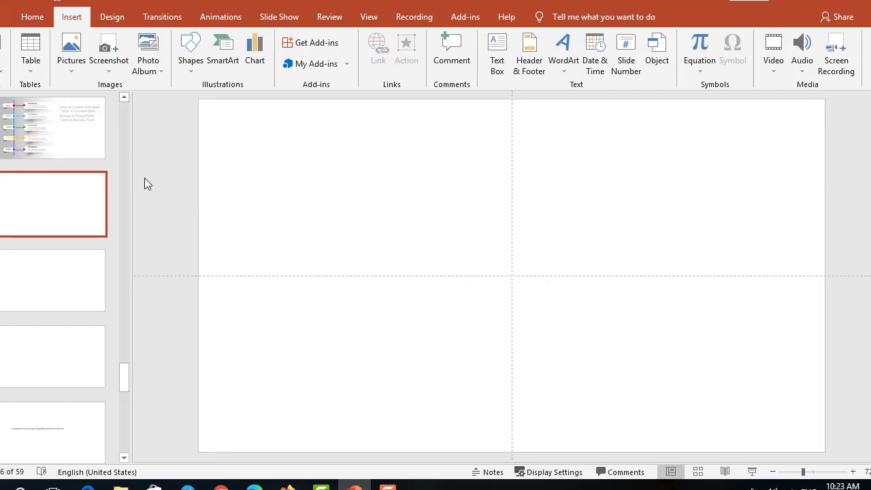
{"action": "left_click", "coordinate": [18, 114]}
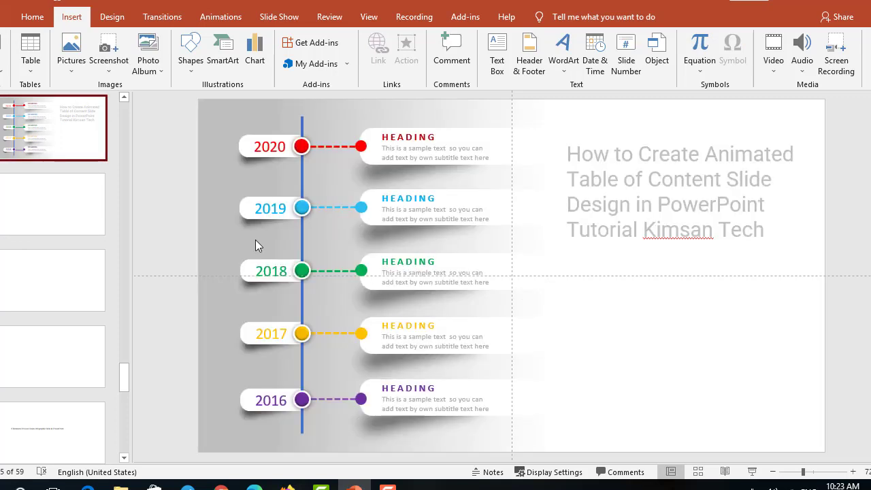
{"action": "left_click", "coordinate": [28, 194]}
- Give slide 46's background a gradient fill running horizontally from the left
{"action": "right_click", "coordinate": [540, 194]}
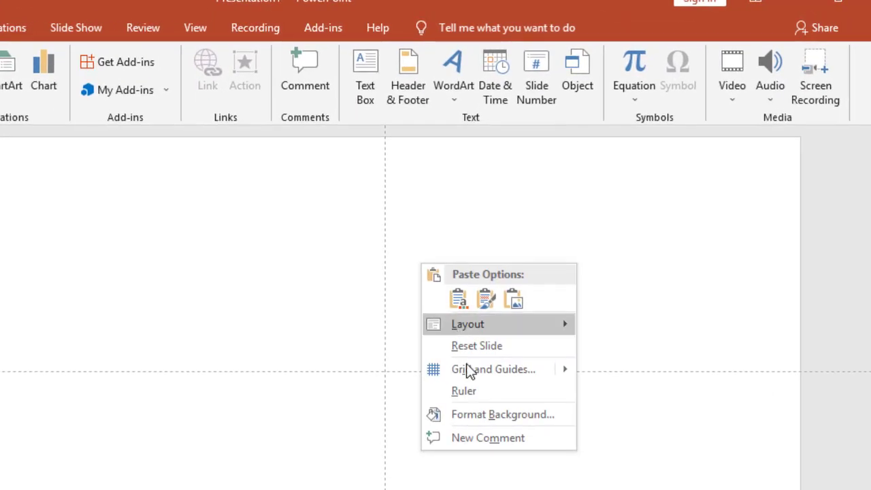
{"action": "left_click", "coordinate": [490, 414]}
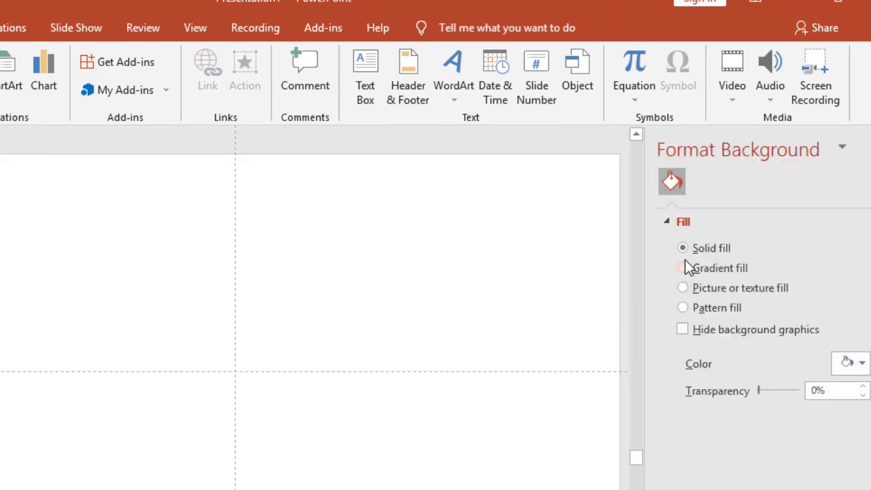
{"action": "left_click", "coordinate": [684, 267]}
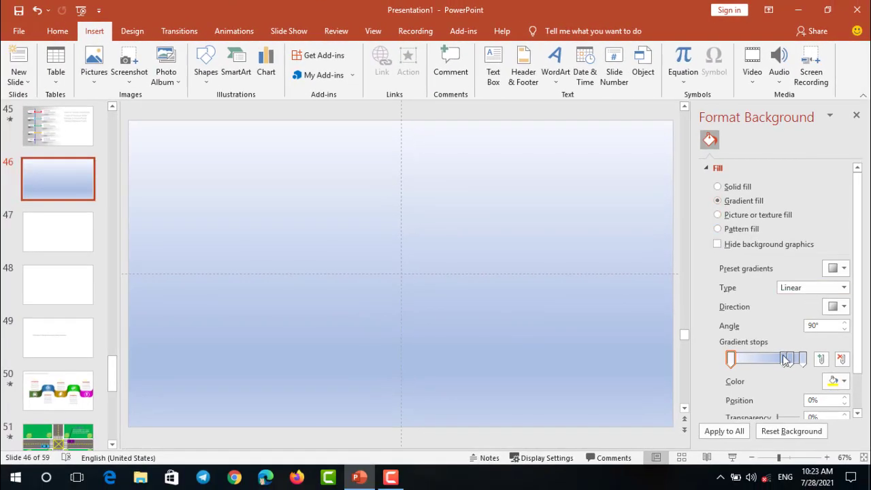
{"action": "left_click", "coordinate": [785, 360]}
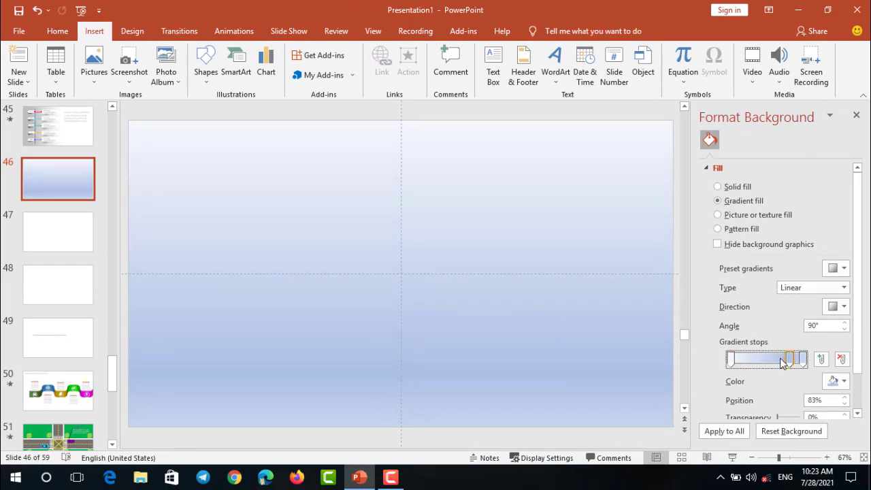
{"action": "left_click_drag", "start_coordinate": [785, 358], "coordinate": [770, 364]}
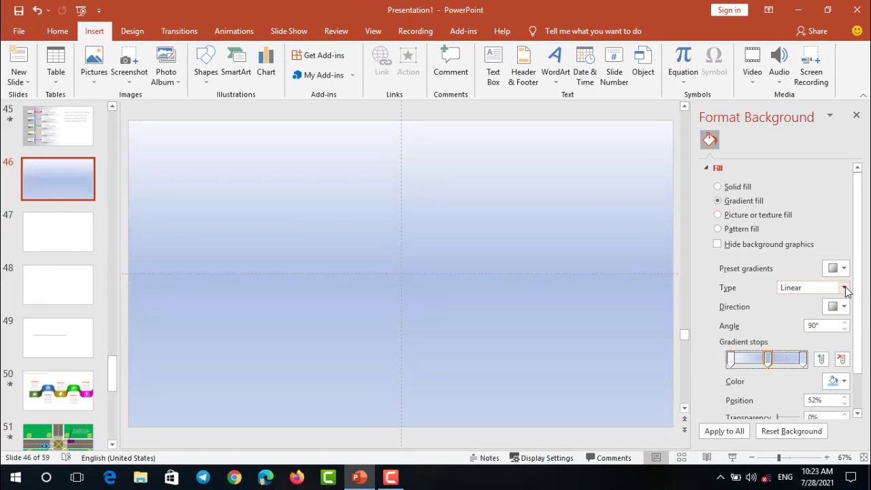
{"action": "left_click", "coordinate": [845, 307]}
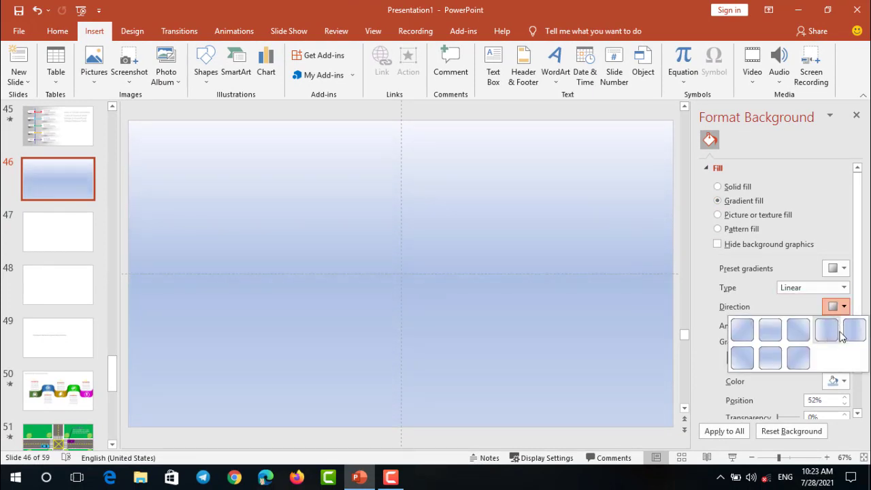
{"action": "left_click", "coordinate": [841, 333]}
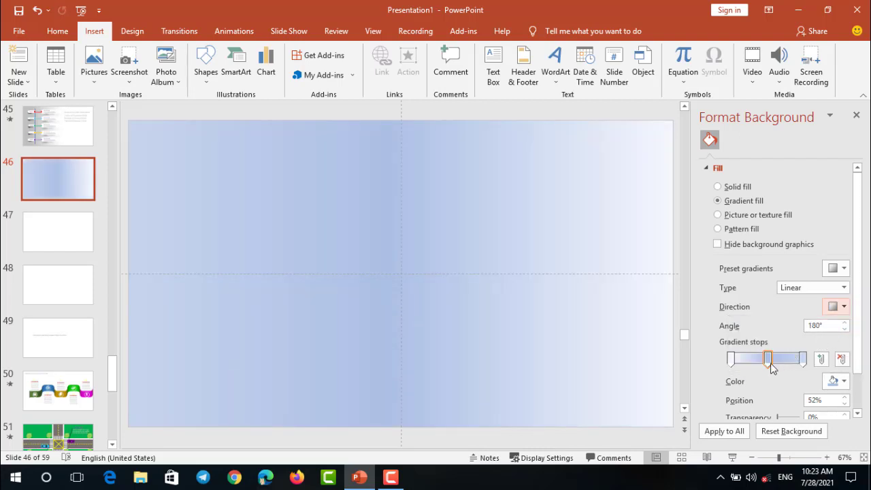
- Set the gradient stops to 71% and 77% and make the left stop grey
{"action": "left_click_drag", "start_coordinate": [770, 364], "coordinate": [803, 361]}
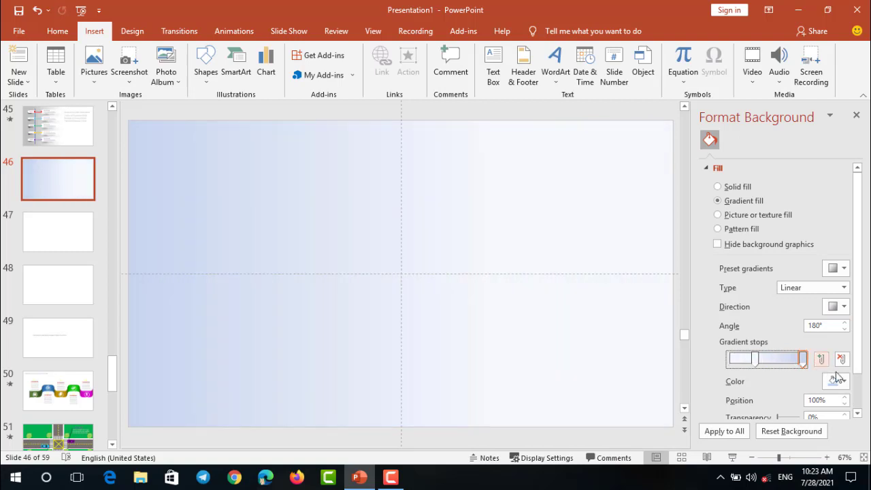
{"action": "left_click", "coordinate": [844, 382]}
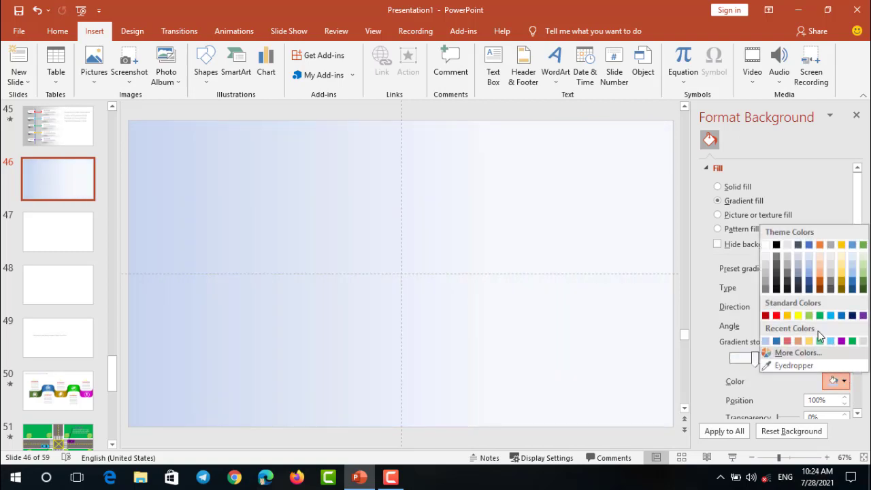
{"action": "left_click", "coordinate": [767, 275]}
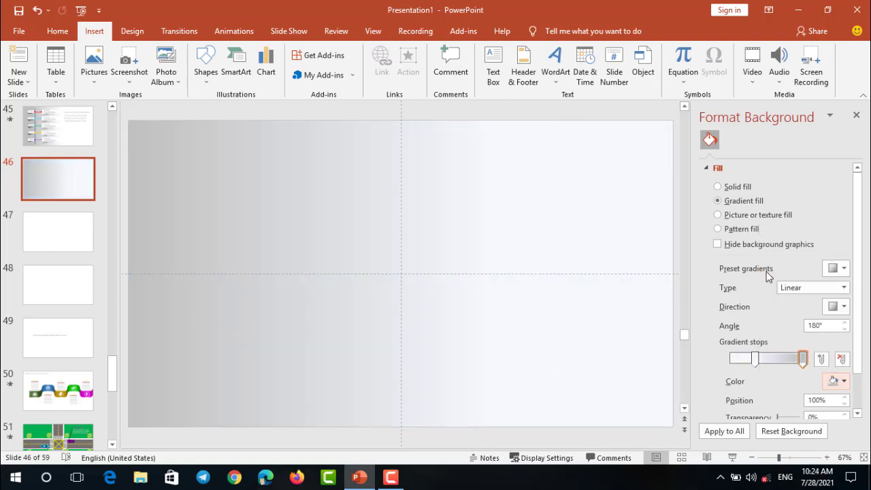
{"action": "left_click_drag", "start_coordinate": [758, 362], "coordinate": [749, 363]}
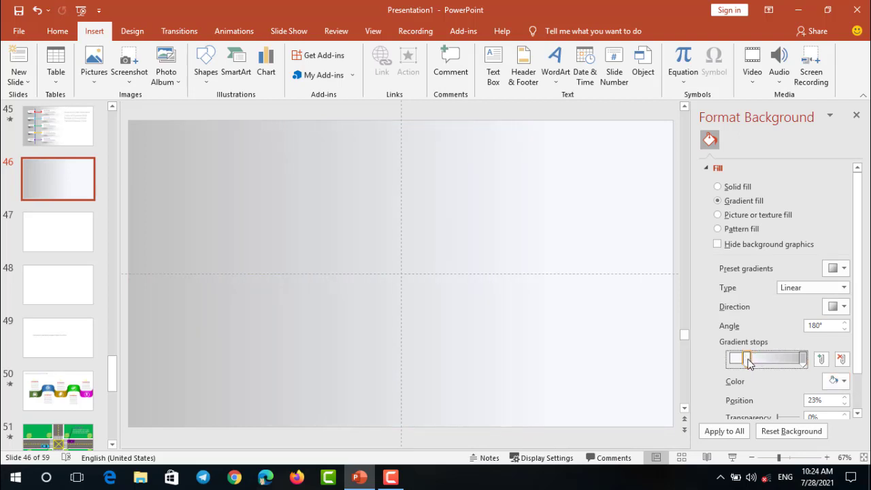
{"action": "left_click", "coordinate": [801, 363]}
{"action": "left_click_drag", "start_coordinate": [801, 362], "coordinate": [789, 363]}
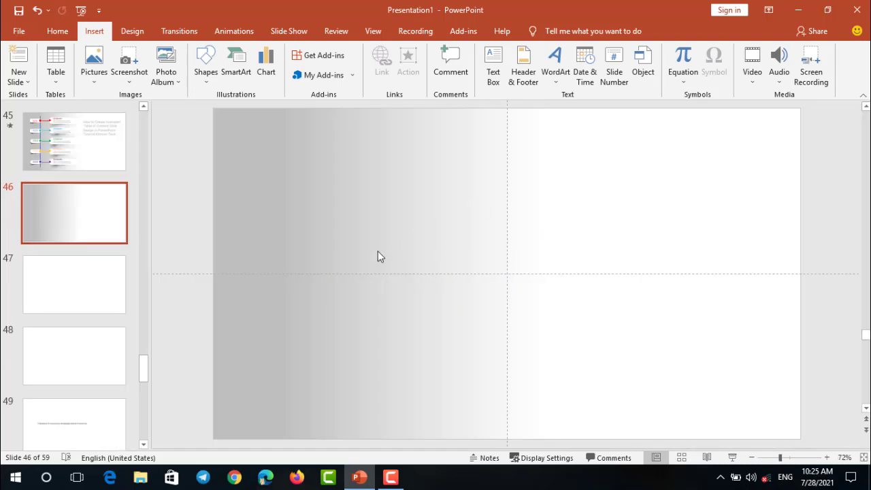
{"action": "left_click", "coordinate": [88, 167]}
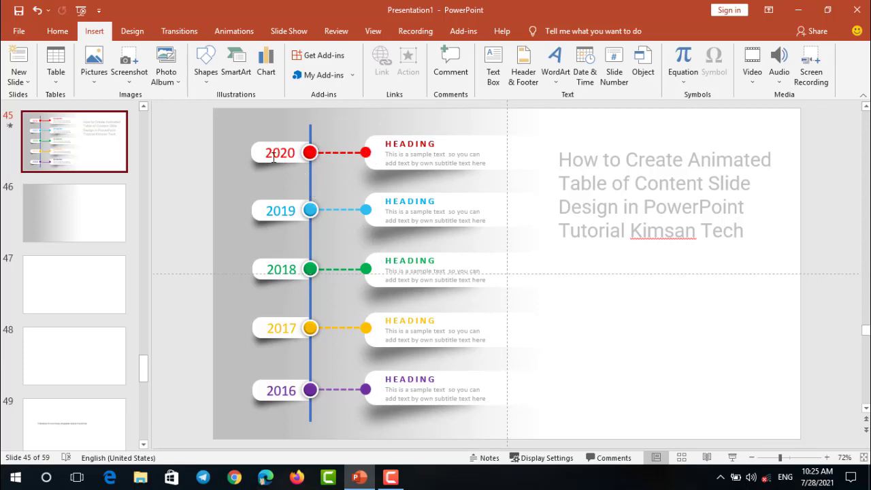
- Draw a blue rounded rectangle on slide 46's left and widen it to 1.77 inches
{"action": "left_click", "coordinate": [108, 202]}
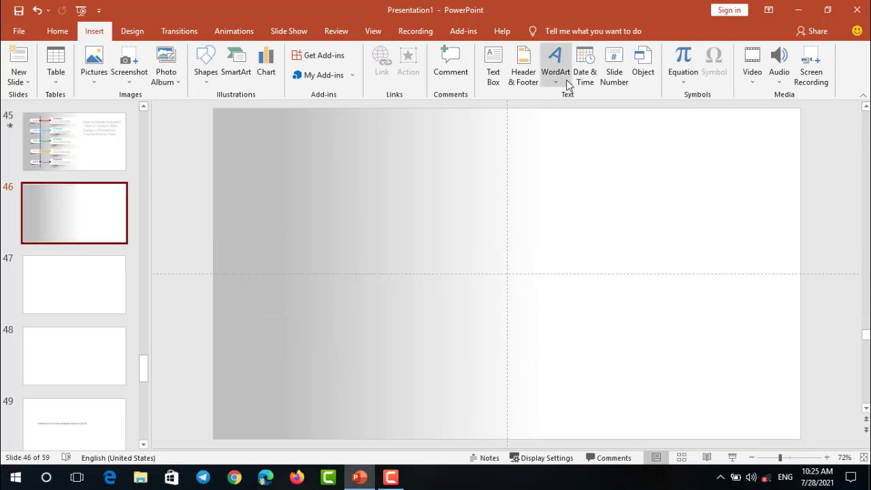
{"action": "left_click", "coordinate": [429, 149]}
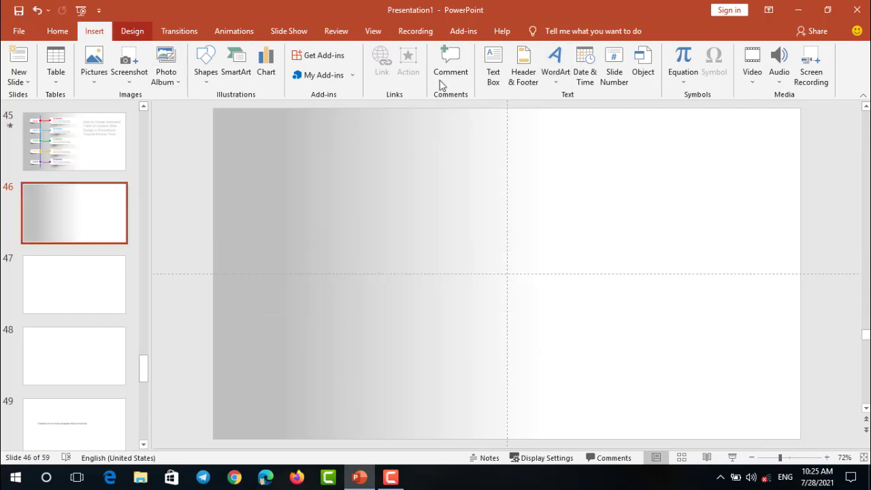
{"action": "left_click", "coordinate": [132, 31]}
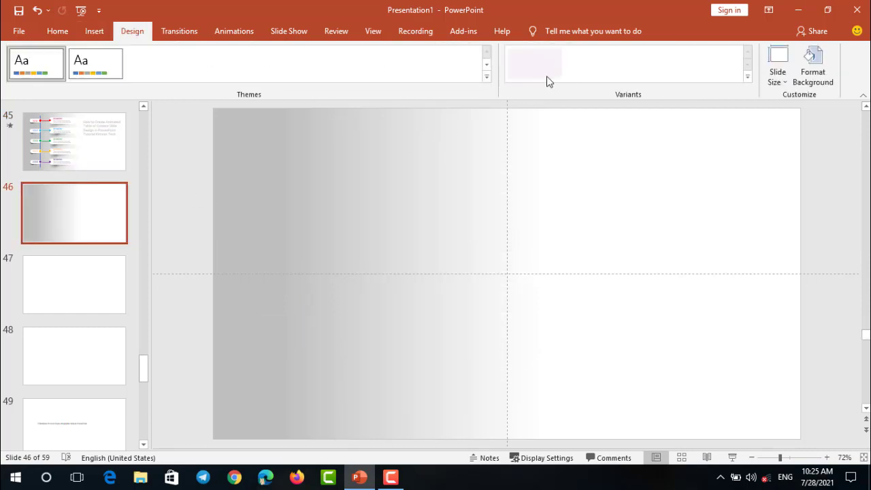
{"action": "left_click", "coordinate": [94, 32]}
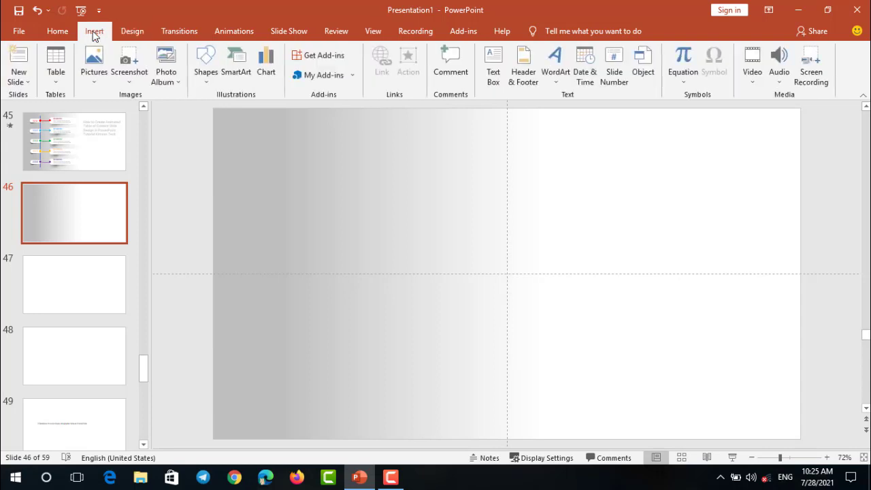
{"action": "left_click", "coordinate": [205, 75]}
{"action": "left_click", "coordinate": [284, 109]}
{"action": "mouse_move", "coordinate": [311, 170]}
{"action": "left_mouse_down"}
{"action": "mouse_move", "coordinate": [382, 208]}
{"action": "mouse_move", "coordinate": [379, 200]}
{"action": "mouse_move", "coordinate": [327, 171]}
{"action": "mouse_move", "coordinate": [364, 201]}
{"action": "mouse_move", "coordinate": [359, 265]}
{"action": "left_mouse_up"}
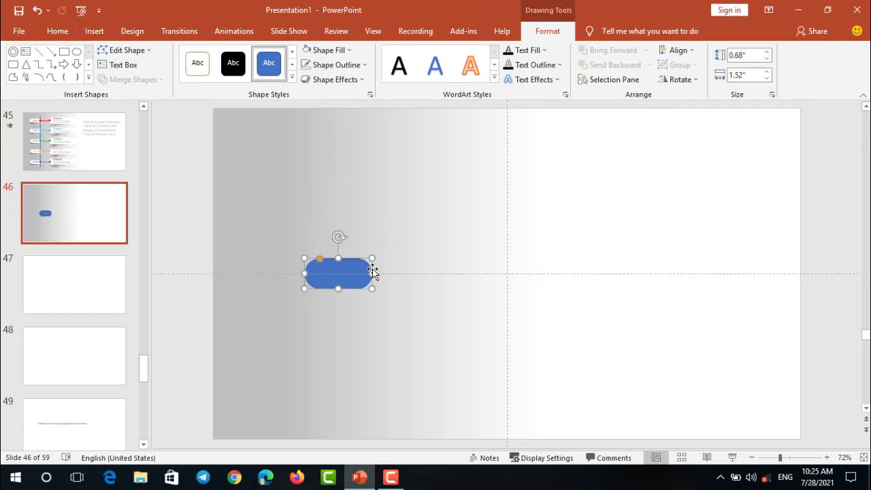
{"action": "left_click_drag", "start_coordinate": [372, 273], "coordinate": [383, 273]}
{"action": "left_click", "coordinate": [356, 267]}
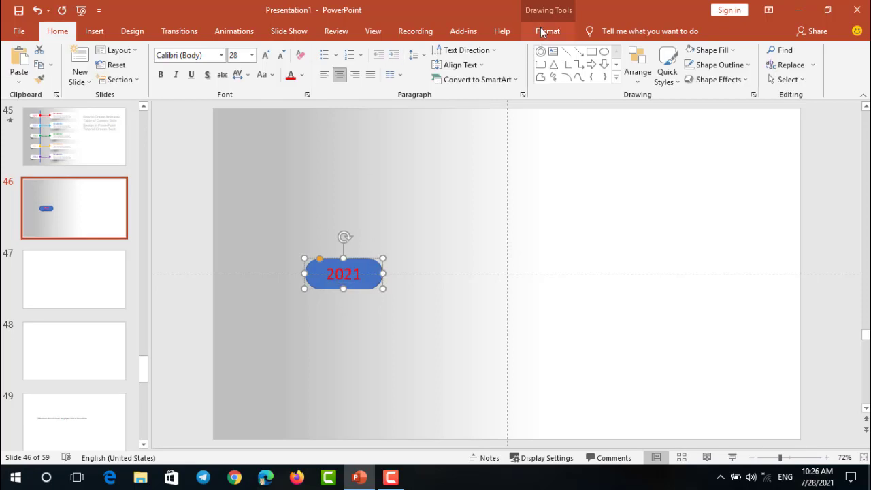
{"action": "left_click", "coordinate": [548, 31]}
- Give the 2021 pill a white fill with no outline and move it to the upper left
{"action": "left_click", "coordinate": [365, 65]}
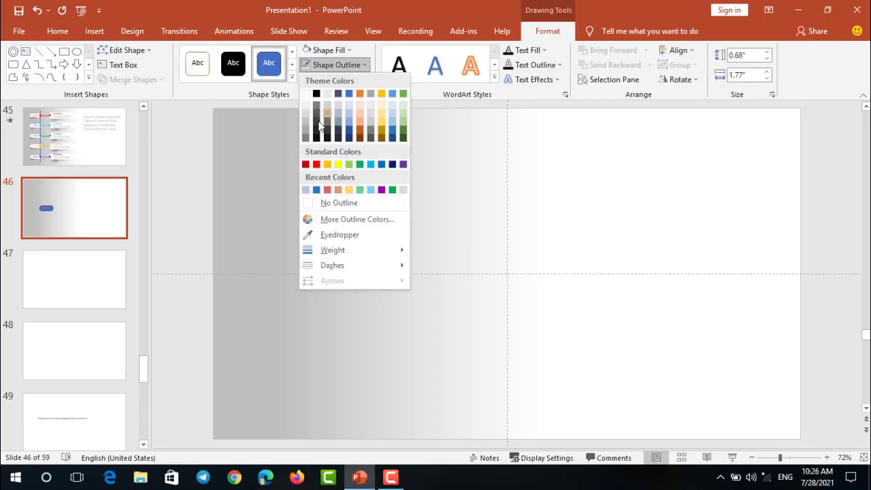
{"action": "left_click", "coordinate": [324, 203]}
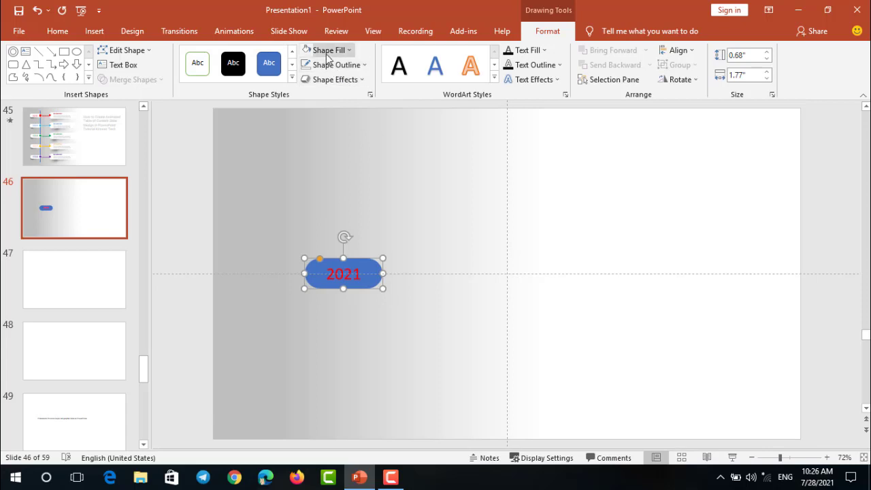
{"action": "left_click", "coordinate": [351, 54]}
{"action": "left_click", "coordinate": [305, 78]}
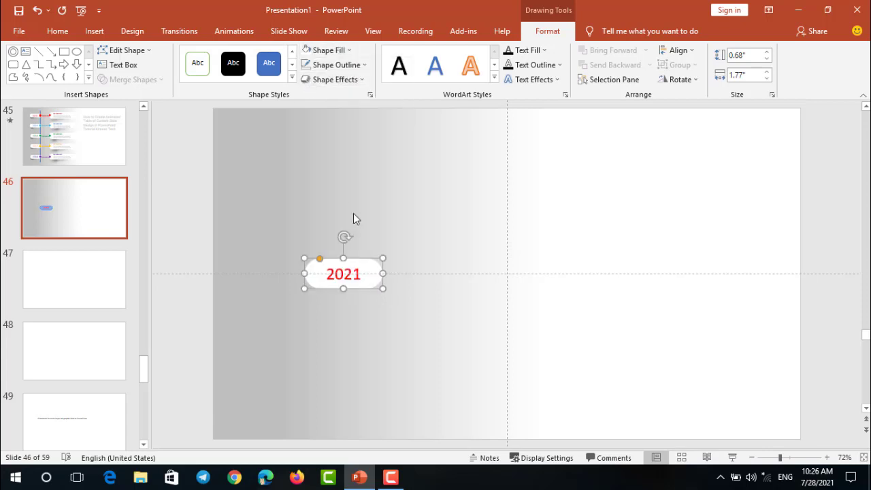
{"action": "left_click_drag", "start_coordinate": [362, 264], "coordinate": [312, 170]}
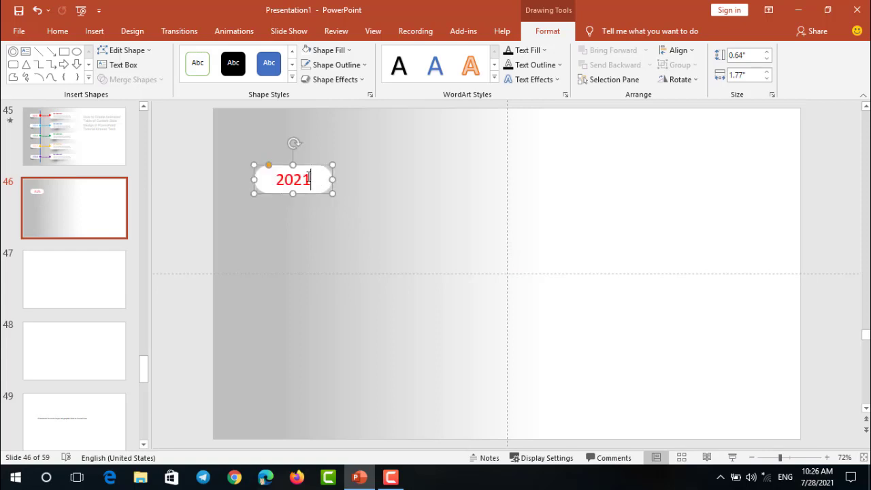
{"action": "key", "text": "Escape"}
{"action": "key", "text": "Escape"}
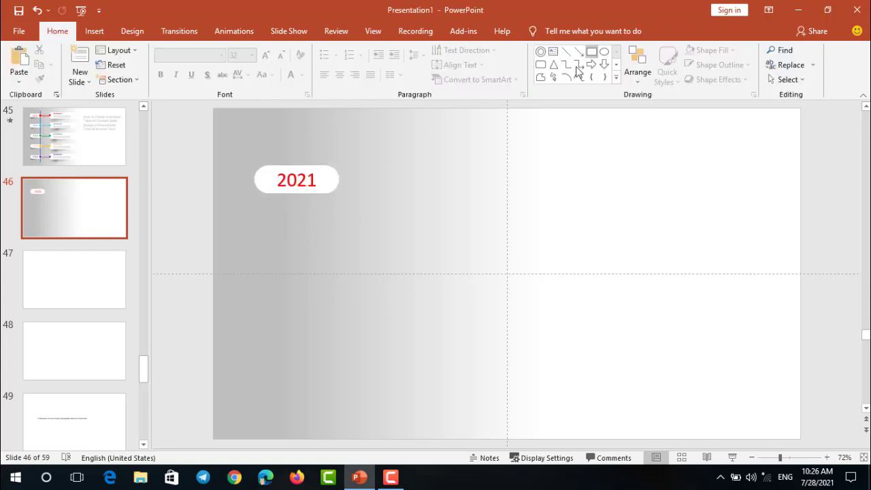
- Draw a rectangle over the pill's right end and fragment the two shapes
{"action": "left_click", "coordinate": [577, 71]}
{"action": "left_click_drag", "start_coordinate": [325, 149], "coordinate": [353, 274]}
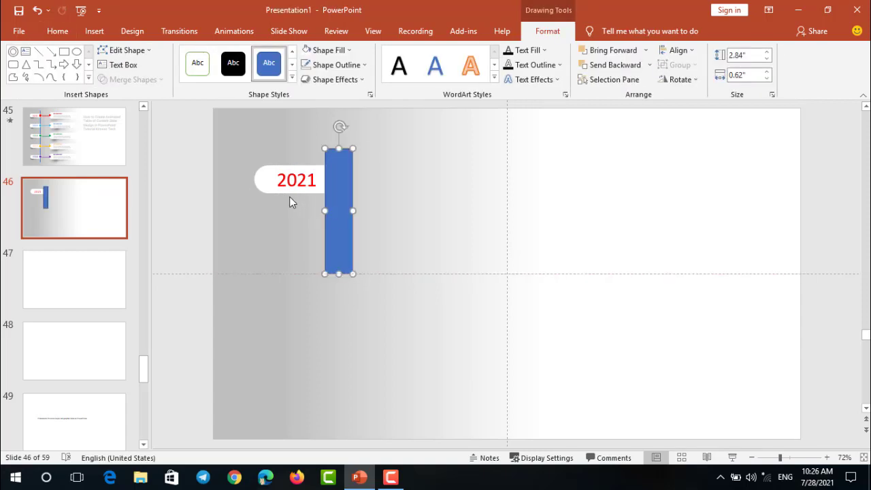
{"action": "left_click", "coordinate": [262, 182]}
{"action": "left_click", "coordinate": [335, 203], "text": "shift"}
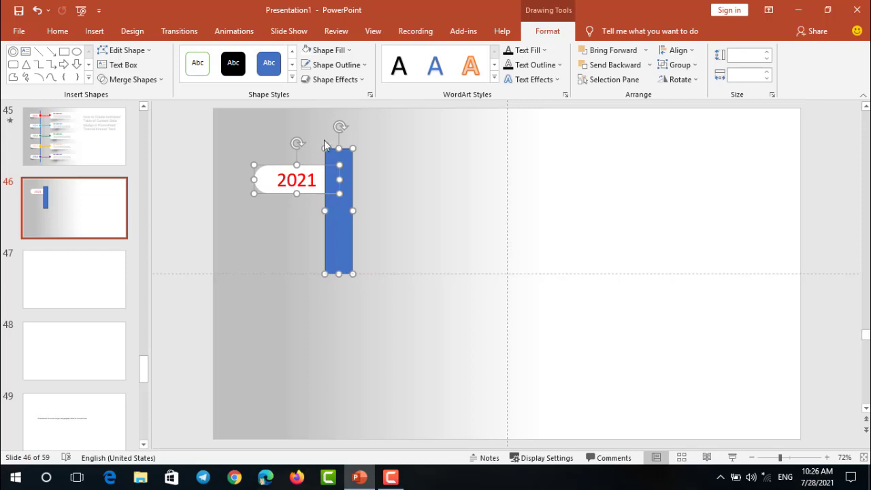
{"action": "left_click", "coordinate": [161, 79]}
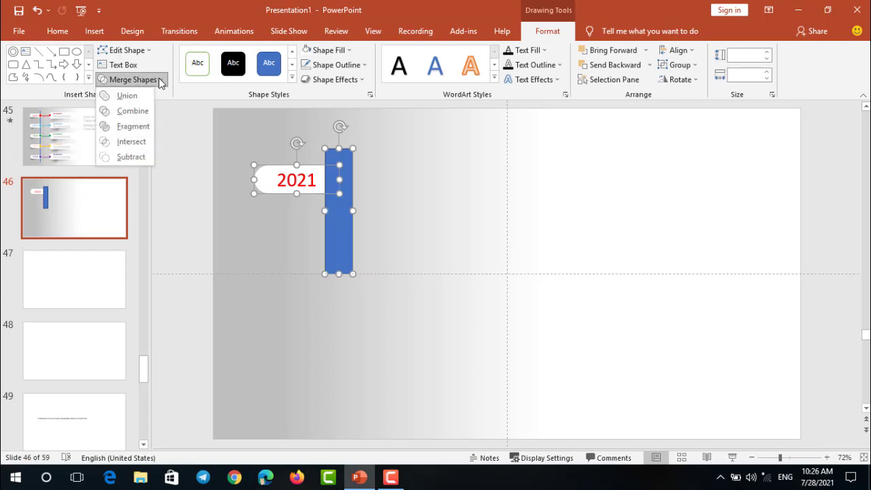
{"action": "left_click", "coordinate": [147, 131]}
- Delete the leftover vertical fragment and move the year pill down to mid-height
{"action": "left_click", "coordinate": [383, 189]}
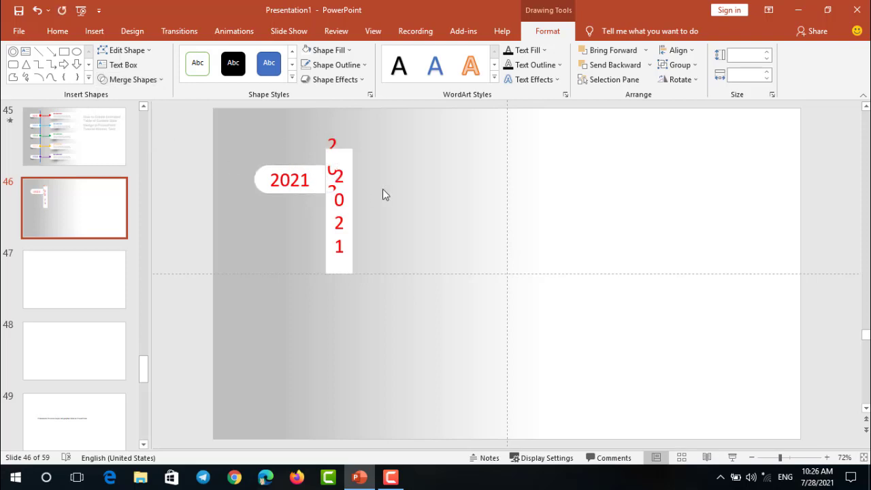
{"action": "left_click", "coordinate": [342, 189]}
{"action": "left_click_drag", "start_coordinate": [354, 189], "coordinate": [392, 193]}
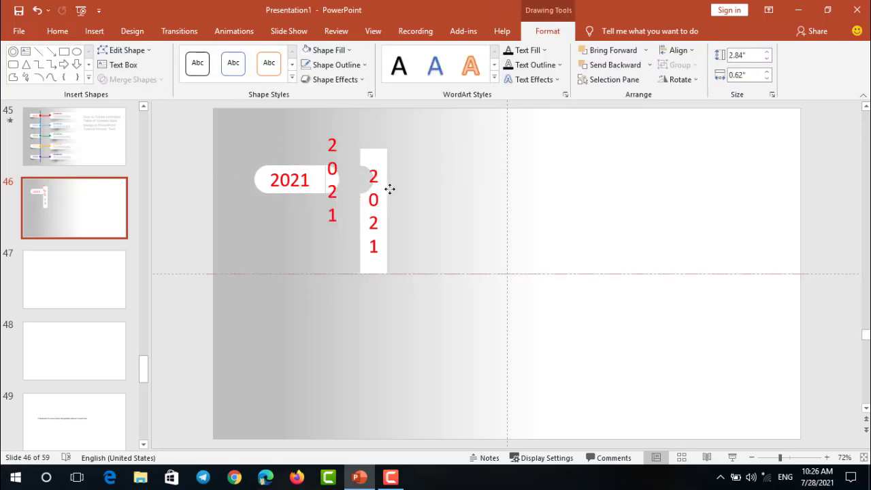
{"action": "key", "text": "Delete"}
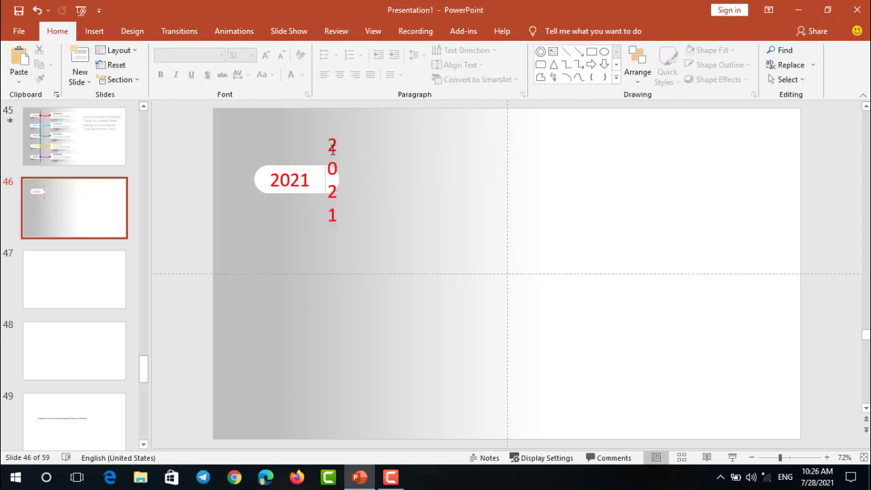
{"action": "left_click_drag", "start_coordinate": [310, 231], "coordinate": [308, 275]}
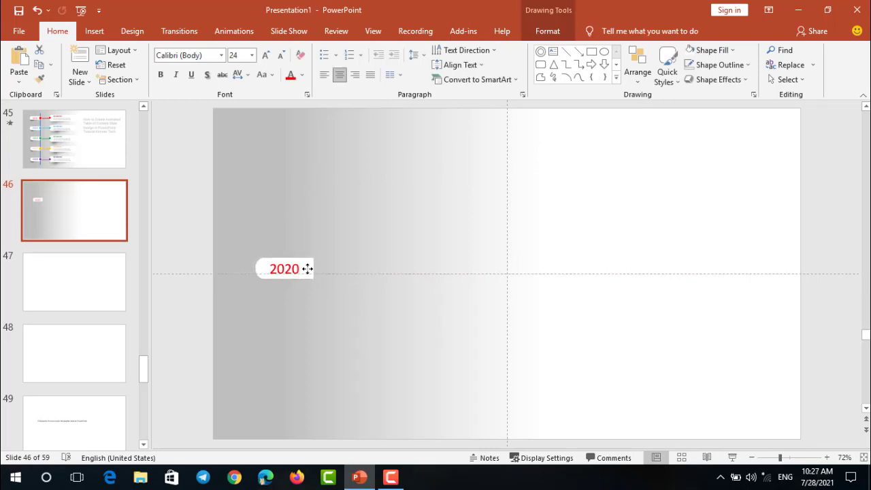
- Duplicate the 2020 pill just above the original and clear the copy's text
{"action": "left_click", "coordinate": [77, 150]}
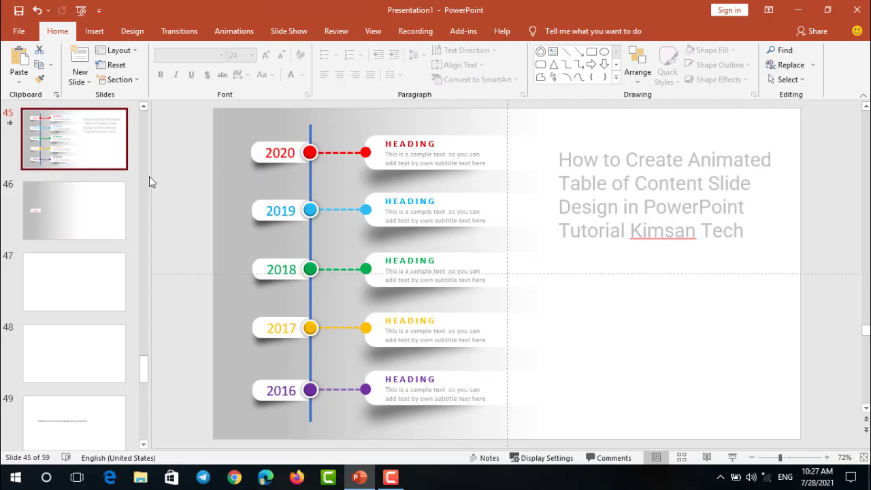
{"action": "left_click", "coordinate": [48, 209]}
{"action": "left_click", "coordinate": [310, 269]}
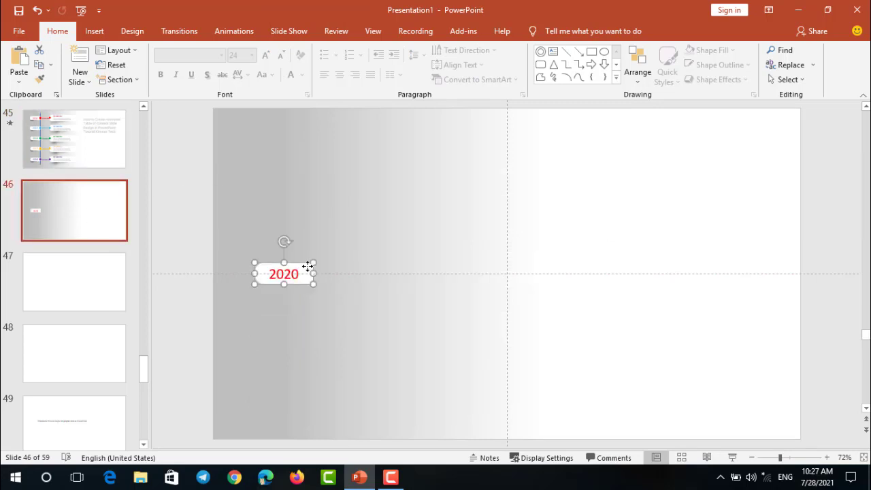
{"action": "left_click_drag", "start_coordinate": [310, 274], "coordinate": [303, 235], "text": "ctrl"}
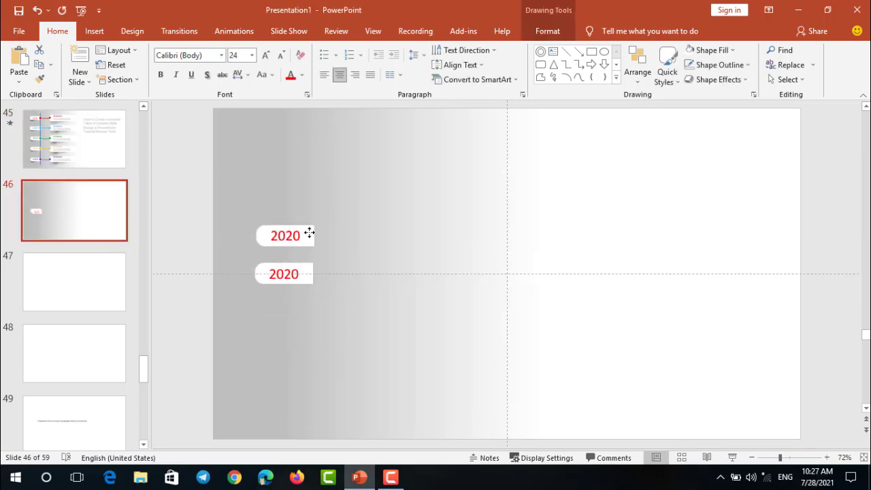
{"action": "double_click", "coordinate": [300, 232]}
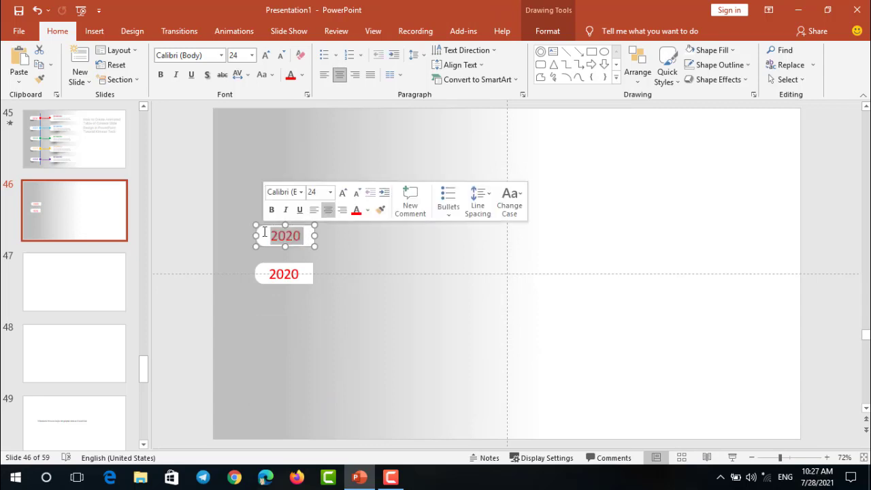
{"action": "key", "text": "Delete"}
{"action": "left_click", "coordinate": [322, 255]}
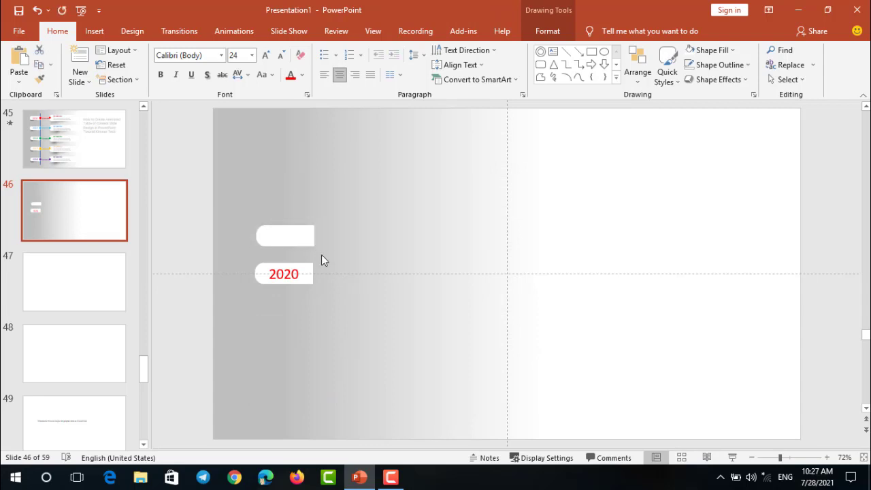
{"action": "left_click", "coordinate": [313, 242]}
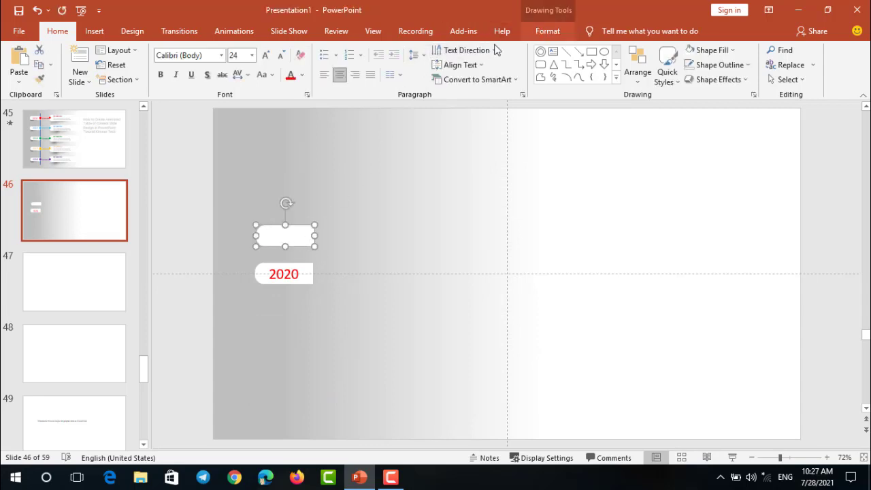
- Fill the empty copy black and give it 14 pt soft edges
{"action": "left_click", "coordinate": [546, 32]}
{"action": "left_click", "coordinate": [352, 51]}
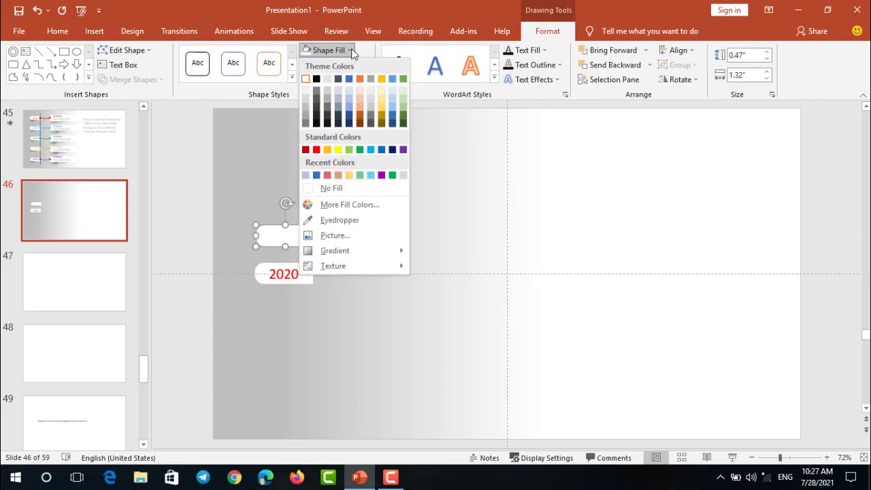
{"action": "left_click", "coordinate": [319, 78]}
{"action": "right_click", "coordinate": [303, 235]}
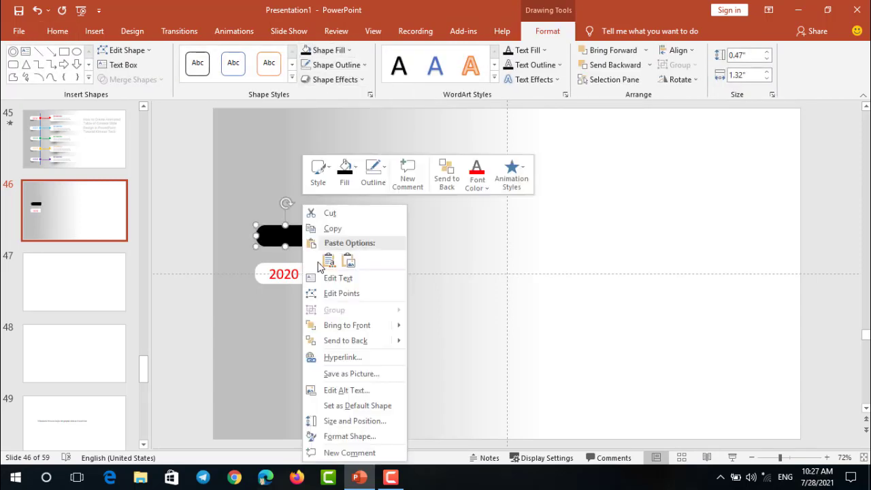
{"action": "left_click", "coordinate": [350, 436]}
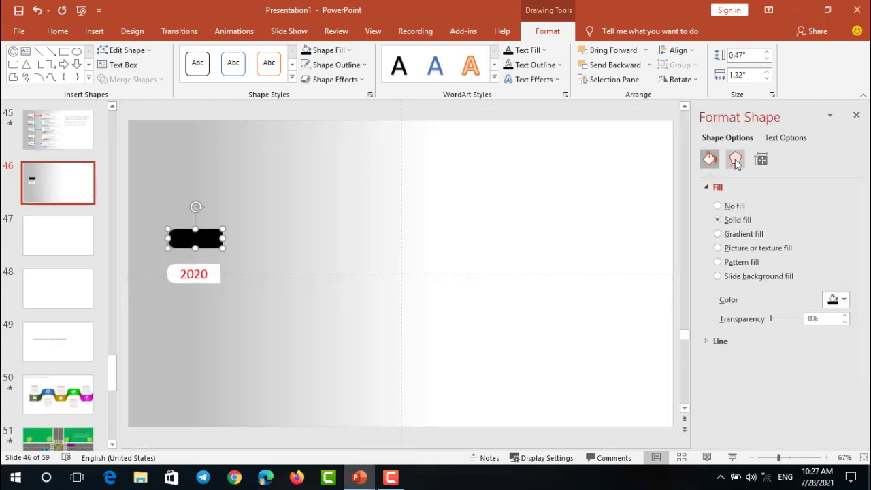
{"action": "left_click", "coordinate": [735, 159]}
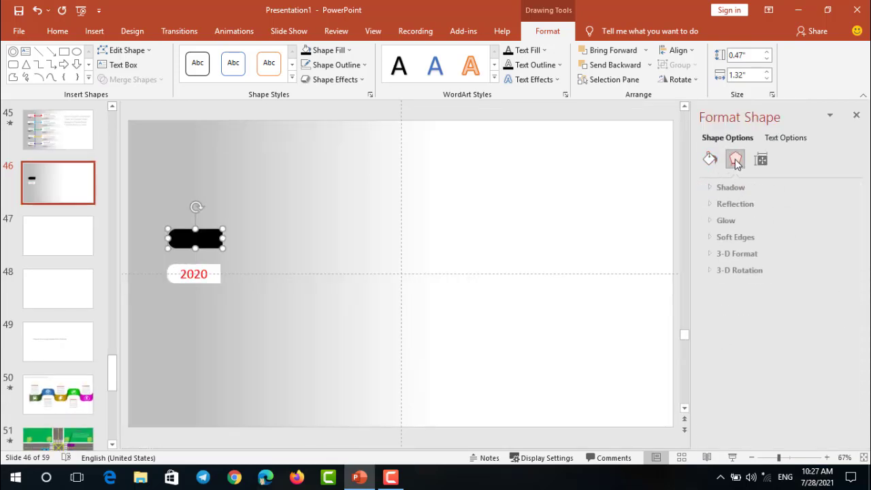
{"action": "left_click", "coordinate": [712, 237]}
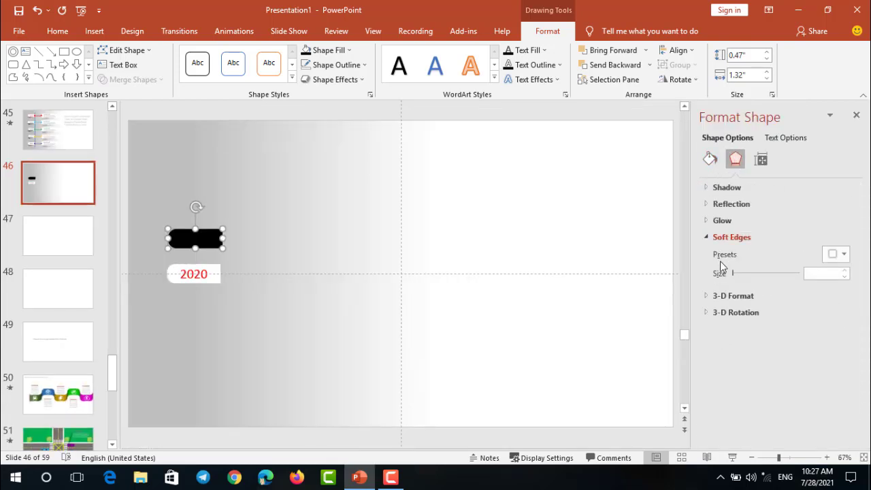
{"action": "left_click_drag", "start_coordinate": [731, 274], "coordinate": [742, 274]}
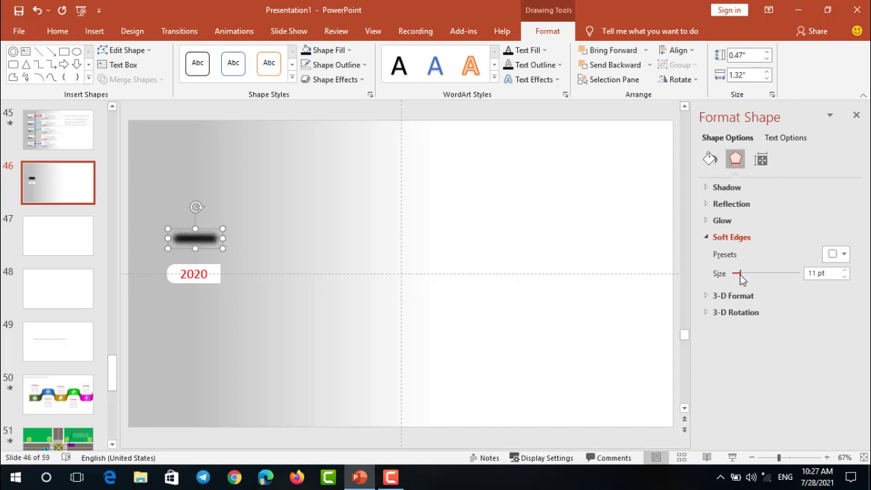
{"action": "left_click", "coordinate": [857, 115]}
- Place the blurred shape under the 2020 pill, send it backward, and tilt it slightly
{"action": "scroll", "coordinate": [290, 250], "scroll_direction": "up", "scroll_amount": 5, "text": "ctrl"}
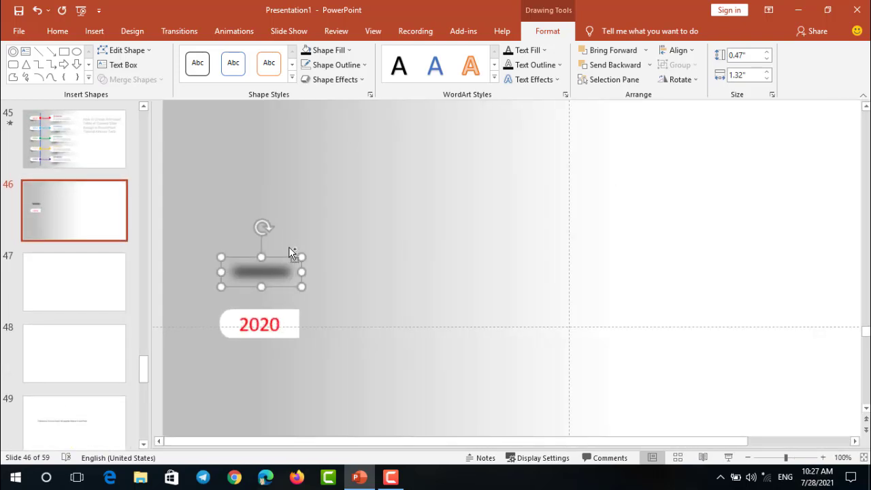
{"action": "left_click_drag", "start_coordinate": [301, 285], "coordinate": [284, 353]}
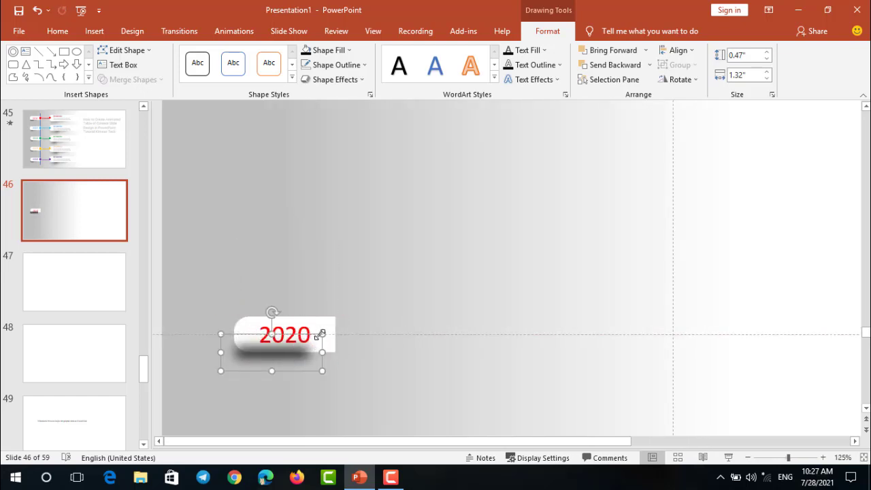
{"action": "mouse_move", "coordinate": [322, 334]}
{"action": "left_mouse_down"}
{"action": "mouse_move", "coordinate": [329, 331]}
{"action": "mouse_move", "coordinate": [305, 337]}
{"action": "left_mouse_up"}
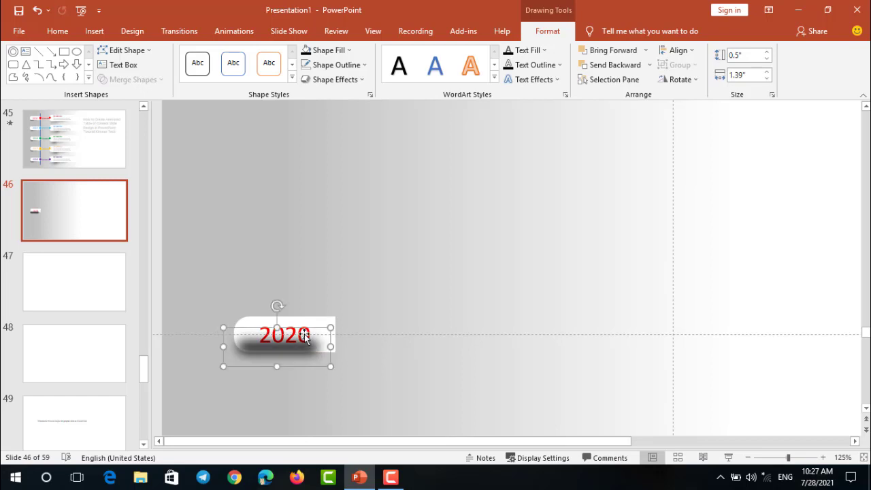
{"action": "left_click", "coordinate": [649, 65]}
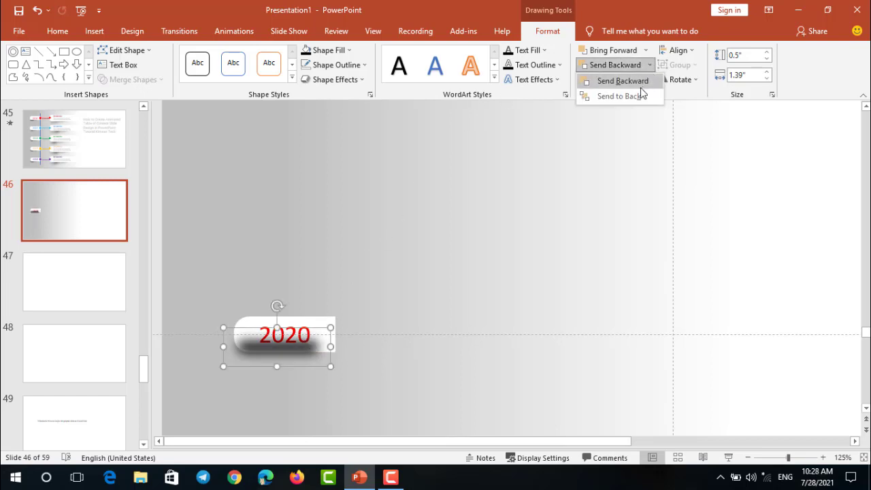
{"action": "left_click", "coordinate": [640, 94]}
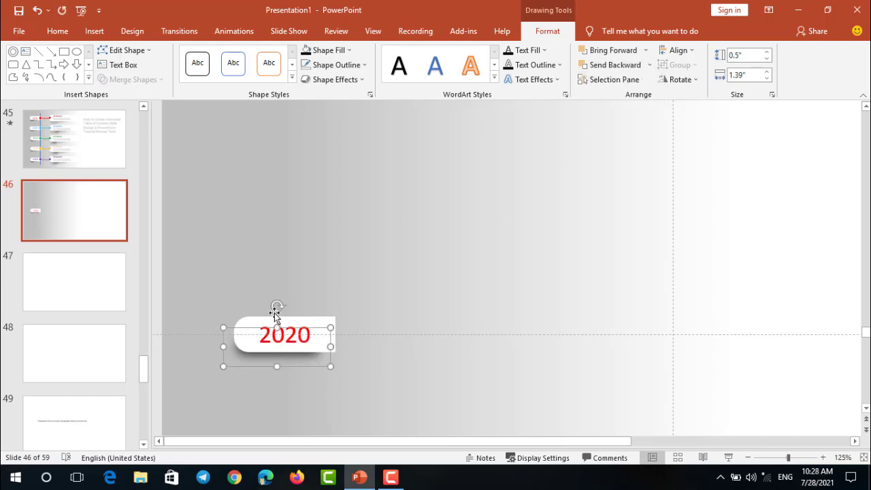
{"action": "left_click_drag", "start_coordinate": [275, 308], "coordinate": [271, 304]}
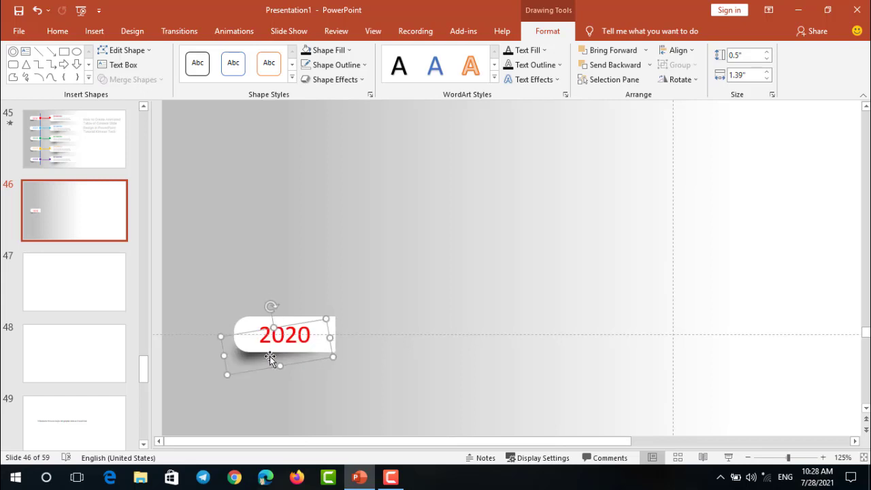
{"action": "left_click", "coordinate": [382, 361]}
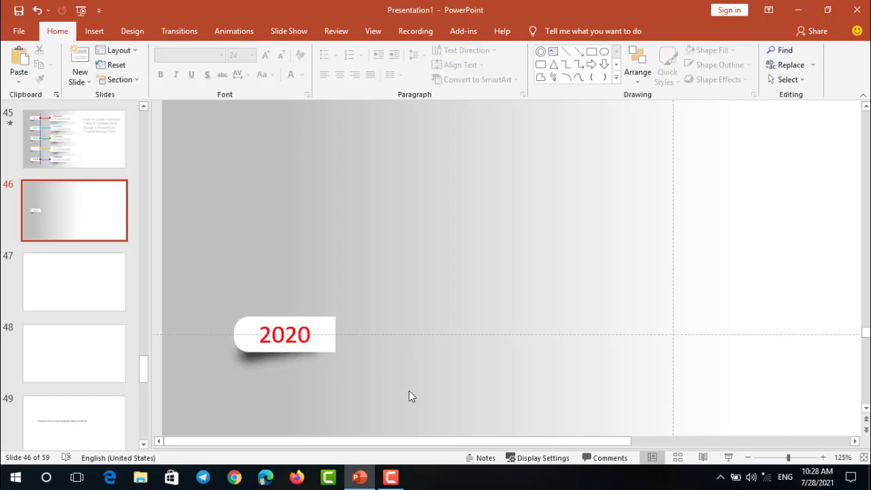
{"action": "left_click_drag", "start_coordinate": [409, 396], "coordinate": [199, 264]}
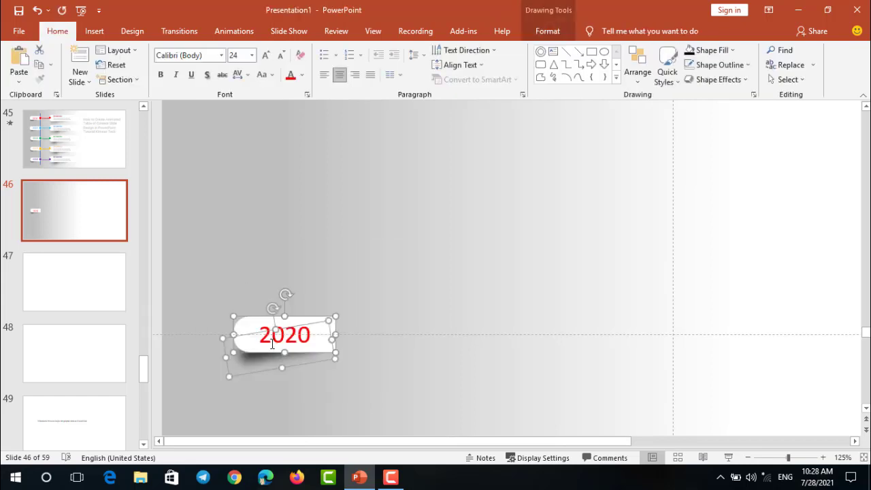
{"action": "left_click", "coordinate": [390, 321]}
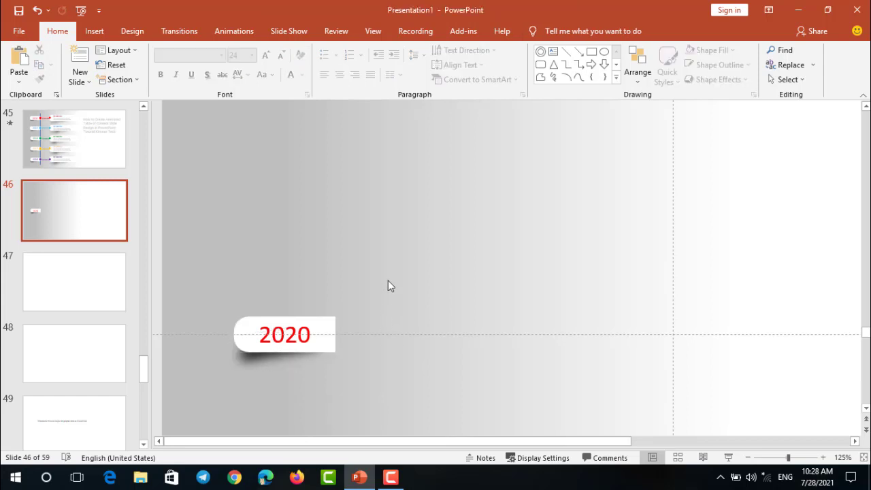
{"action": "scroll", "coordinate": [388, 286], "scroll_direction": "down", "scroll_amount": 5, "text": "ctrl"}
- Draw a rounded rectangle right of the 2020 pill and round it into a long pill
{"action": "left_click", "coordinate": [61, 133]}
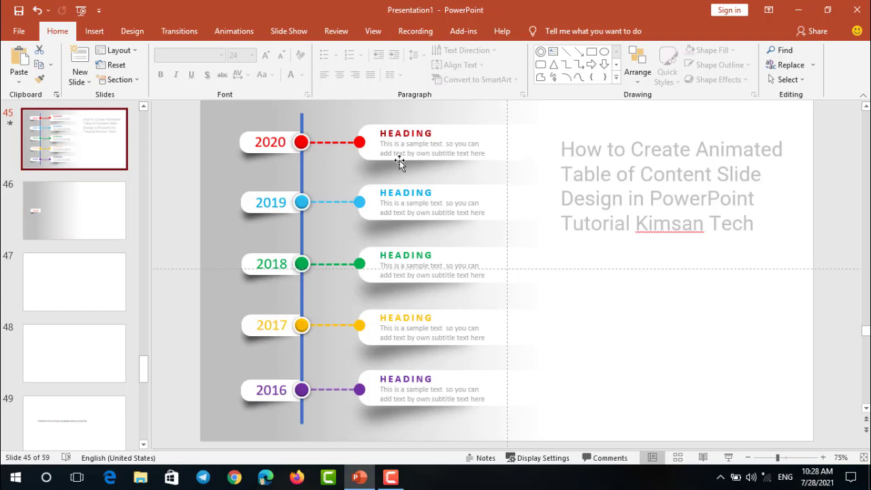
{"action": "left_click", "coordinate": [95, 213]}
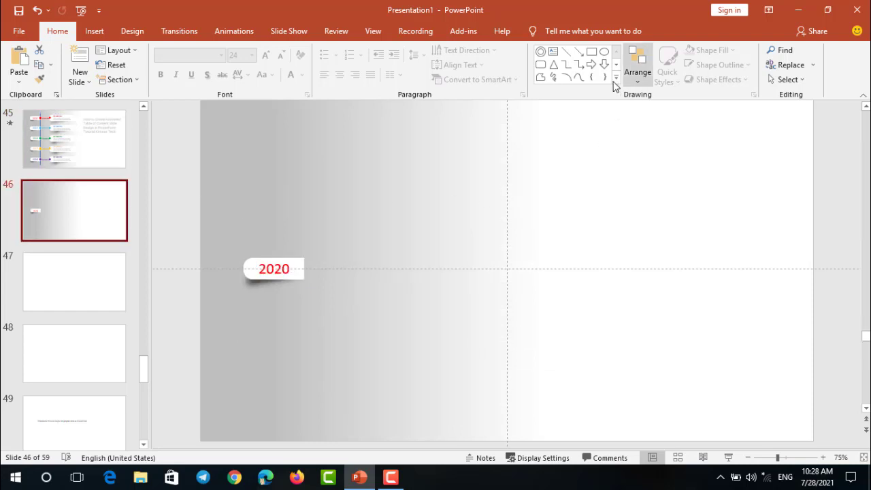
{"action": "left_click", "coordinate": [540, 65]}
{"action": "left_click_drag", "start_coordinate": [436, 192], "coordinate": [624, 246]}
{"action": "left_click_drag", "start_coordinate": [603, 218], "coordinate": [543, 228]}
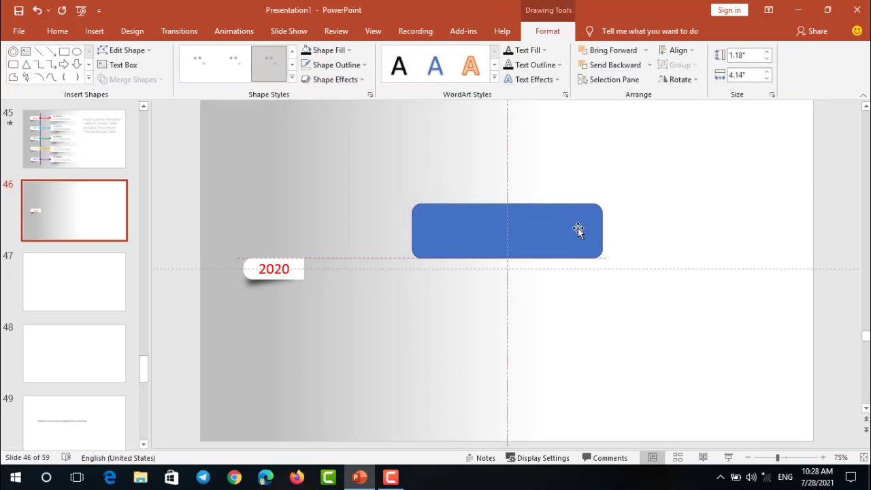
{"action": "left_click_drag", "start_coordinate": [571, 228], "coordinate": [578, 228]}
{"action": "mouse_move", "coordinate": [508, 202]}
{"action": "left_mouse_down"}
{"action": "mouse_move", "coordinate": [509, 218]}
{"action": "mouse_move", "coordinate": [508, 198]}
{"action": "left_mouse_up"}
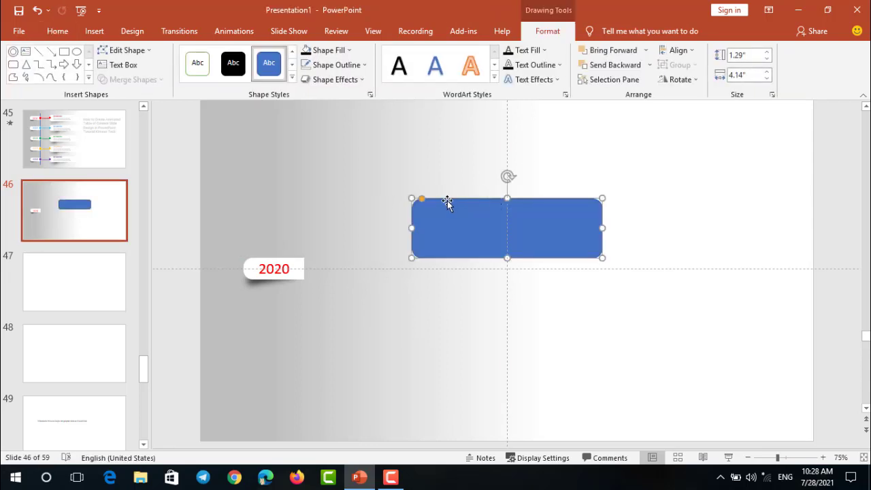
{"action": "mouse_move", "coordinate": [422, 198]}
{"action": "left_mouse_down"}
{"action": "mouse_move", "coordinate": [582, 207]}
{"action": "mouse_move", "coordinate": [602, 229]}
{"action": "left_mouse_up"}
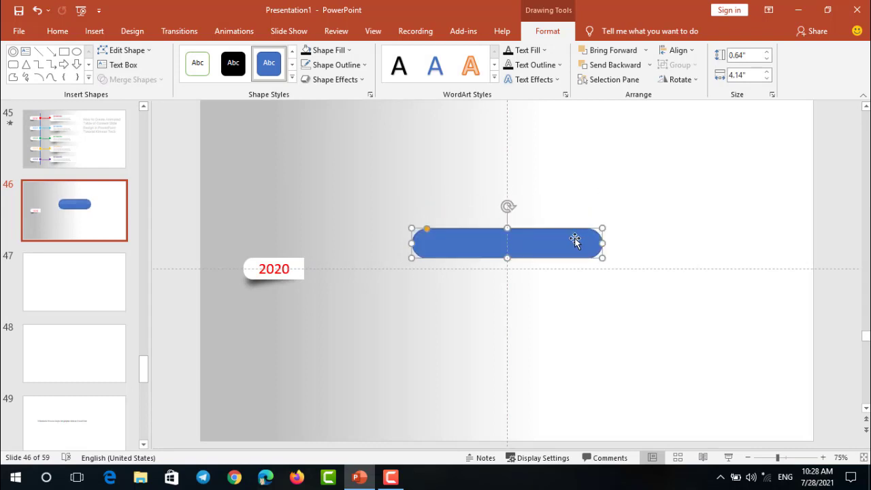
- Make the bar white with no outline, set it beside the 2020 label, add a shorter copy above
{"action": "left_click", "coordinate": [365, 65]}
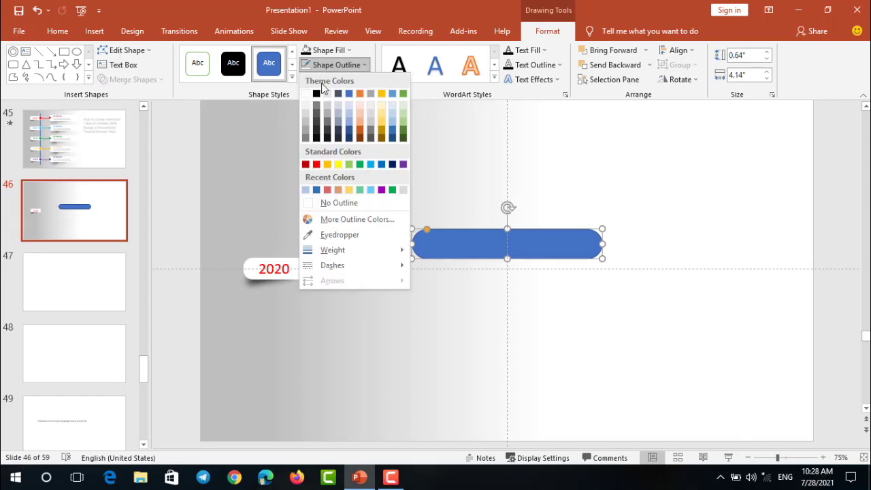
{"action": "left_click", "coordinate": [333, 203]}
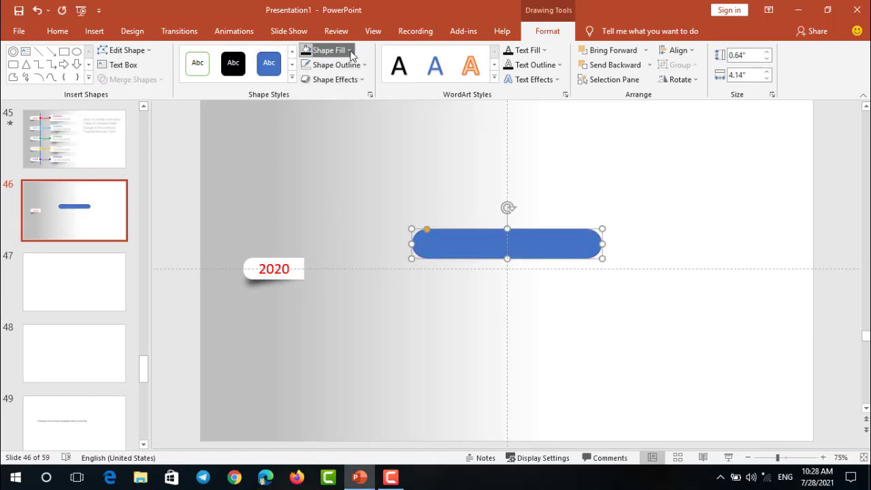
{"action": "left_click", "coordinate": [314, 50]}
{"action": "left_click", "coordinate": [315, 79]}
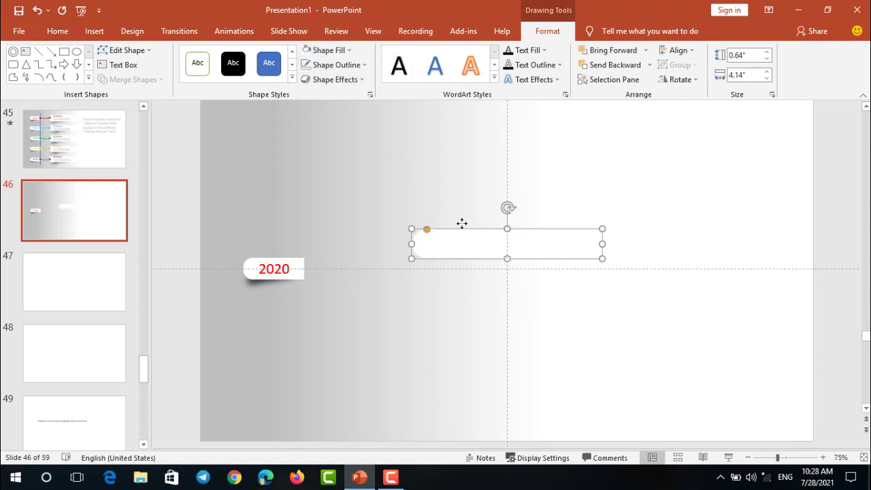
{"action": "mouse_move", "coordinate": [462, 230]}
{"action": "left_mouse_down"}
{"action": "mouse_move", "coordinate": [442, 163]}
{"action": "mouse_move", "coordinate": [408, 275]}
{"action": "left_mouse_up"}
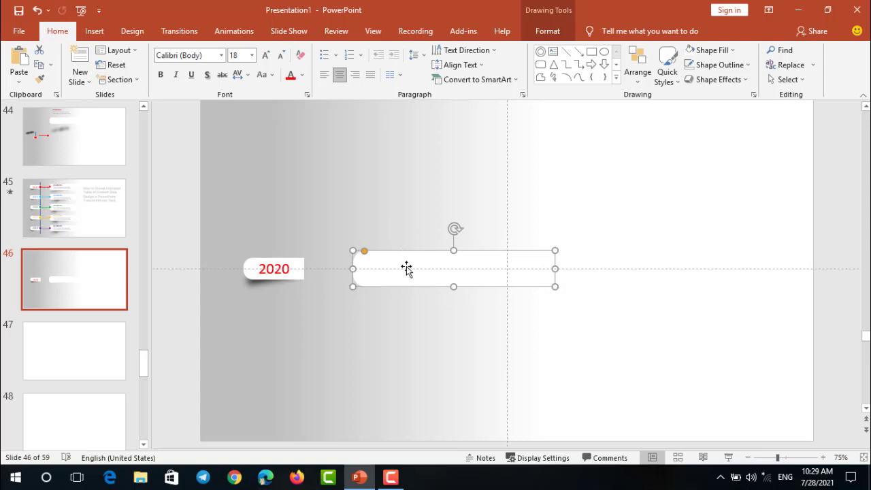
{"action": "left_click_drag", "start_coordinate": [406, 268], "coordinate": [409, 187], "text": "ctrl"}
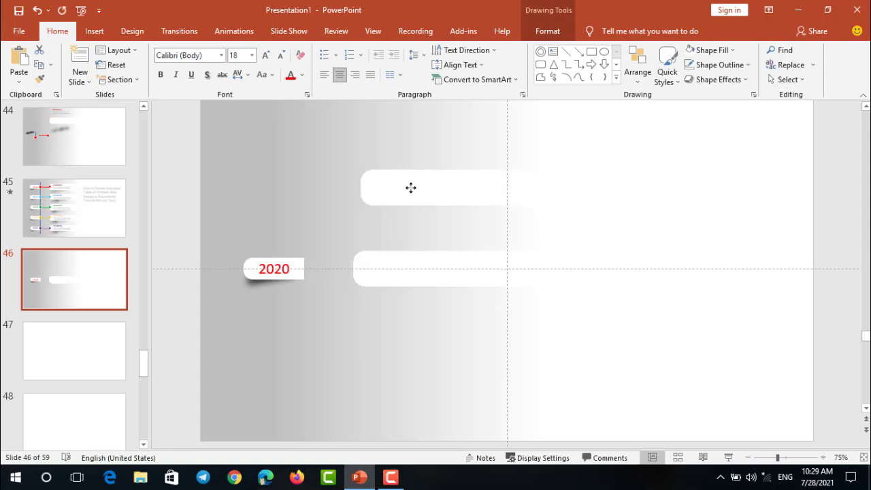
{"action": "mouse_move", "coordinate": [556, 186]}
{"action": "left_mouse_down"}
{"action": "mouse_move", "coordinate": [460, 189]}
{"action": "mouse_move", "coordinate": [469, 189]}
{"action": "left_mouse_up"}
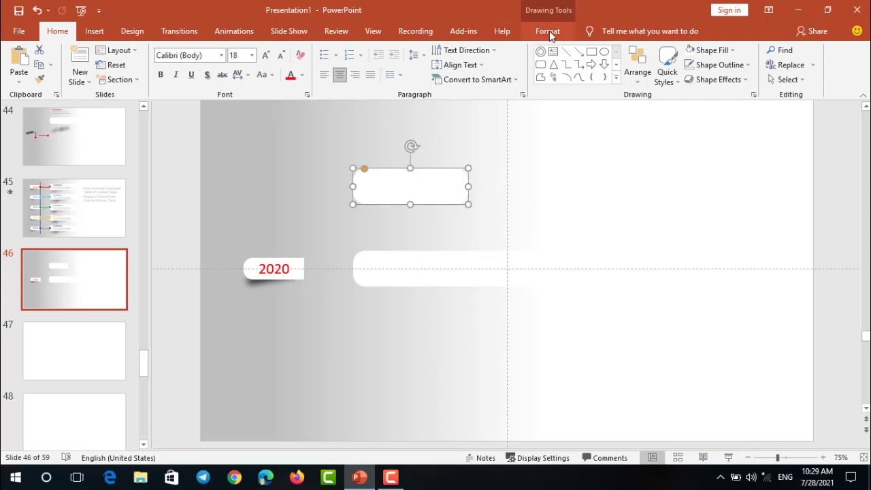
- Fill the upper copy black and soften its edges to 12 pt
{"action": "left_click", "coordinate": [315, 50]}
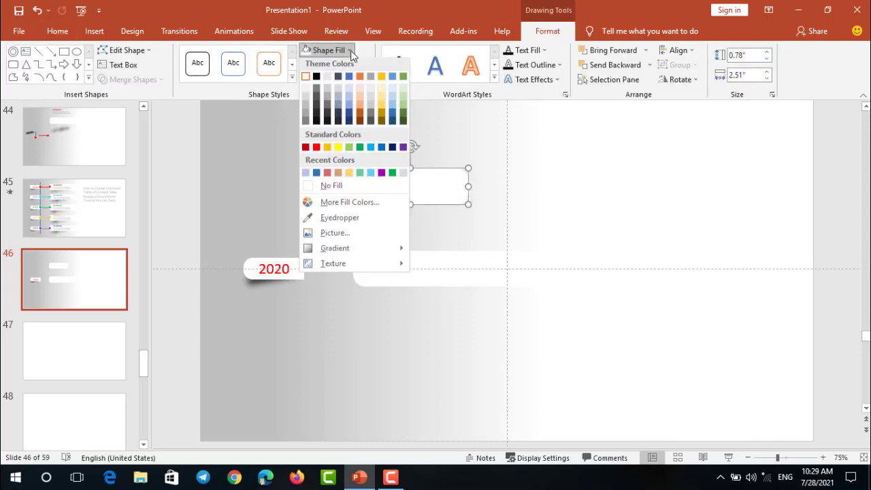
{"action": "left_click", "coordinate": [319, 71]}
{"action": "left_click", "coordinate": [432, 188]}
{"action": "right_click", "coordinate": [431, 189]}
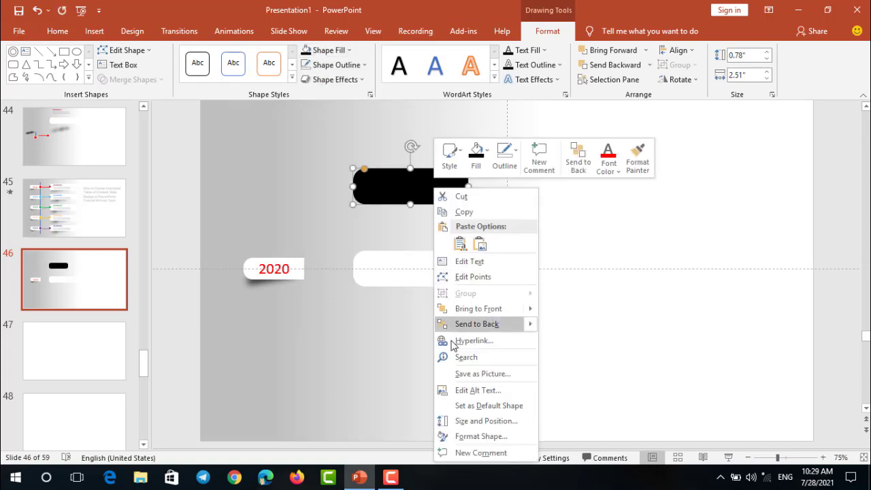
{"action": "left_click", "coordinate": [461, 437]}
{"action": "left_click", "coordinate": [736, 159]}
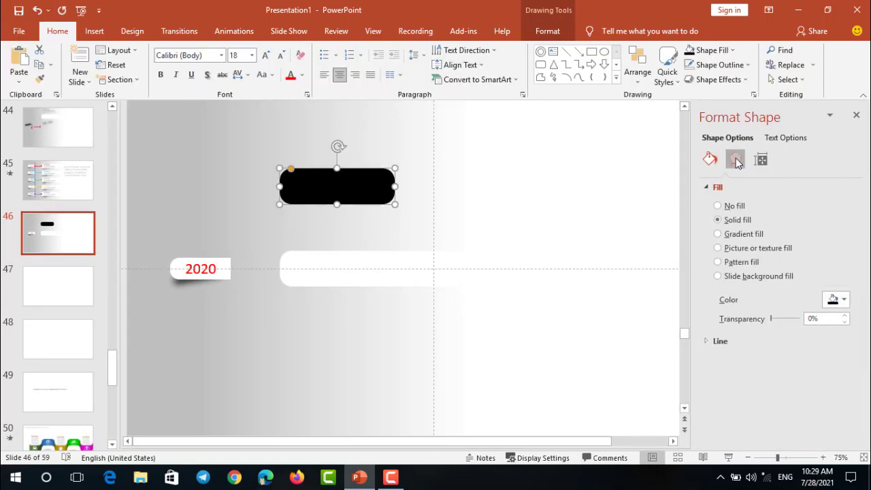
{"action": "left_click_drag", "start_coordinate": [733, 274], "coordinate": [749, 273]}
{"action": "left_click", "coordinate": [858, 117]}
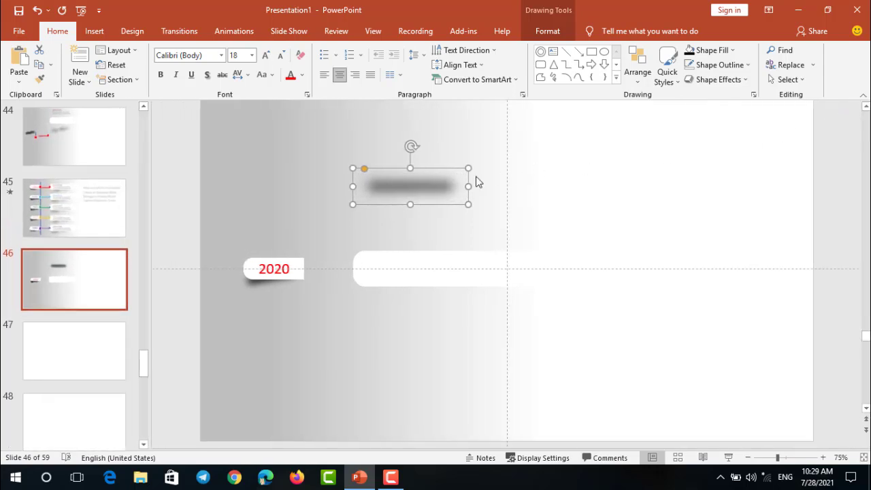
- Tilt the blurred shape and send it behind the white bar as its shadow
{"action": "mouse_move", "coordinate": [451, 192]}
{"action": "left_mouse_down"}
{"action": "mouse_move", "coordinate": [454, 282]}
{"action": "mouse_move", "coordinate": [498, 290]}
{"action": "mouse_move", "coordinate": [475, 286]}
{"action": "mouse_move", "coordinate": [474, 306]}
{"action": "left_mouse_up"}
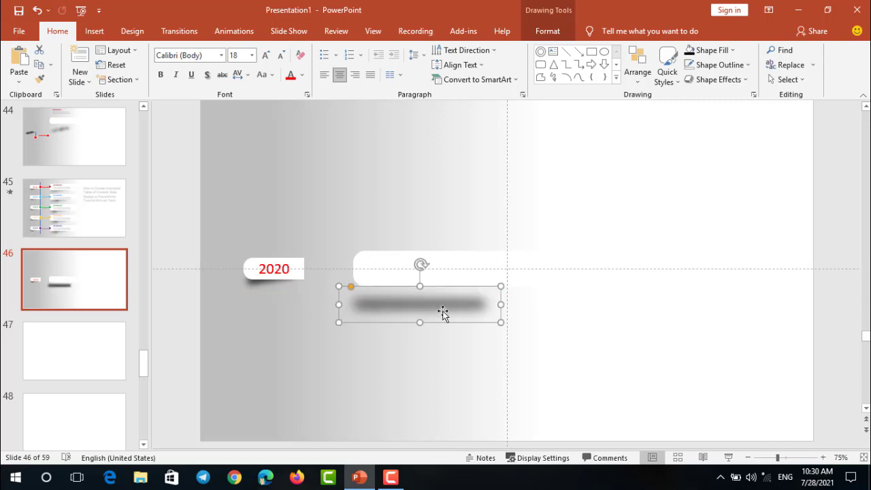
{"action": "left_click_drag", "start_coordinate": [422, 265], "coordinate": [398, 270]}
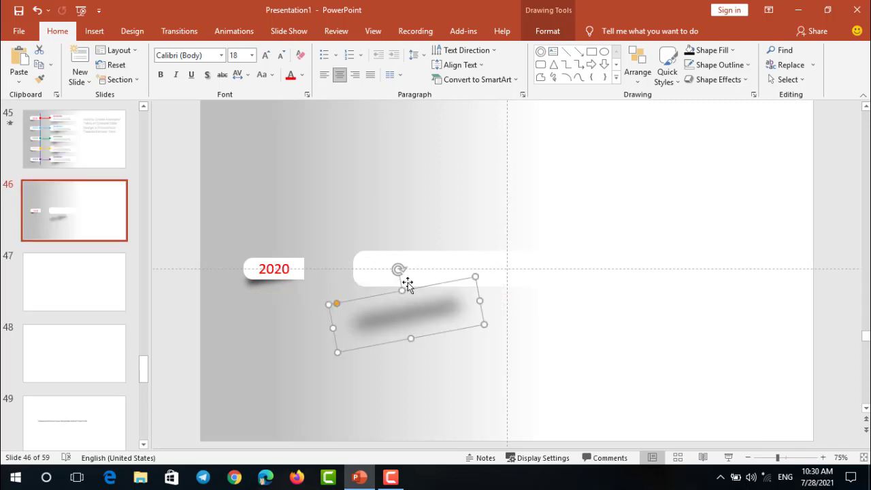
{"action": "scroll", "coordinate": [430, 304], "scroll_direction": "up", "scroll_amount": 1, "text": "ctrl"}
{"action": "scroll", "coordinate": [490, 281], "scroll_direction": "up", "scroll_amount": 1, "text": "ctrl"}
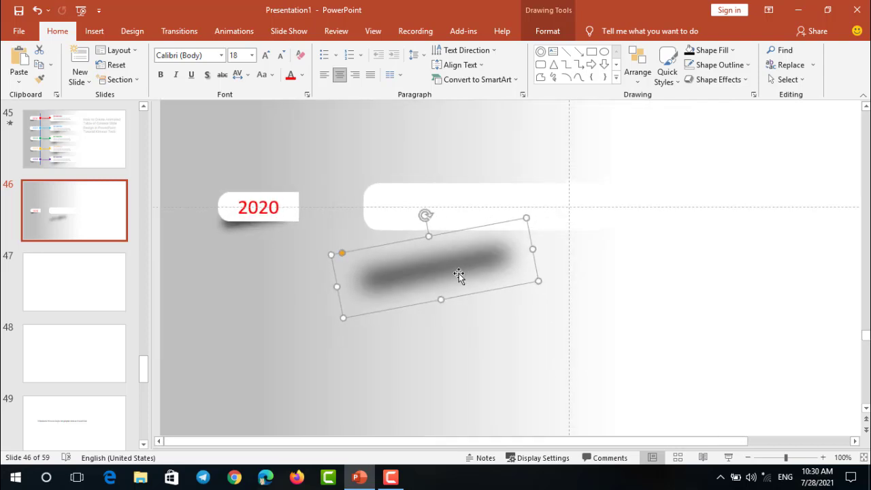
{"action": "left_click_drag", "start_coordinate": [459, 278], "coordinate": [471, 230]}
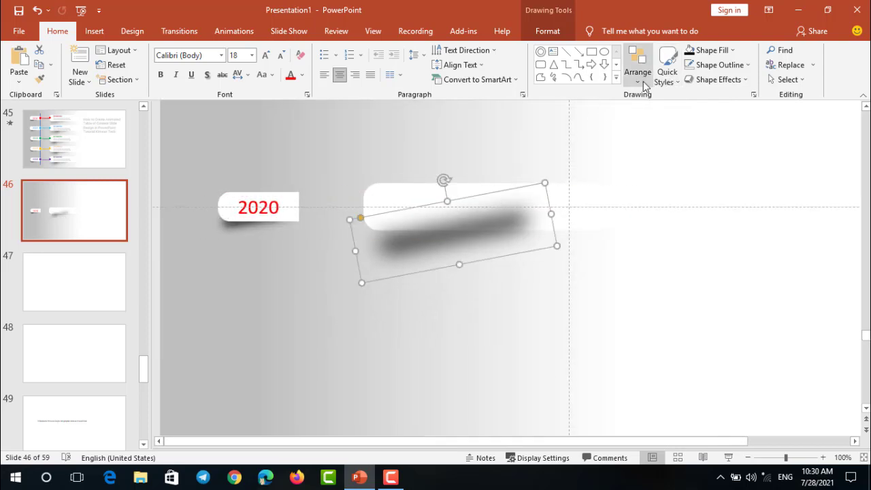
{"action": "left_click", "coordinate": [643, 76]}
{"action": "left_click", "coordinate": [684, 127]}
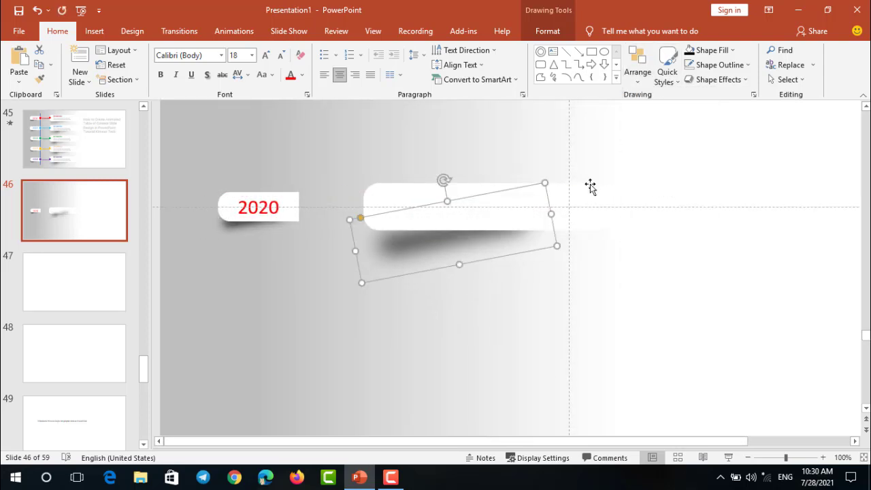
{"action": "left_click_drag", "start_coordinate": [467, 243], "coordinate": [467, 230]}
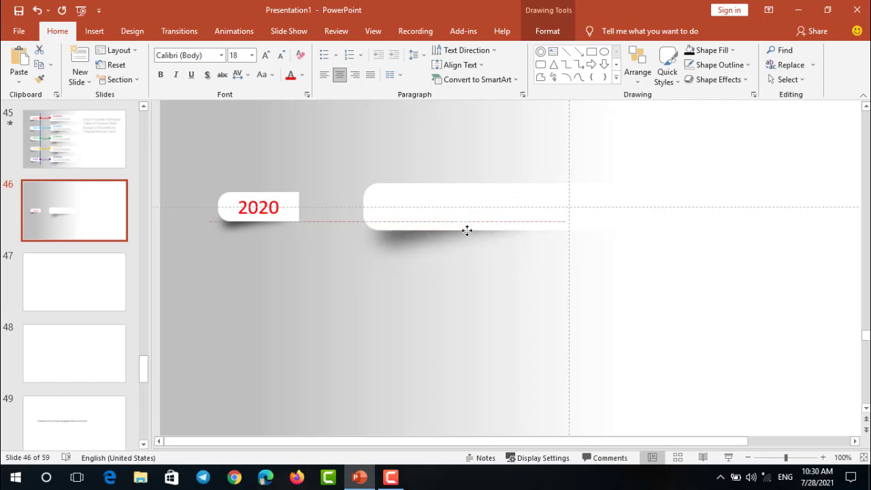
- Move the 2020 label and white bar together up near the slide top
{"action": "scroll", "coordinate": [504, 343], "scroll_direction": "down", "scroll_amount": 3}
{"action": "left_click_drag", "start_coordinate": [555, 337], "coordinate": [237, 213]}
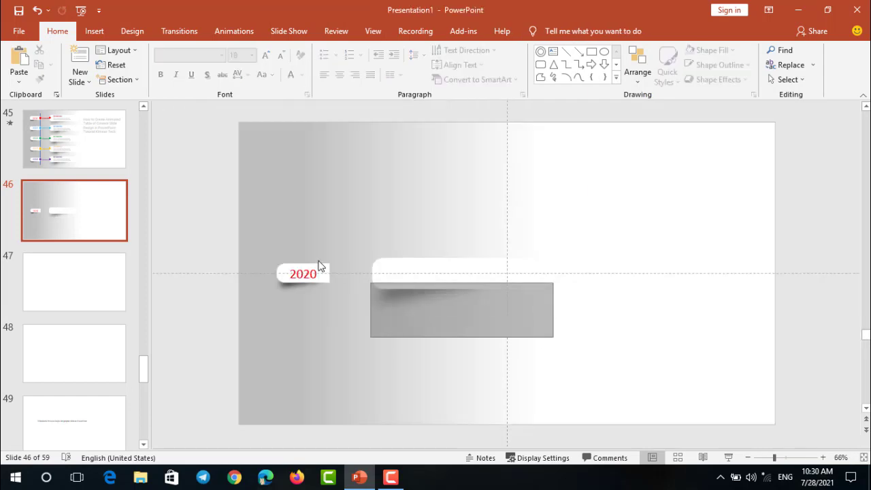
{"action": "left_click_drag", "start_coordinate": [431, 279], "coordinate": [433, 181]}
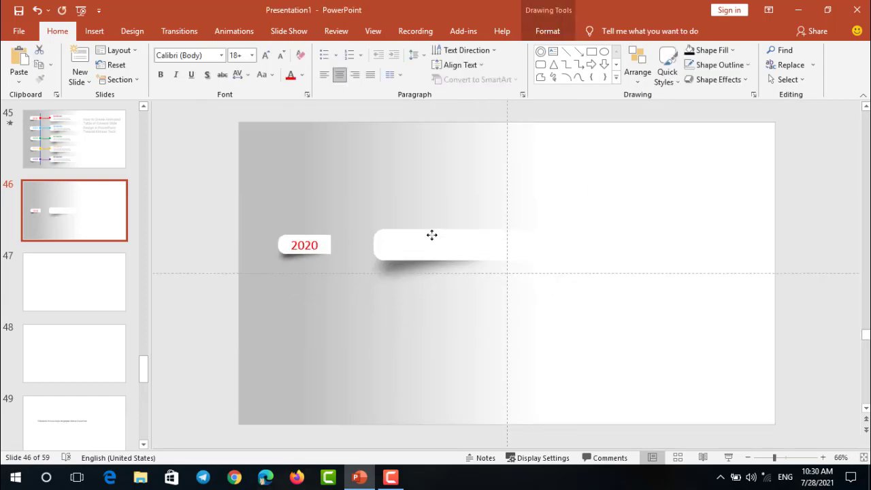
{"action": "key", "text": "Escape"}
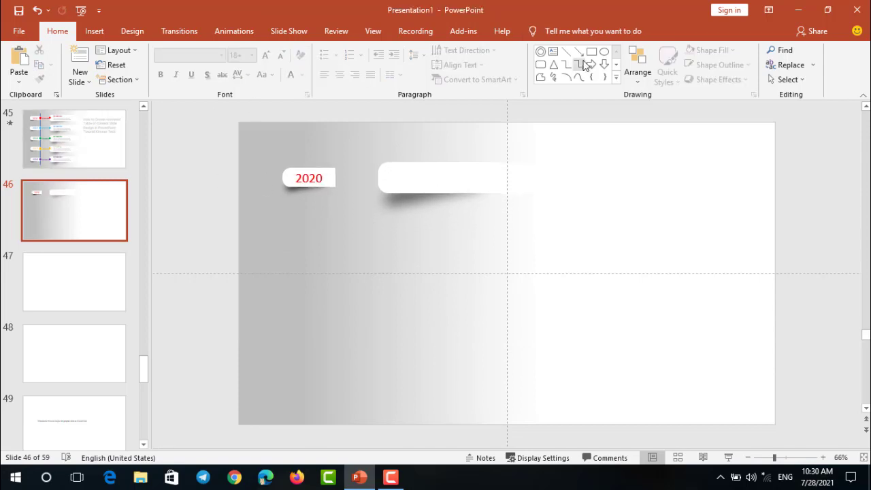
- Draw a vertical line down the slide with a dark style and 3 pt weight
{"action": "left_click", "coordinate": [566, 52]}
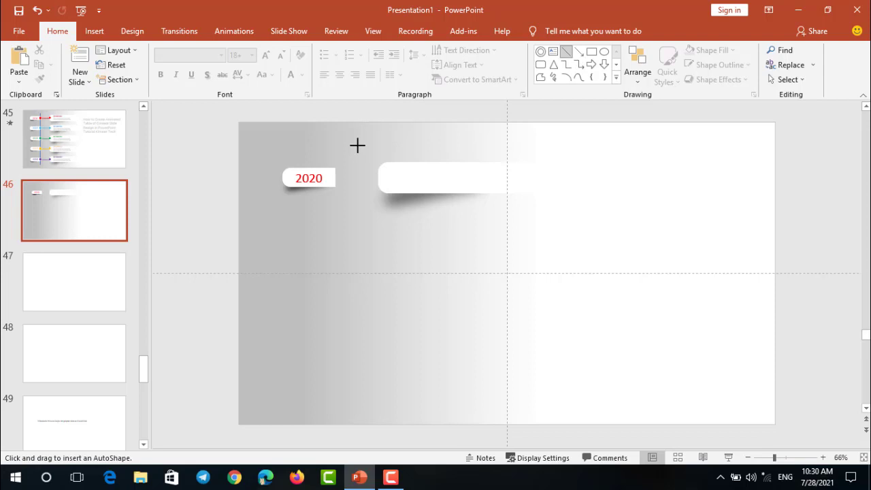
{"action": "left_click_drag", "start_coordinate": [360, 133], "coordinate": [340, 356]}
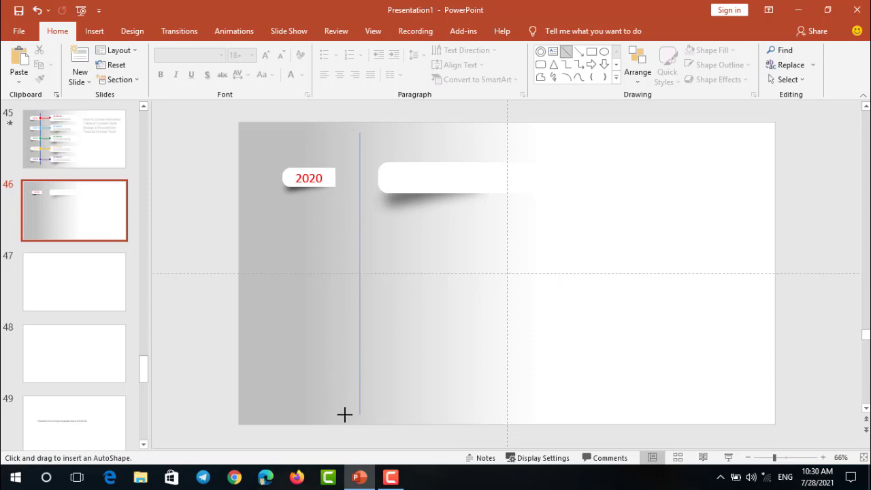
{"action": "left_click_drag", "start_coordinate": [344, 414], "coordinate": [345, 414]}
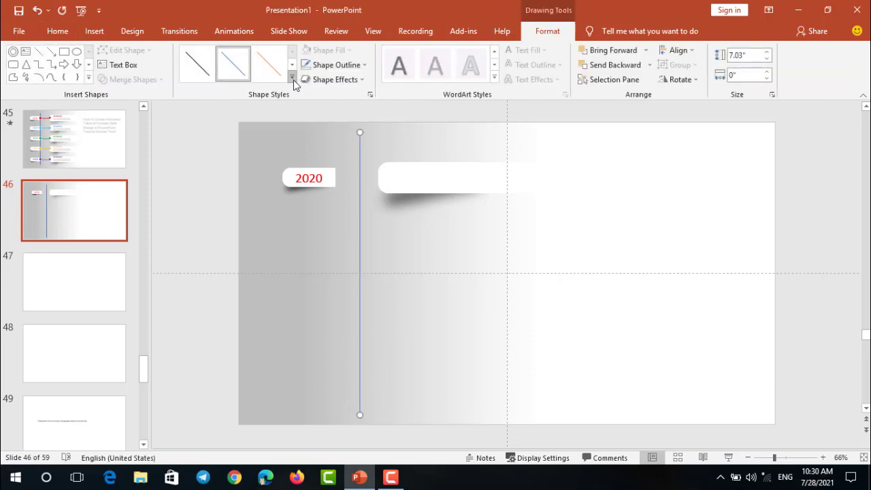
{"action": "left_click", "coordinate": [292, 78]}
{"action": "left_click", "coordinate": [205, 137]}
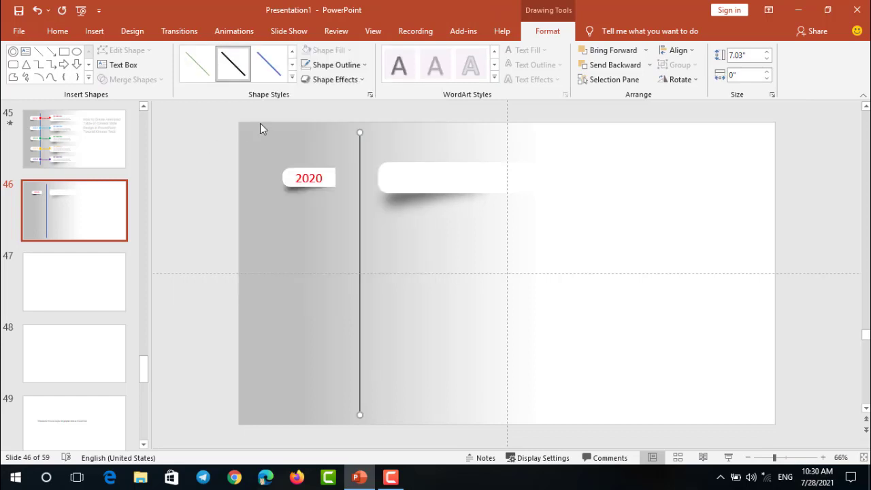
{"action": "left_click", "coordinate": [362, 66]}
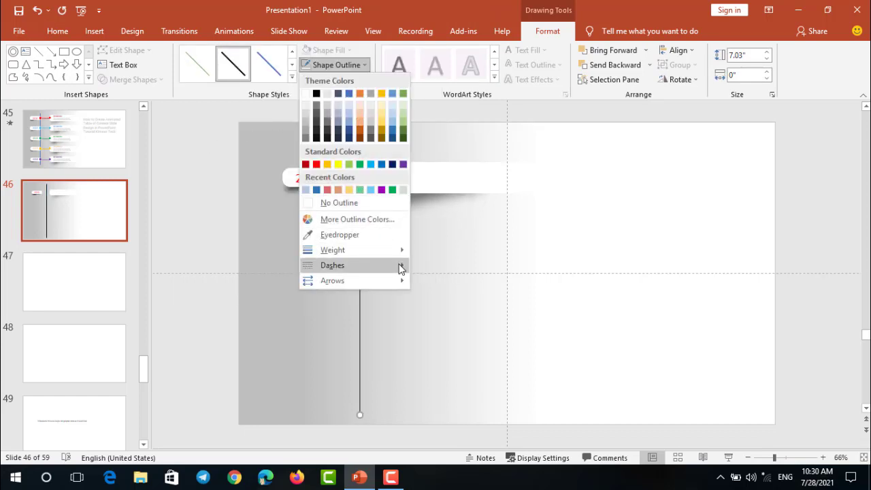
{"action": "mouse_move", "coordinate": [401, 249]}
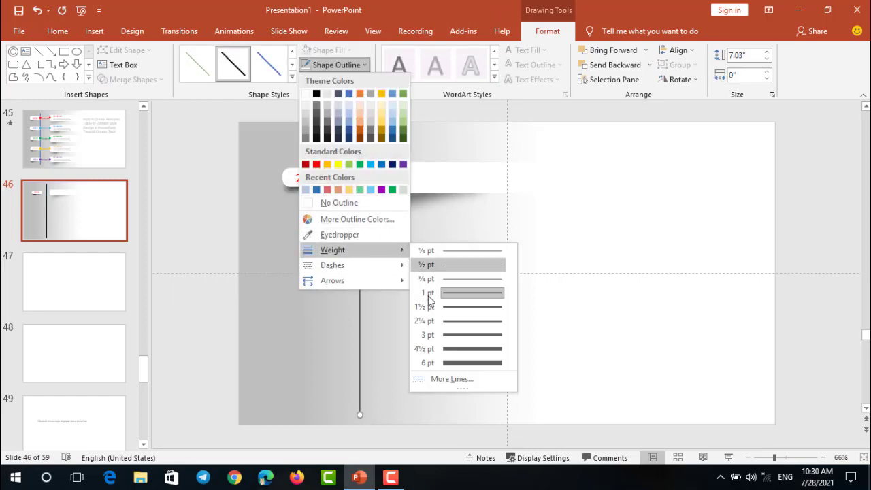
{"action": "left_click", "coordinate": [449, 334]}
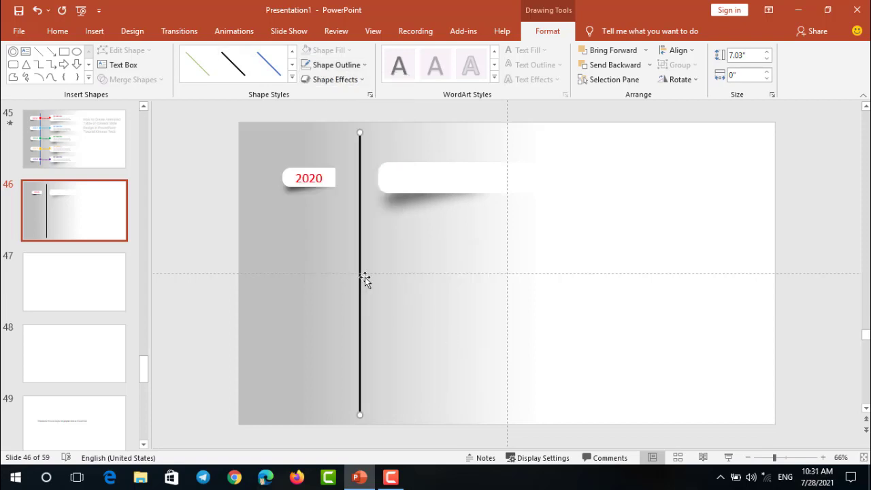
- Position the vertical line against the right end of the 2020 pill
{"action": "left_click_drag", "start_coordinate": [359, 262], "coordinate": [308, 257]}
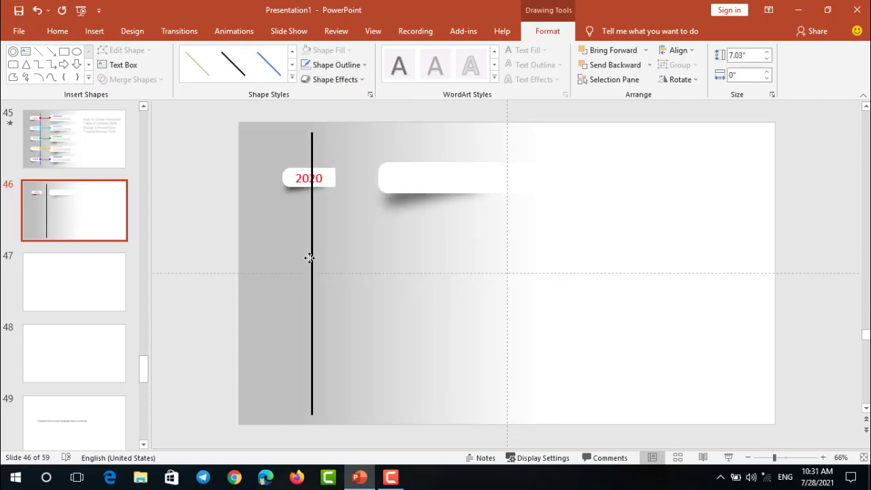
{"action": "left_click", "coordinate": [308, 177]}
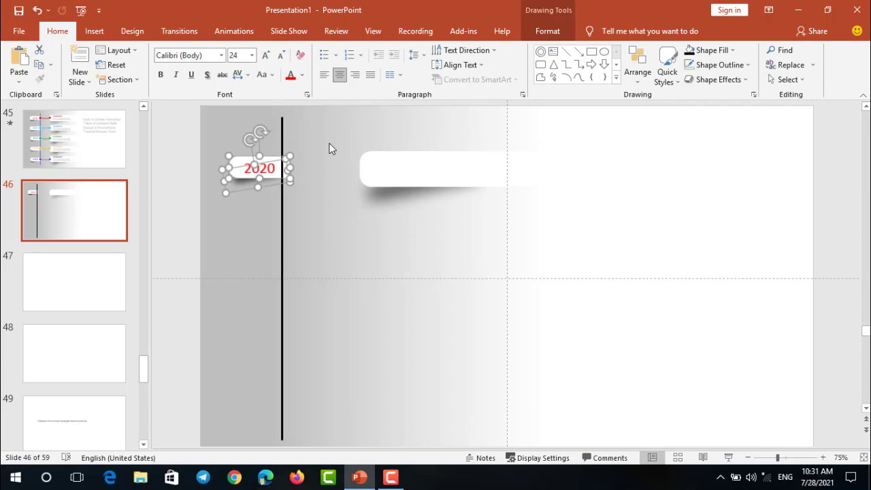
{"action": "left_click", "coordinate": [289, 140]}
{"action": "left_click_drag", "start_coordinate": [283, 136], "coordinate": [294, 134]}
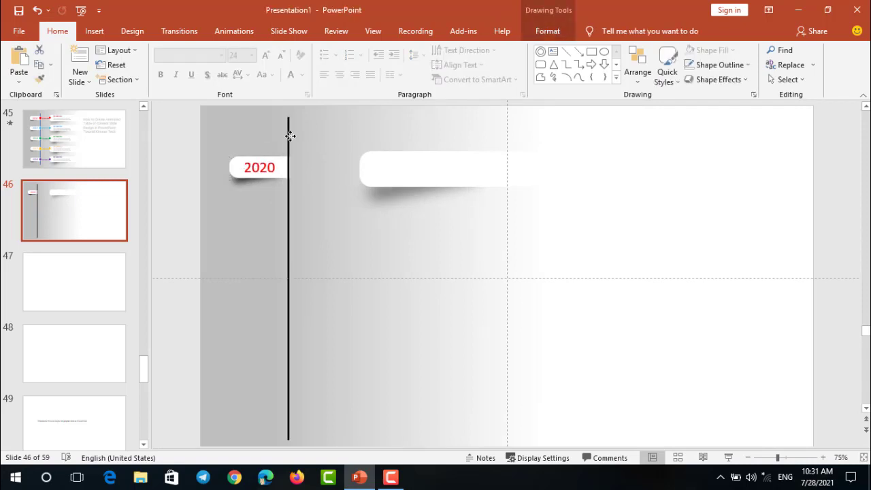
{"action": "left_click_drag", "start_coordinate": [282, 288], "coordinate": [303, 288]}
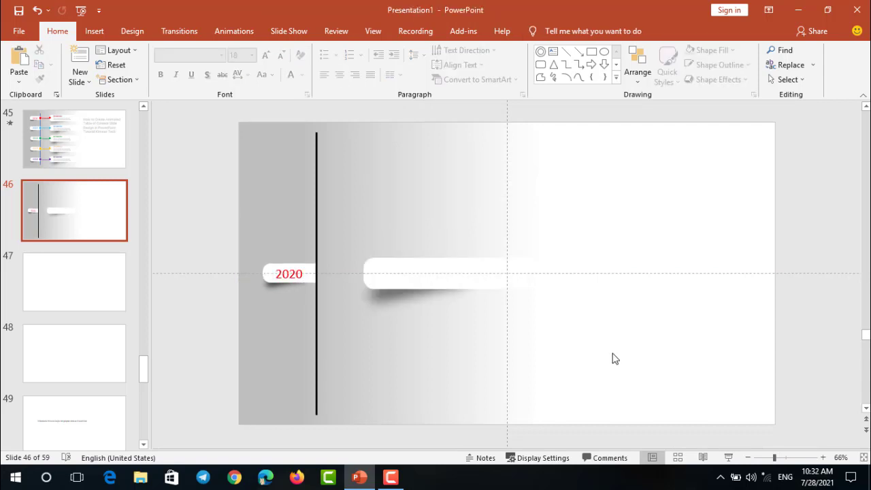
- Level the 2020 pill with the white bar and move both, with shadows, to the line's top
{"action": "left_click_drag", "start_coordinate": [613, 354], "coordinate": [207, 186]}
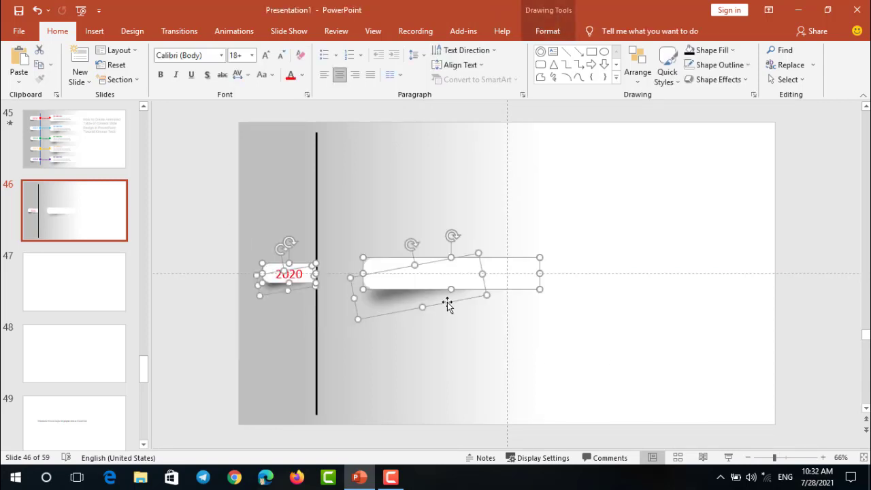
{"action": "left_click_drag", "start_coordinate": [434, 274], "coordinate": [435, 173]}
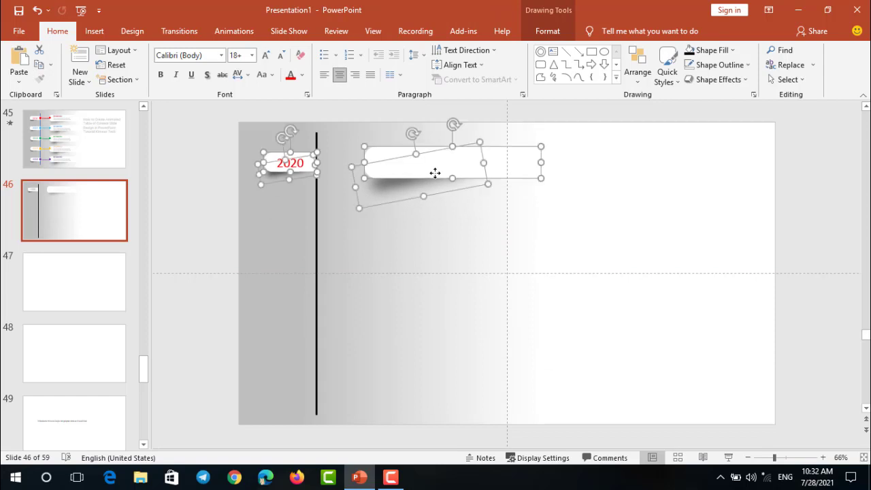
{"action": "key", "text": "Escape"}
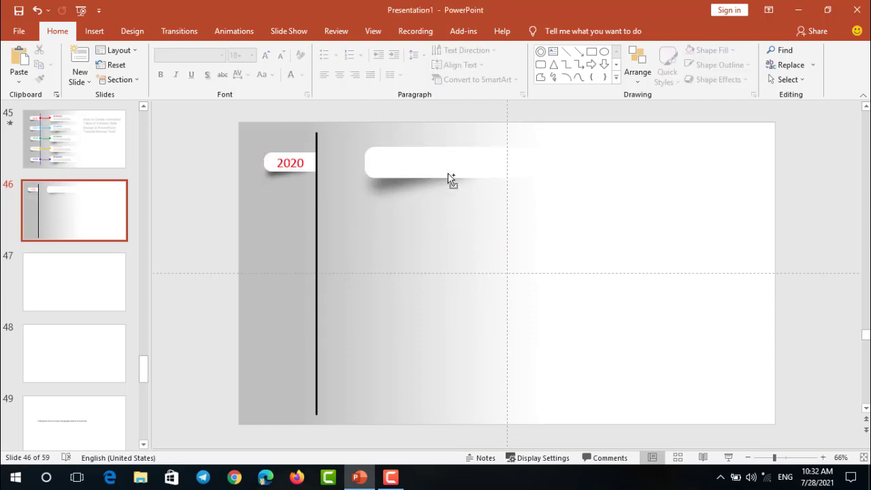
{"action": "scroll", "coordinate": [449, 178], "scroll_direction": "up", "scroll_amount": 1}
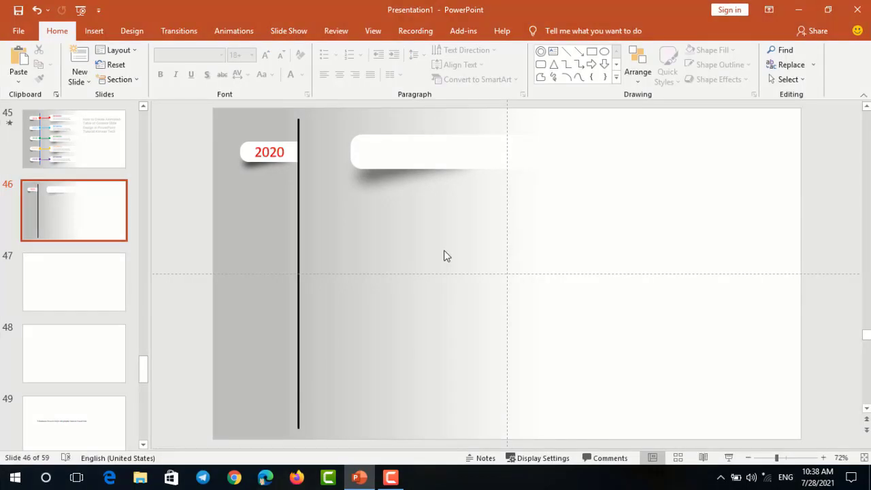
- Add a text box below the white bar and paste in the HEADING and sample subtitle text
{"action": "left_click", "coordinate": [444, 156]}
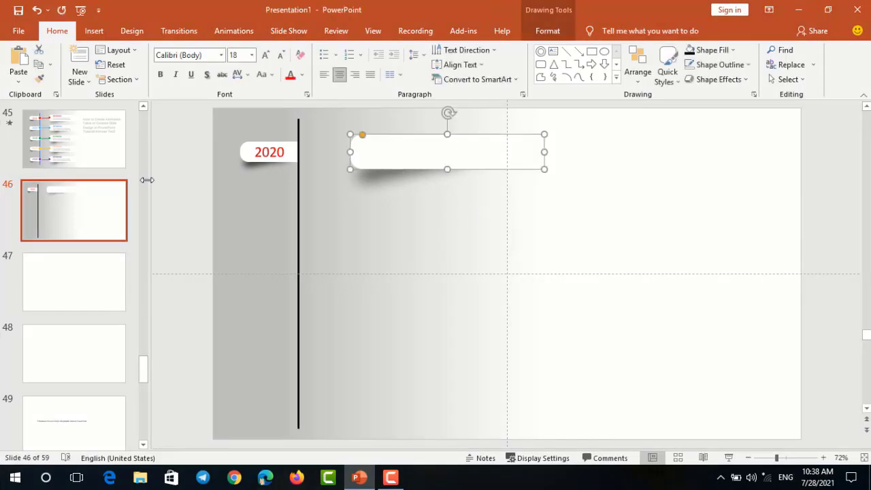
{"action": "left_click", "coordinate": [555, 51]}
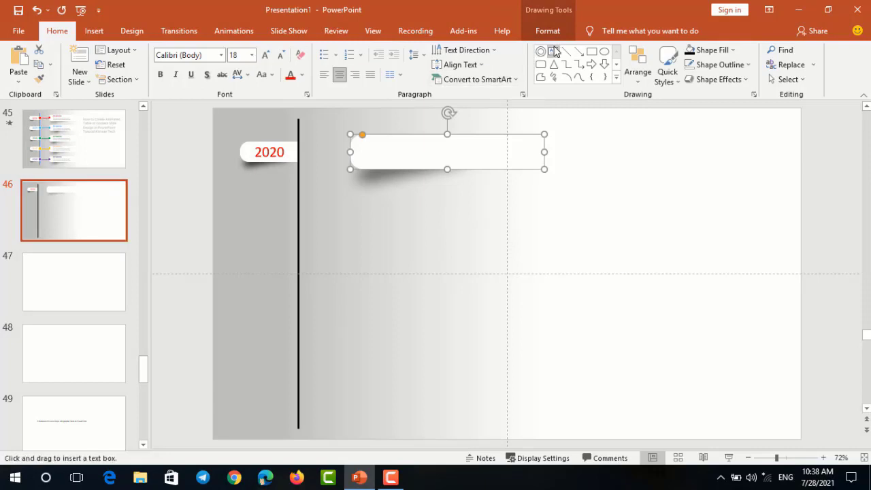
{"action": "left_click", "coordinate": [389, 218]}
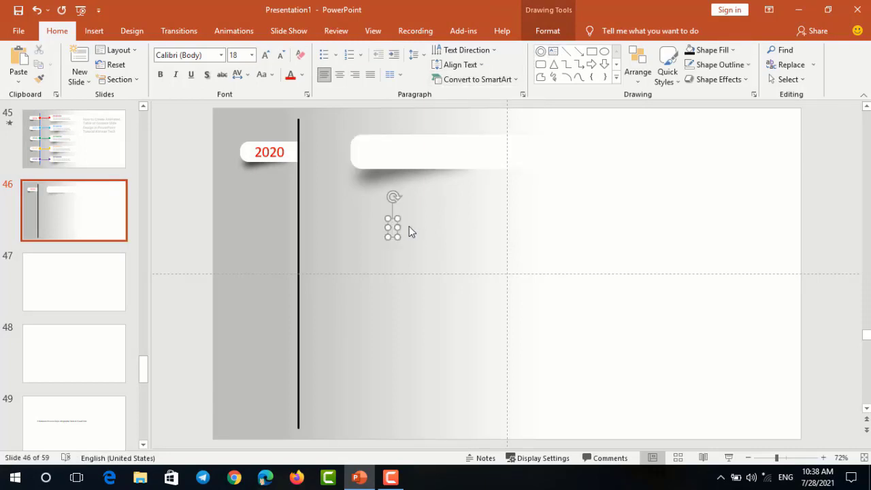
{"action": "type", "text": "a"}
{"action": "scroll", "coordinate": [91, 146], "scroll_direction": "up", "scroll_amount": 1}
{"action": "key", "text": "ctrl+v"}
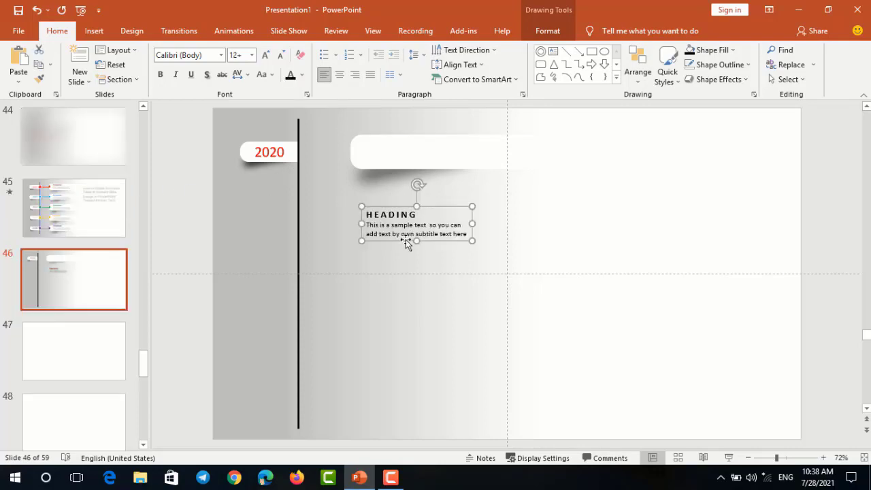
- Colour HEADING red and the subtitle grey, then move the text into the white bar
{"action": "left_click_drag", "start_coordinate": [416, 215], "coordinate": [354, 215]}
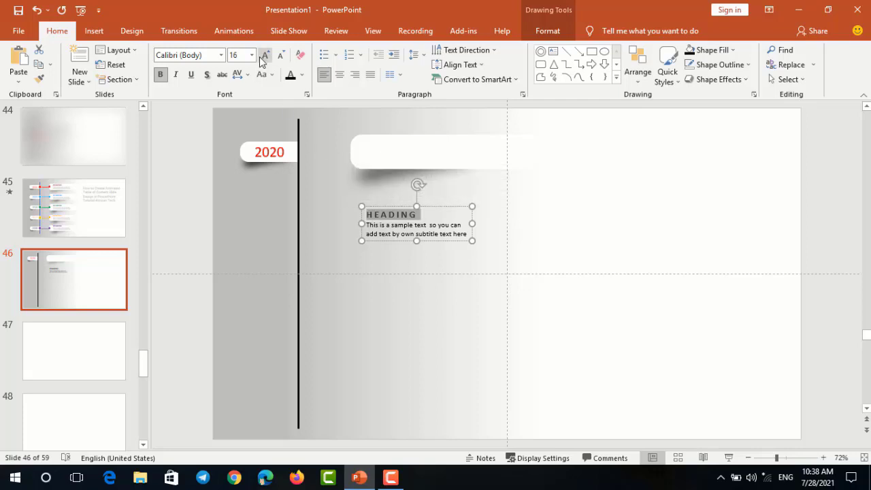
{"action": "left_click", "coordinate": [302, 75]}
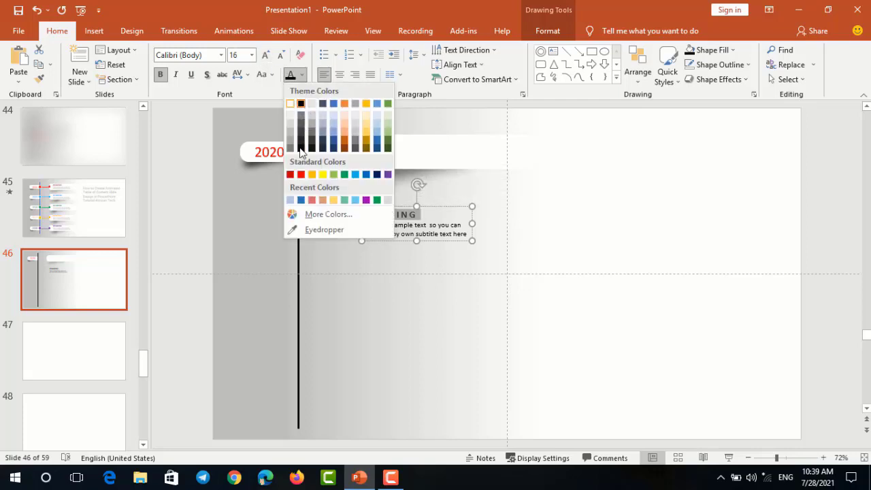
{"action": "left_click", "coordinate": [302, 175]}
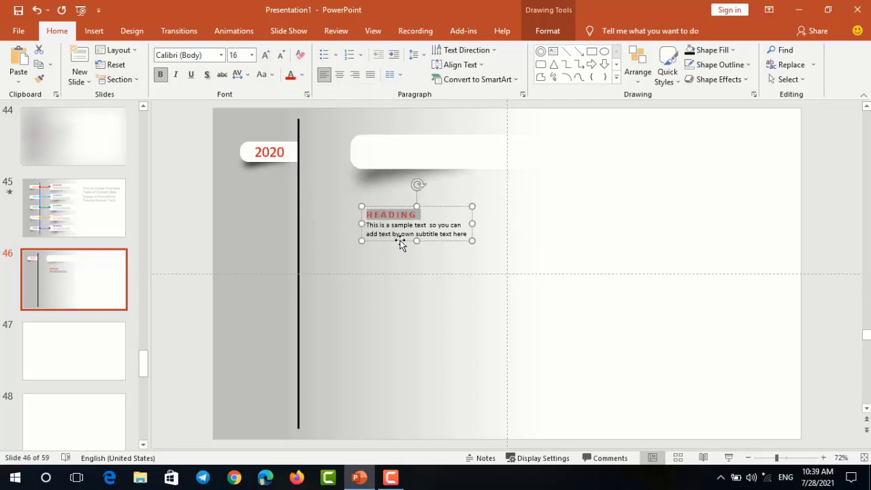
{"action": "left_click_drag", "start_coordinate": [371, 229], "coordinate": [463, 240]}
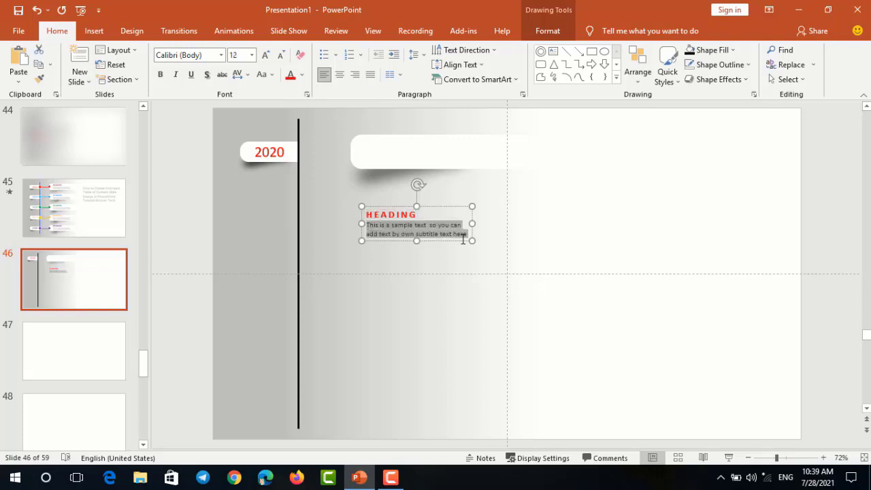
{"action": "left_click", "coordinate": [302, 74]}
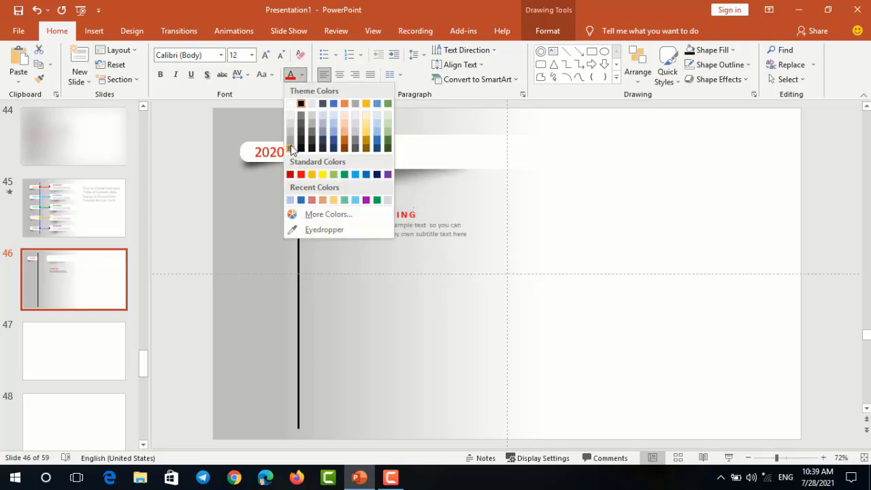
{"action": "left_click", "coordinate": [291, 145]}
{"action": "left_click_drag", "start_coordinate": [394, 245], "coordinate": [401, 172]}
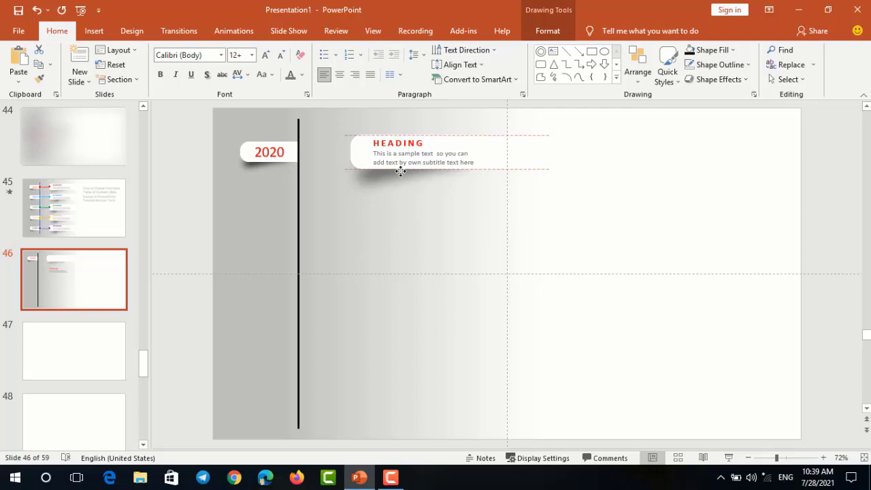
- Fine-tune the heading text box's position inside the white bar
{"action": "left_click_drag", "start_coordinate": [401, 171], "coordinate": [398, 170]}
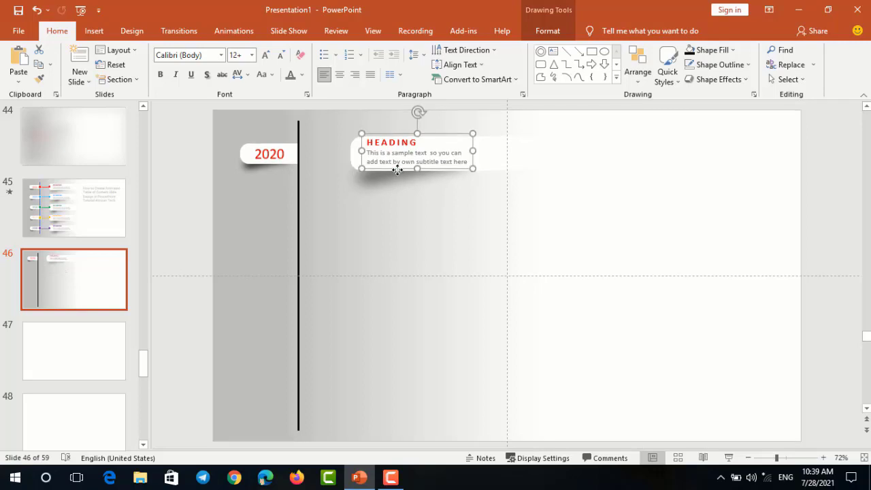
{"action": "key", "text": "ctrl+z"}
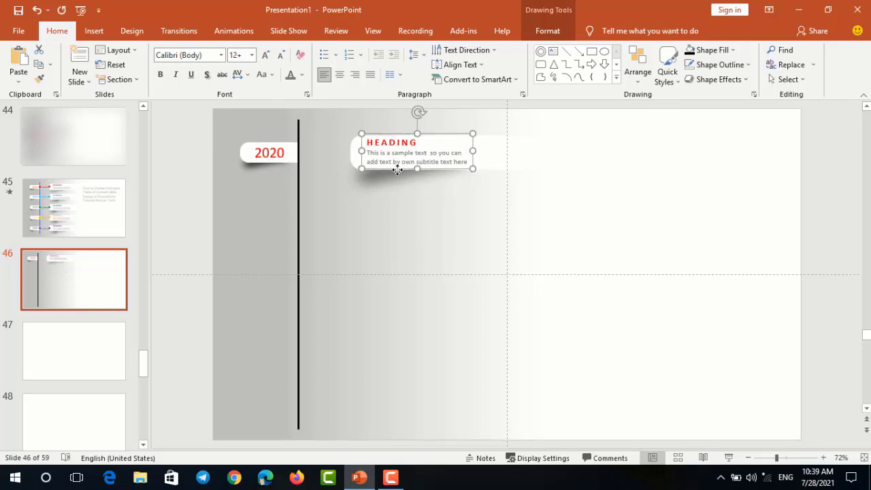
{"action": "key", "text": "ctrl+Right"}
{"action": "key", "text": "ctrl+Right"}
{"action": "key", "text": "ctrl+Right"}
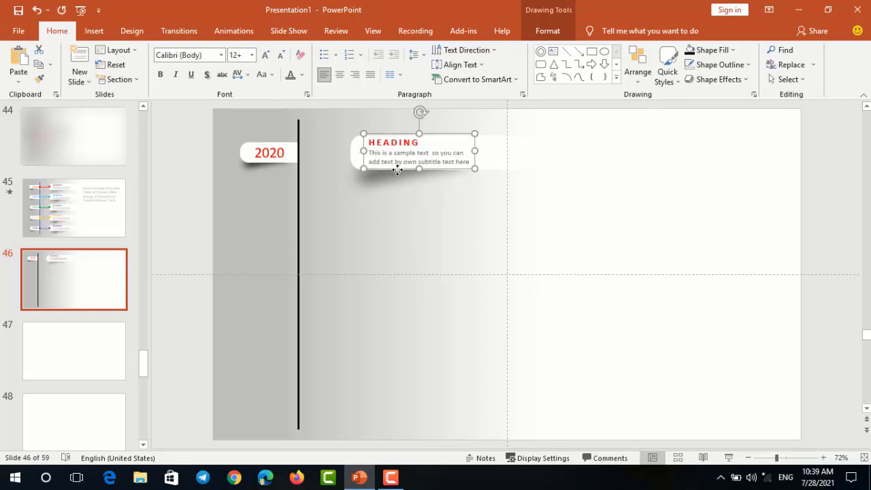
{"action": "left_click", "coordinate": [544, 198]}
- Group the heading text box with the white bar using Ctrl+G
{"action": "left_click", "coordinate": [476, 150]}
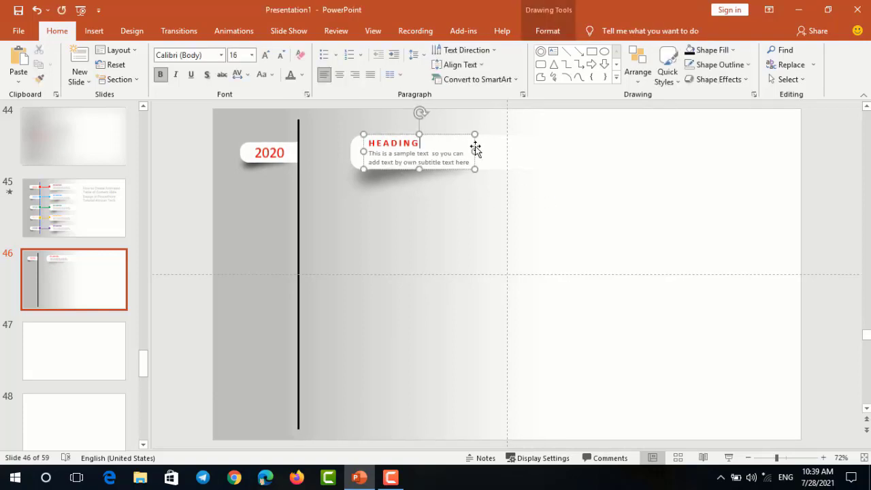
{"action": "left_click", "coordinate": [490, 151], "text": "shift"}
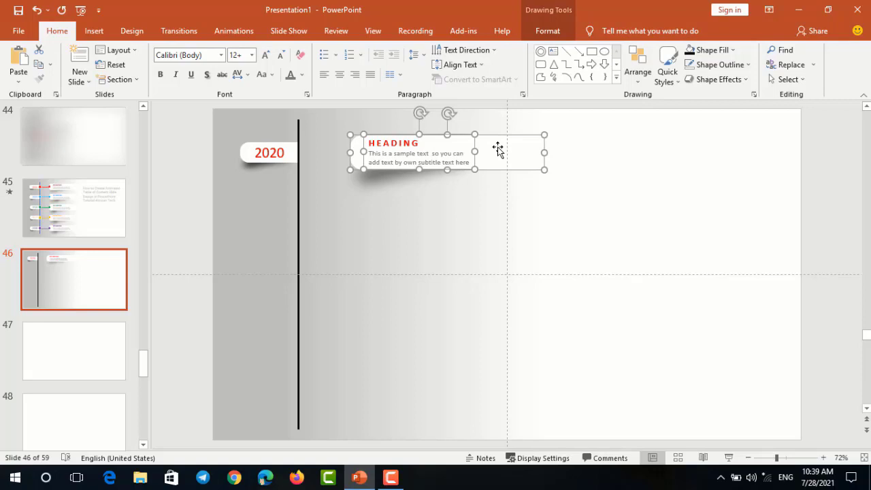
{"action": "key", "text": "ctrl+g"}
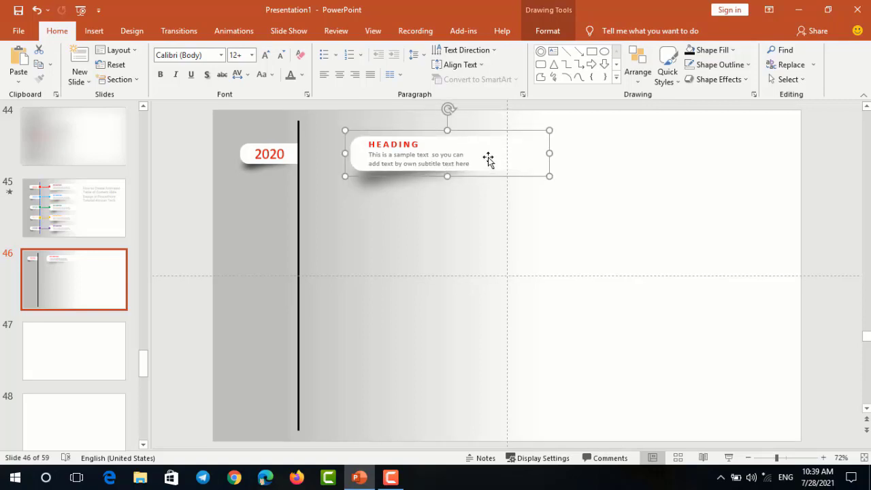
{"action": "left_click", "coordinate": [422, 200]}
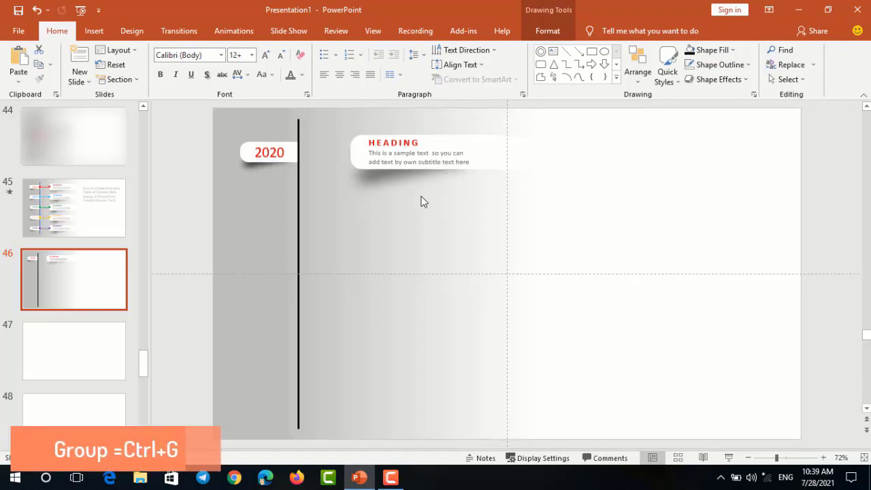
{"action": "left_click", "coordinate": [383, 181]}
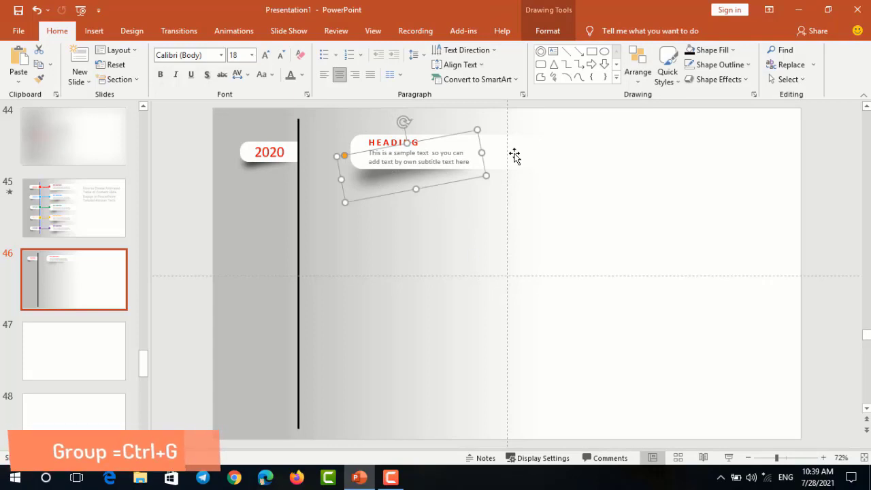
{"action": "left_click", "coordinate": [478, 156]}
{"action": "left_click", "coordinate": [473, 214]}
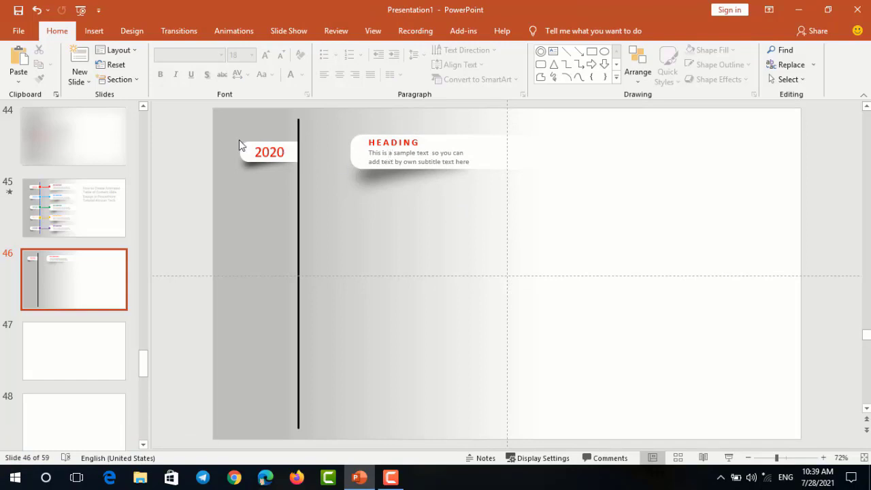
{"action": "scroll", "coordinate": [259, 164], "scroll_direction": "up", "scroll_amount": 1}
- Check the reference slide, then draw a small circle below the heading
{"action": "left_click", "coordinate": [337, 153]}
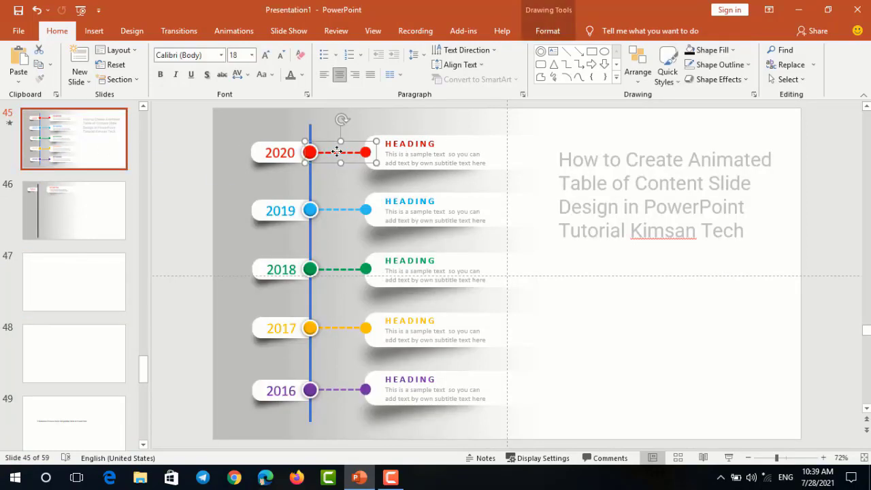
{"action": "left_click", "coordinate": [97, 193]}
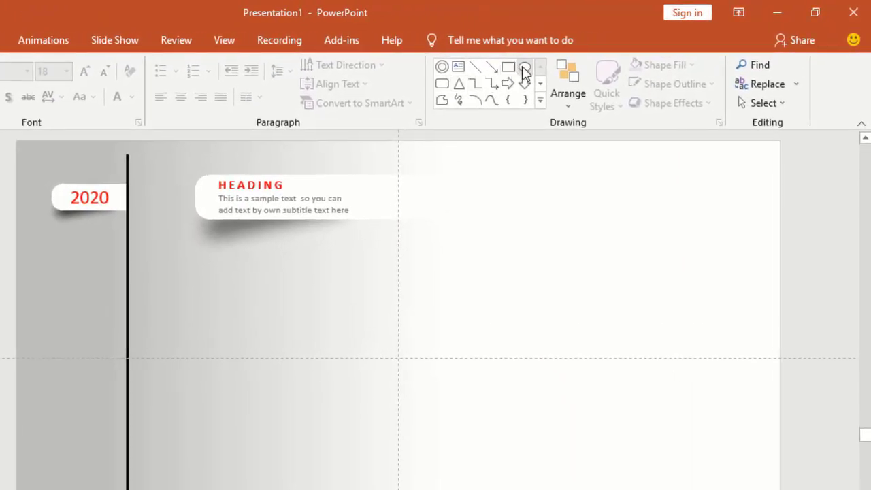
{"action": "left_click", "coordinate": [528, 66]}
{"action": "mouse_move", "coordinate": [195, 255]}
{"action": "left_mouse_down"}
{"action": "mouse_move", "coordinate": [211, 287]}
{"action": "mouse_move", "coordinate": [220, 286]}
{"action": "left_mouse_up"}
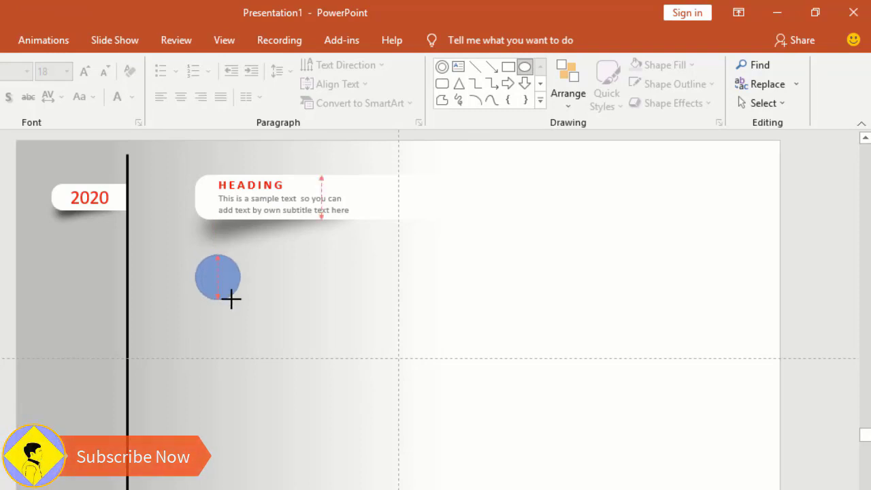
{"action": "left_click_drag", "start_coordinate": [220, 286], "coordinate": [215, 274]}
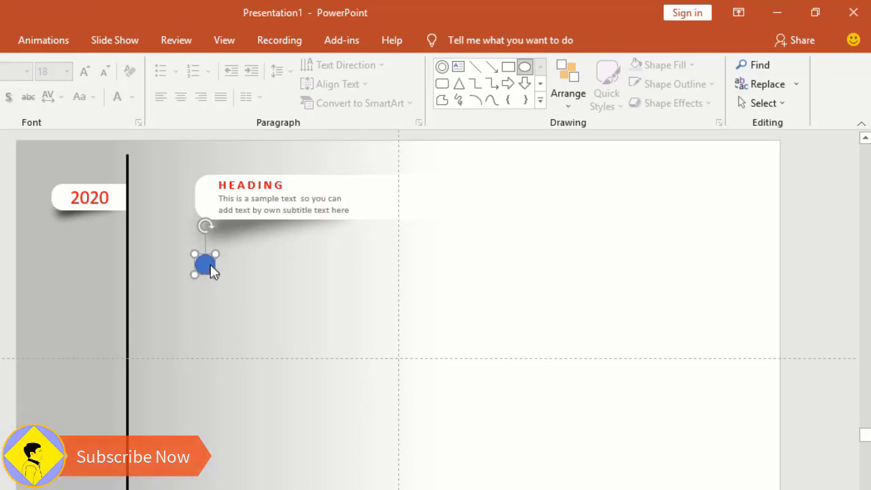
- Fill the circle red with no outline and place it at the heading bar's left end, level with 2020
{"action": "left_click", "coordinate": [191, 65]}
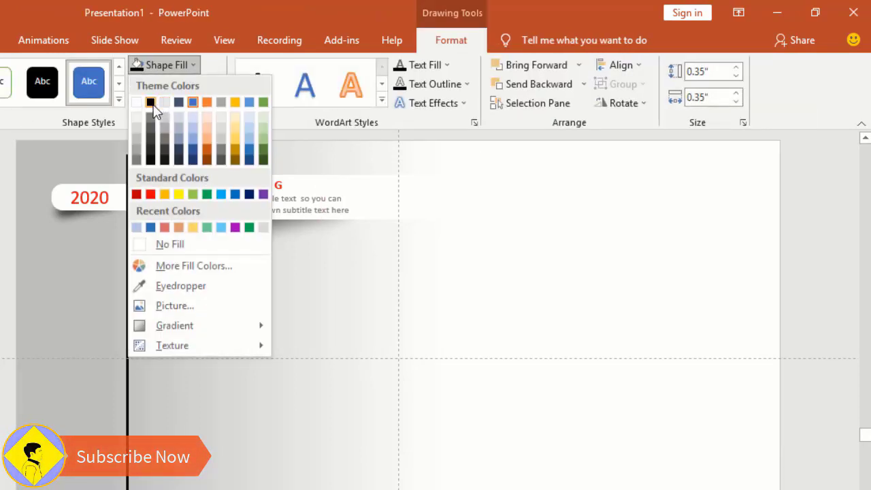
{"action": "left_click", "coordinate": [151, 196]}
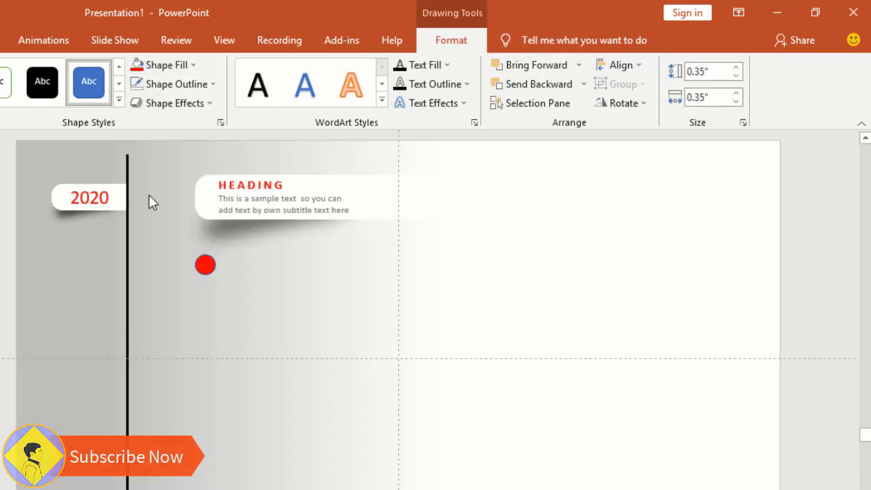
{"action": "left_click", "coordinate": [211, 83]}
{"action": "left_click", "coordinate": [159, 263]}
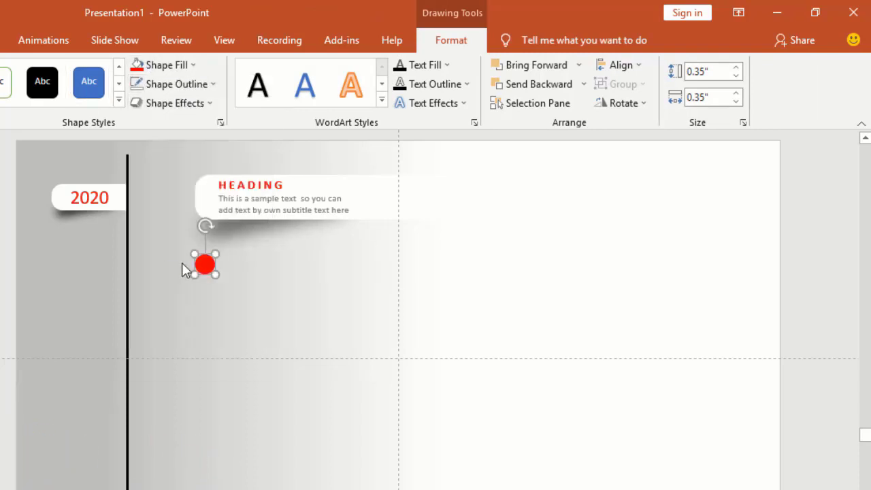
{"action": "left_click_drag", "start_coordinate": [205, 264], "coordinate": [196, 197]}
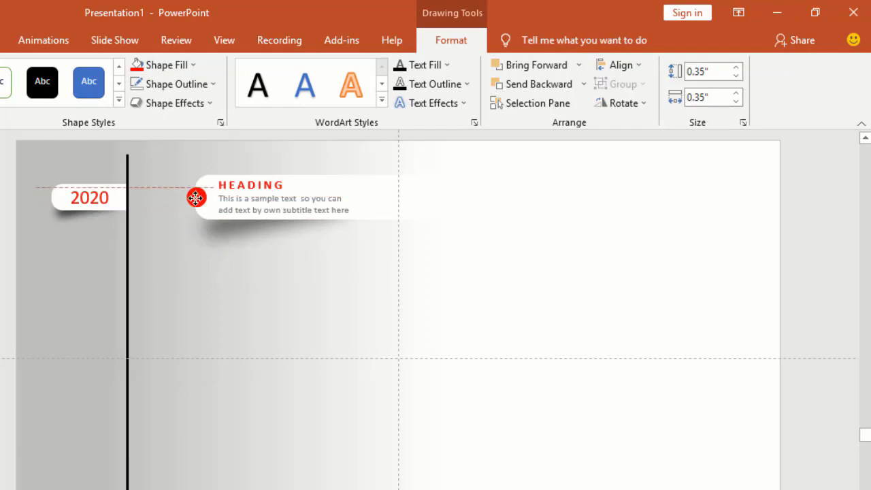
{"action": "scroll", "coordinate": [184, 173], "scroll_direction": "up", "scroll_amount": 3}
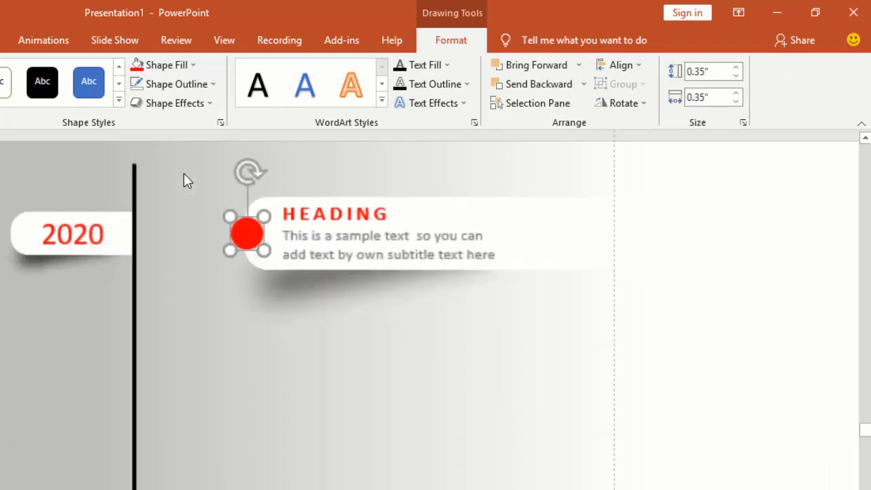
{"action": "left_click_drag", "start_coordinate": [330, 266], "coordinate": [327, 269]}
{"action": "left_click", "coordinate": [261, 204]}
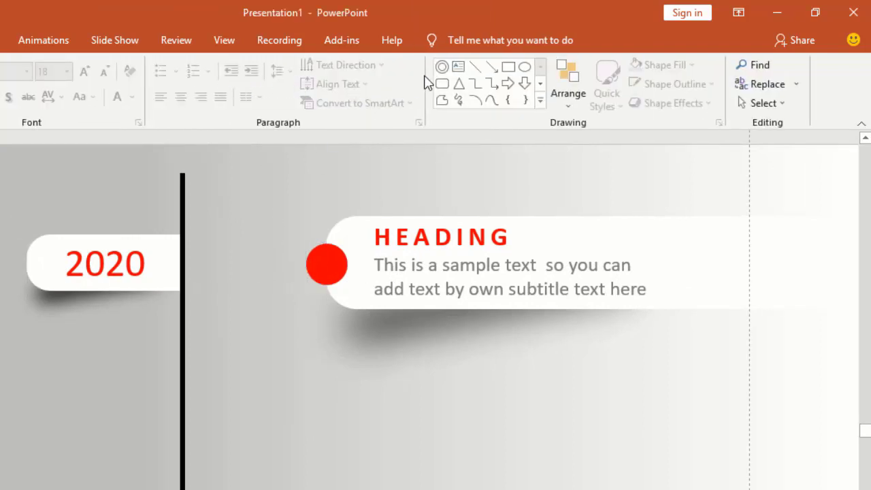
- Draw a 2¼ pt line from the vertical line to the red circle
{"action": "left_click", "coordinate": [475, 68]}
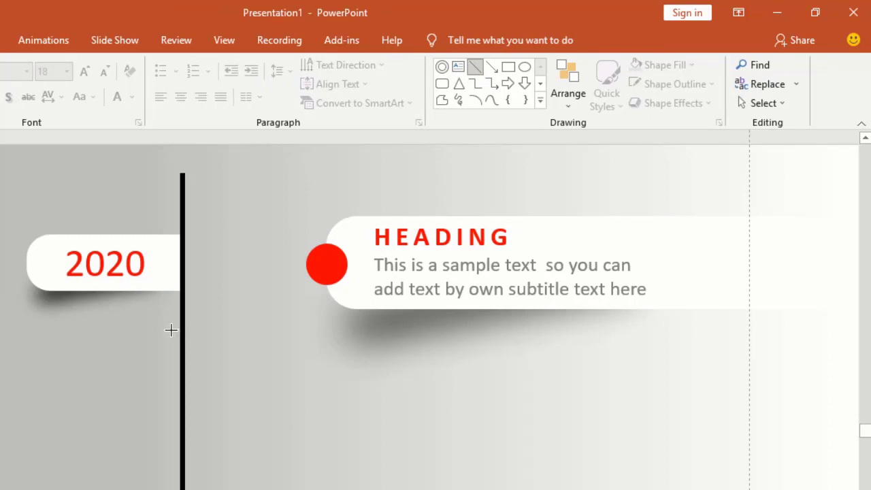
{"action": "mouse_move", "coordinate": [171, 331]}
{"action": "left_mouse_down"}
{"action": "mouse_move", "coordinate": [320, 333]}
{"action": "mouse_move", "coordinate": [302, 267]}
{"action": "left_mouse_up"}
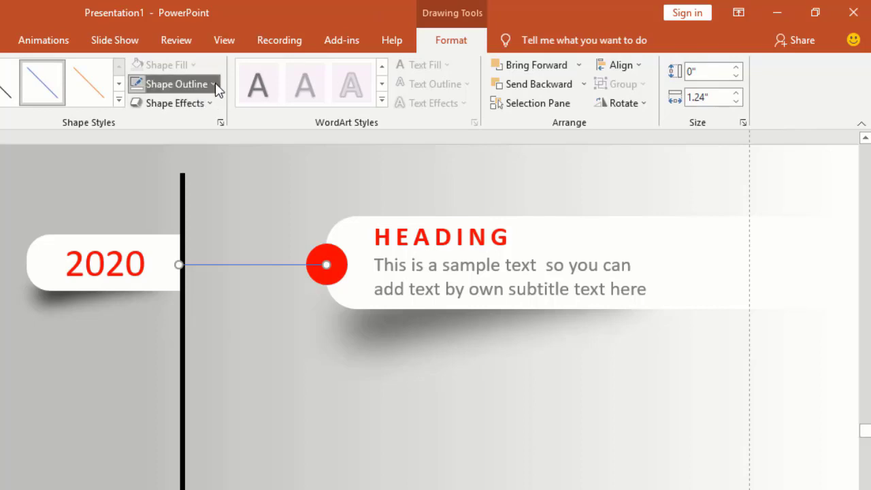
{"action": "left_click", "coordinate": [214, 83]}
{"action": "mouse_move", "coordinate": [268, 333]}
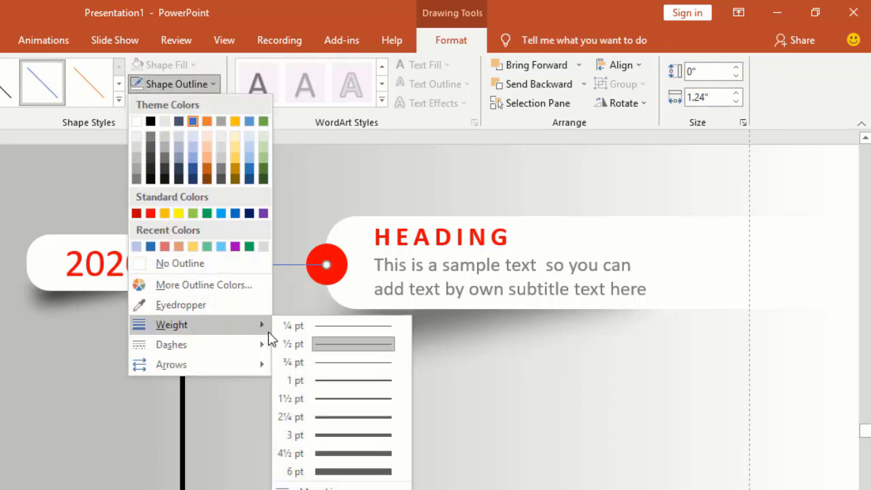
{"action": "left_click", "coordinate": [330, 418]}
- Make the connecting line dashed and bright red
{"action": "left_click", "coordinate": [212, 85]}
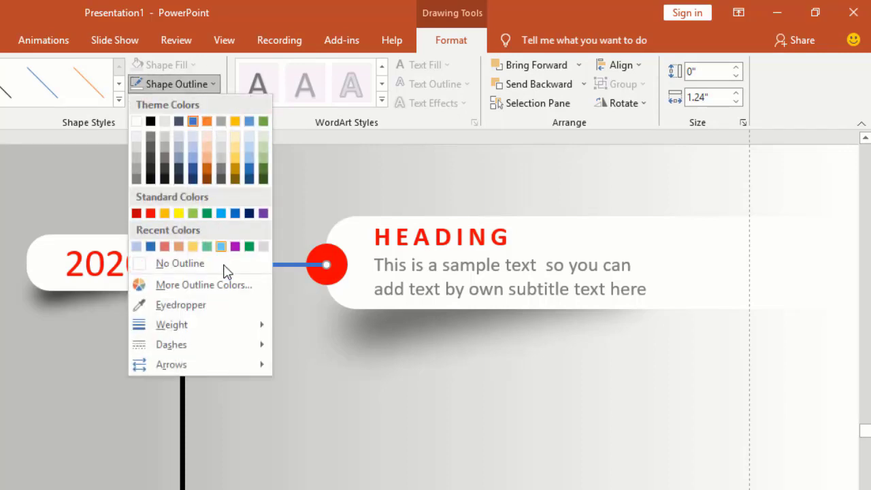
{"action": "mouse_move", "coordinate": [256, 344]}
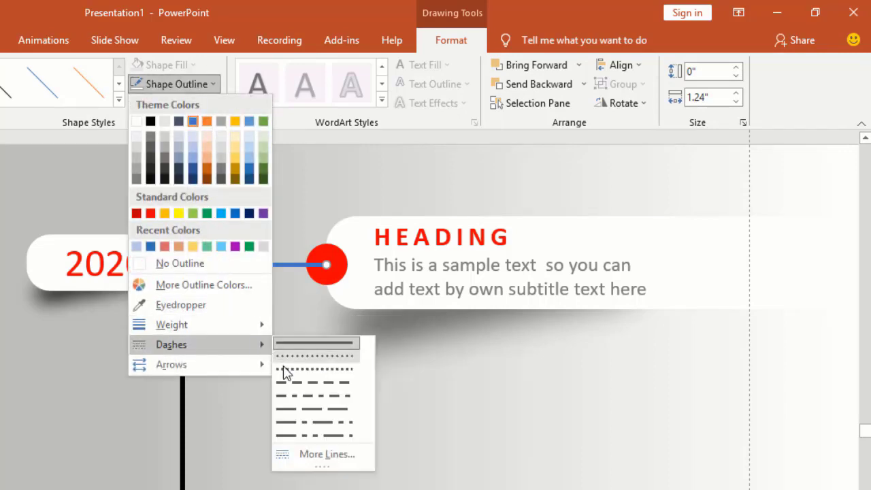
{"action": "left_click", "coordinate": [295, 383]}
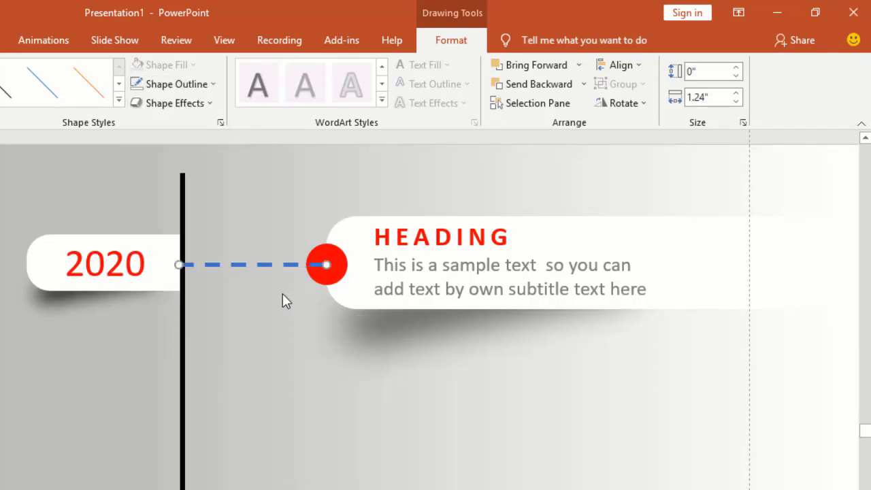
{"action": "left_click", "coordinate": [213, 86]}
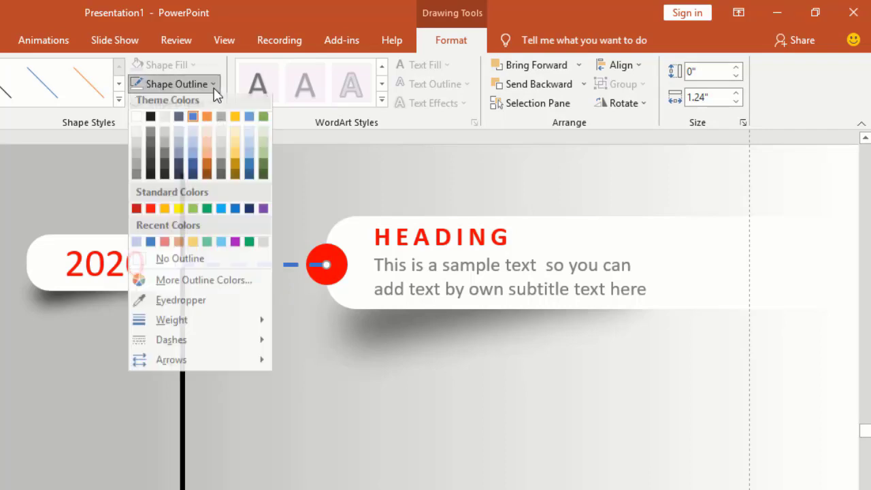
{"action": "left_click", "coordinate": [138, 214]}
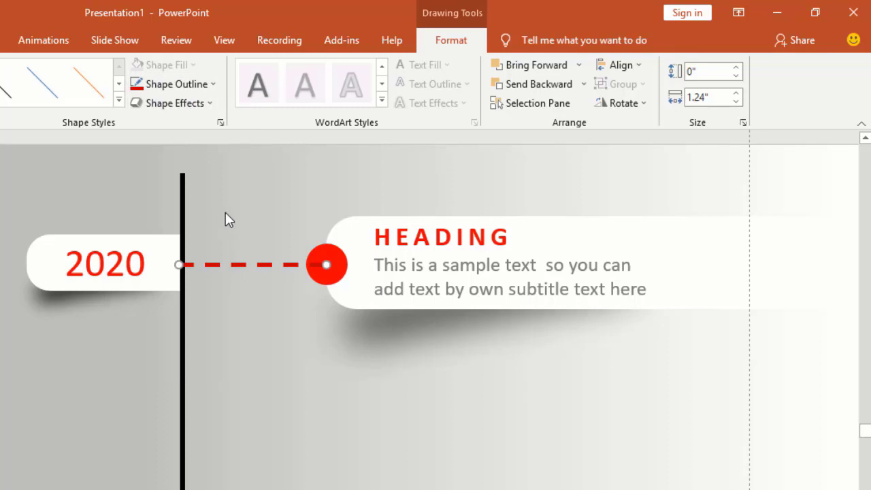
{"action": "left_click", "coordinate": [212, 83]}
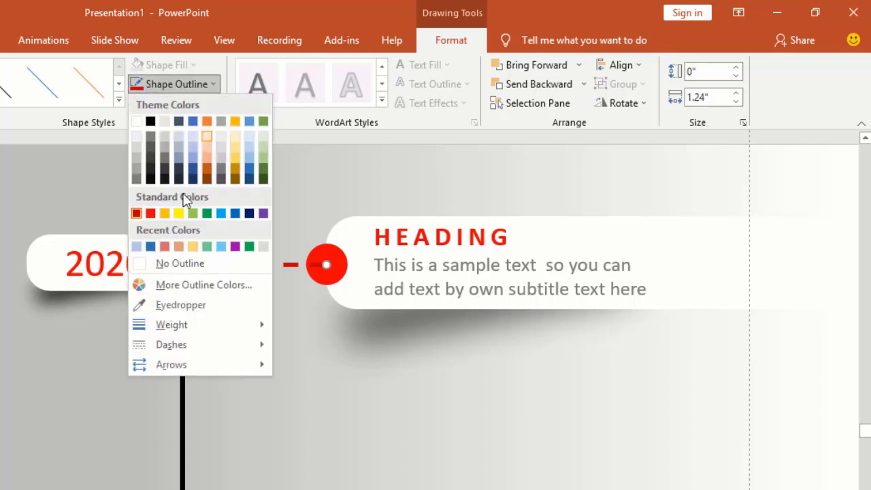
{"action": "left_click", "coordinate": [152, 214]}
- Send the dashed line behind the red circle and group the two
{"action": "left_click", "coordinate": [238, 264]}
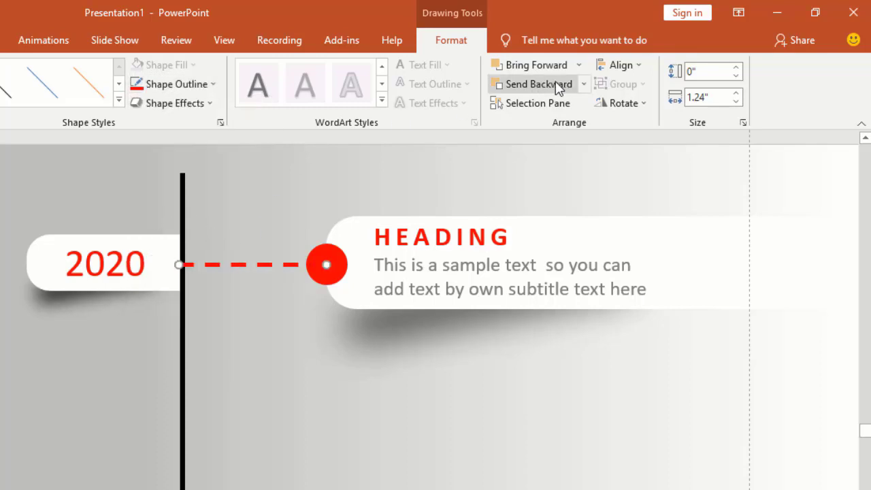
{"action": "left_click", "coordinate": [538, 86]}
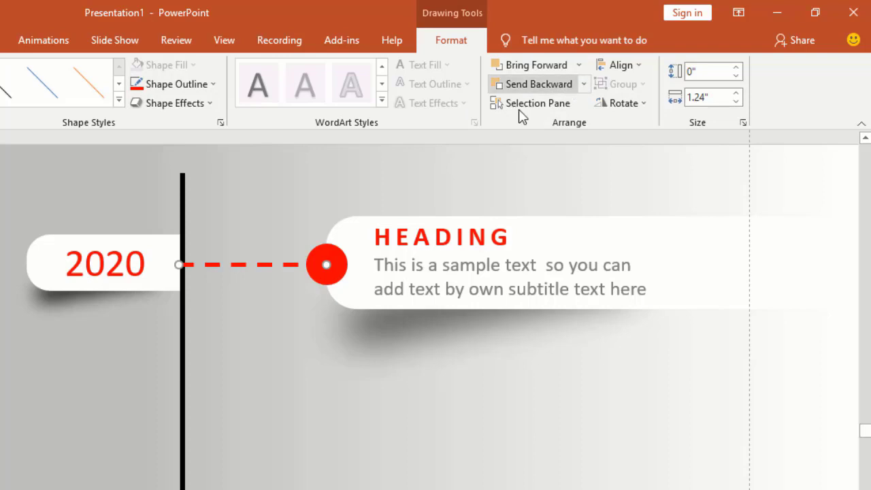
{"action": "left_click", "coordinate": [238, 254]}
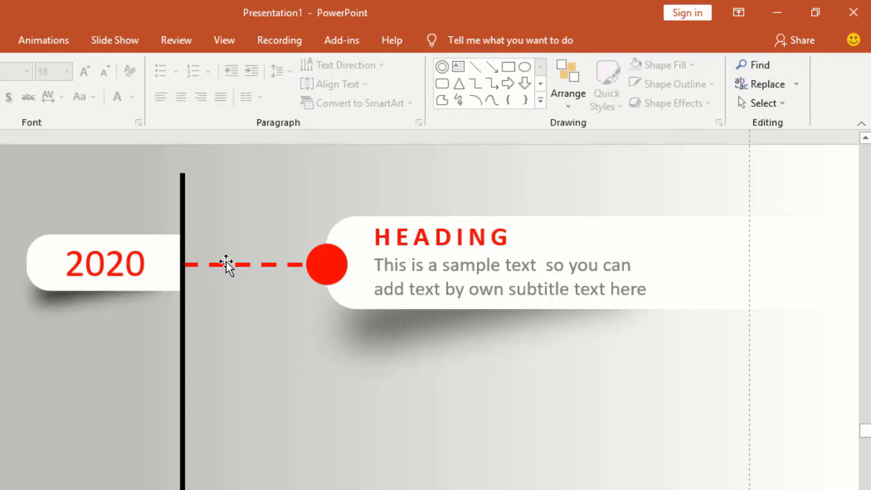
{"action": "left_click", "coordinate": [227, 264]}
{"action": "left_click", "coordinate": [316, 260]}
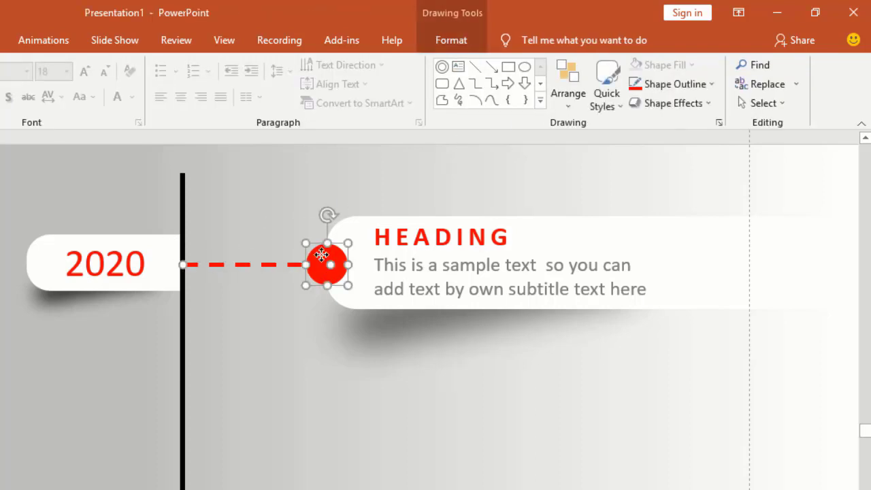
{"action": "left_click", "coordinate": [284, 264]}
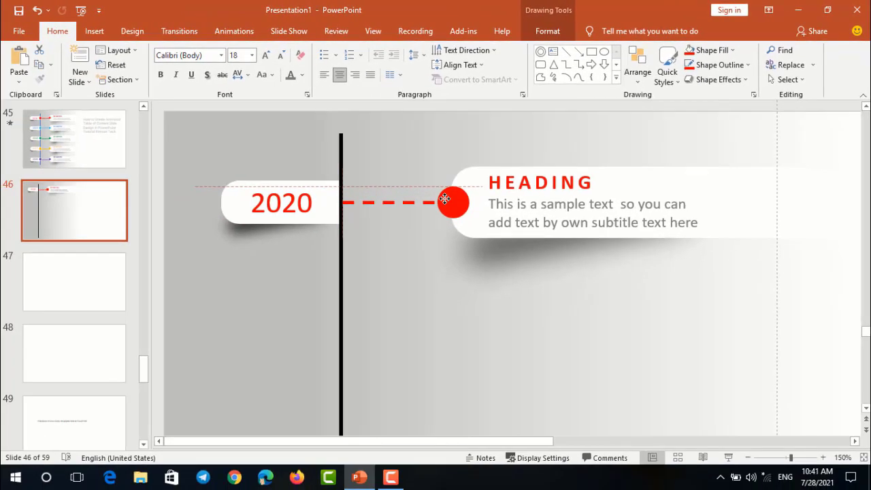
- Align the grouped line and circle with the heading and compare against slide 45
{"action": "left_click_drag", "start_coordinate": [444, 198], "coordinate": [464, 191]}
{"action": "left_click", "coordinate": [453, 198]}
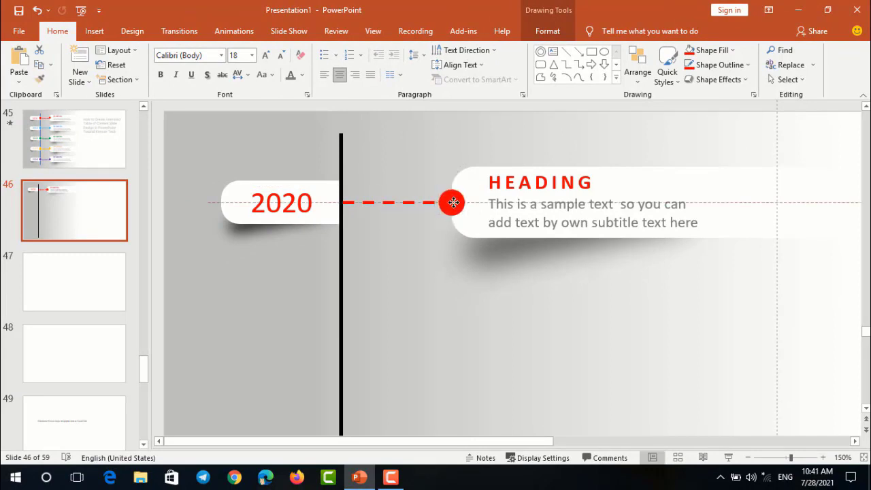
{"action": "left_click", "coordinate": [408, 231]}
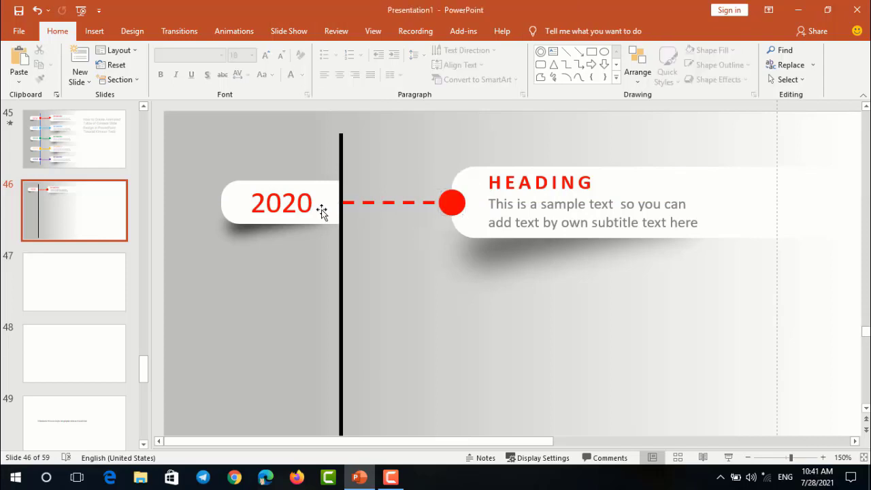
{"action": "left_click", "coordinate": [92, 141]}
{"action": "left_click", "coordinate": [48, 191]}
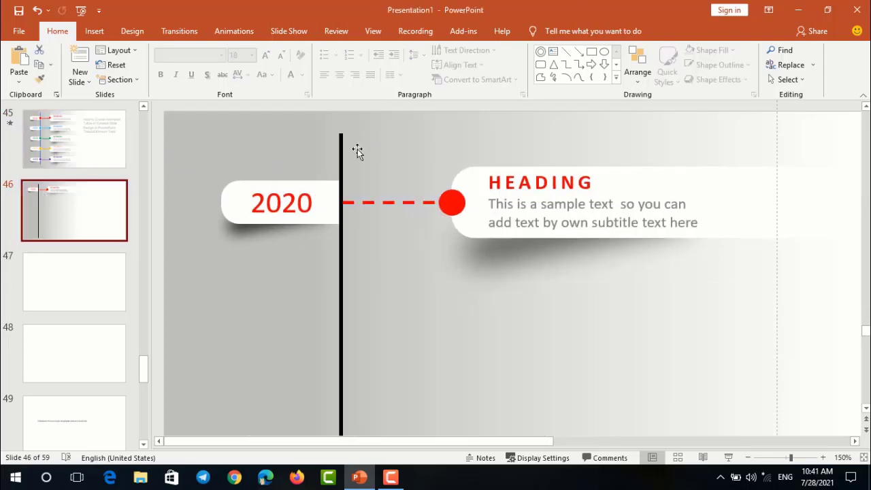
- Draw a circle on the vertical line beside 2020 and remove its outline
{"action": "left_click", "coordinate": [604, 51]}
{"action": "mouse_move", "coordinate": [392, 135]}
{"action": "left_mouse_down"}
{"action": "mouse_move", "coordinate": [423, 166]}
{"action": "mouse_move", "coordinate": [338, 194]}
{"action": "left_mouse_up"}
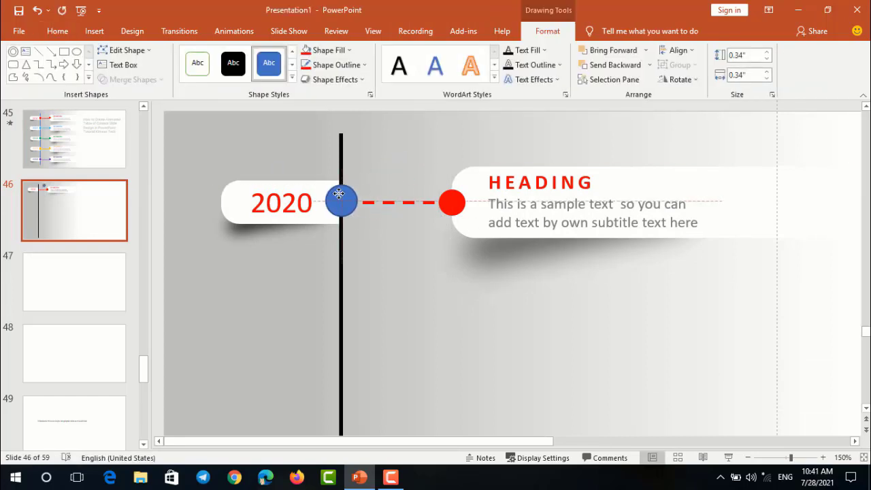
{"action": "left_click_drag", "start_coordinate": [337, 194], "coordinate": [337, 194]}
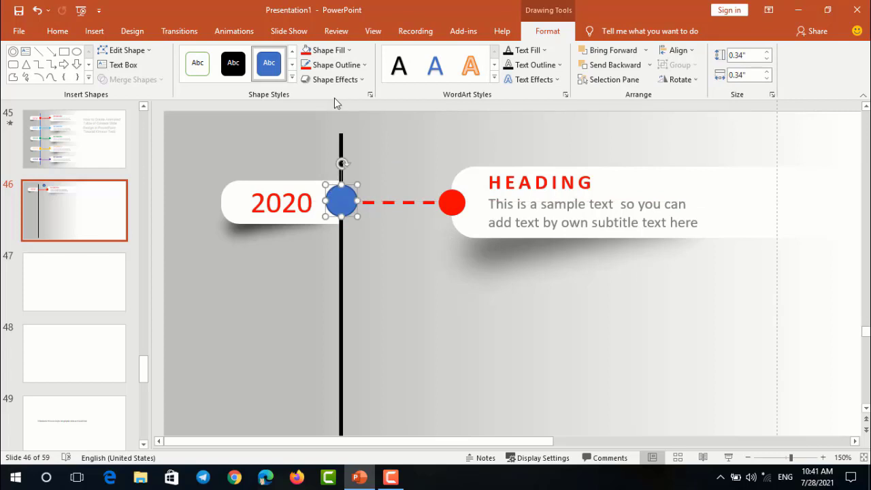
{"action": "left_click", "coordinate": [307, 68]}
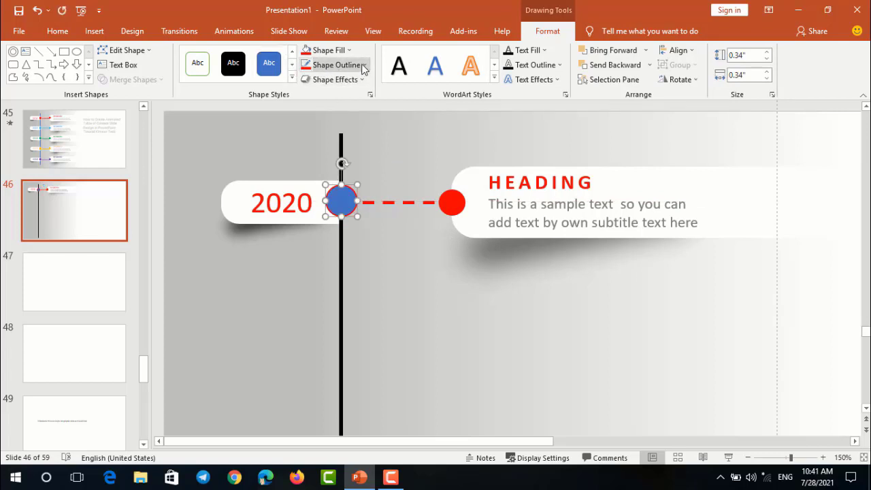
{"action": "left_click", "coordinate": [364, 65]}
{"action": "left_click", "coordinate": [335, 198]}
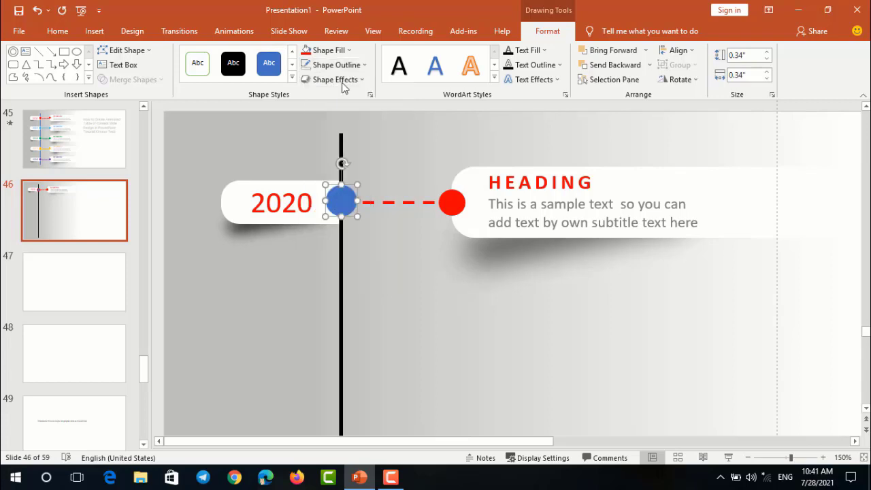
- Fill the new circle red and give it a preset shape effect
{"action": "left_click", "coordinate": [337, 50]}
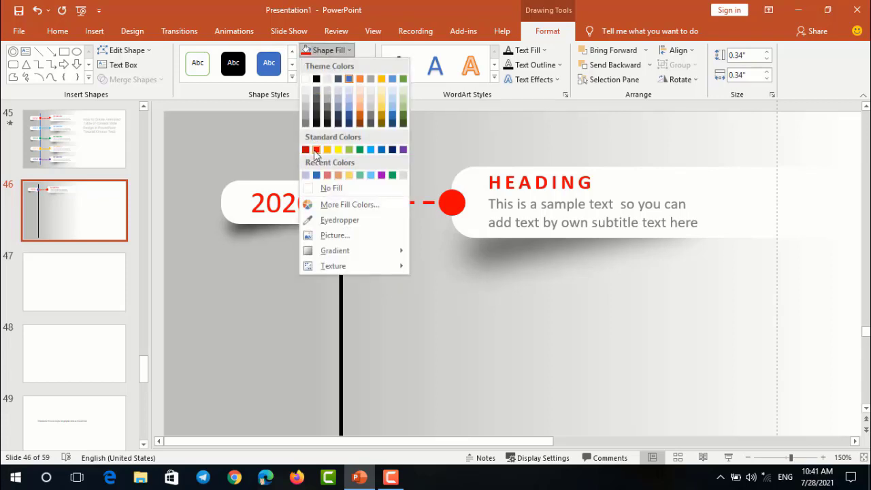
{"action": "left_click", "coordinate": [316, 150]}
{"action": "left_click", "coordinate": [364, 79]}
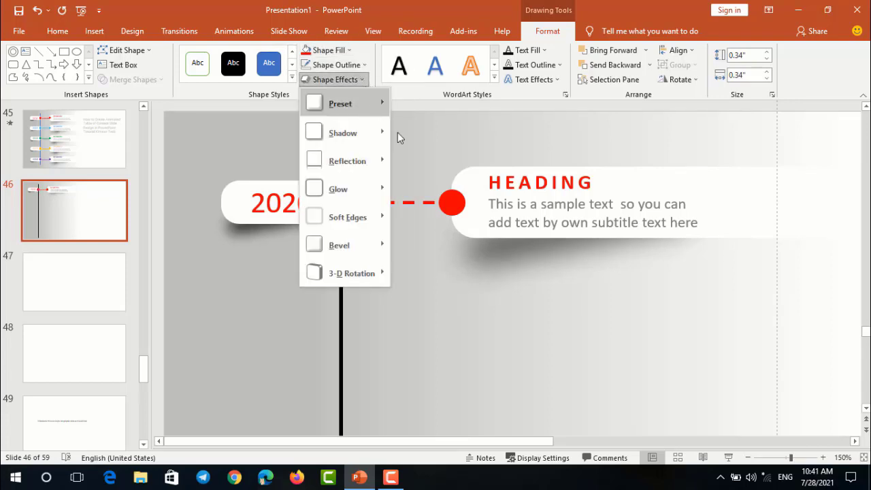
{"action": "left_click", "coordinate": [402, 175]}
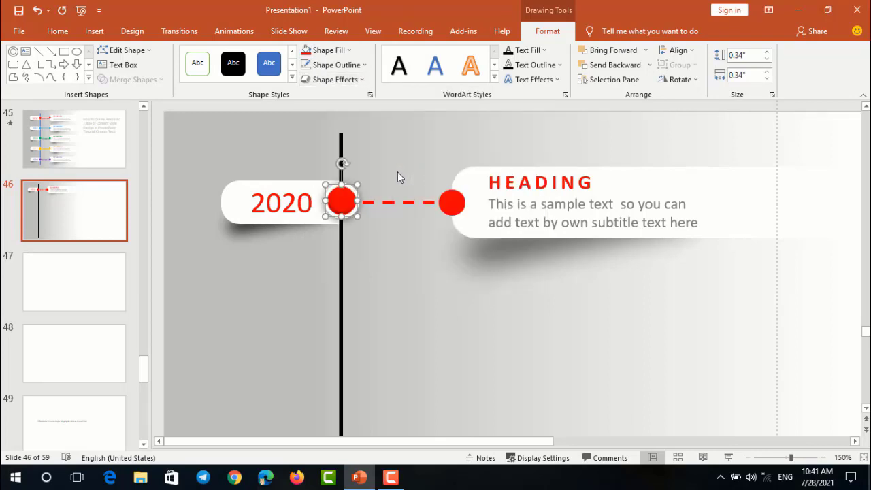
{"action": "left_click", "coordinate": [392, 177]}
{"action": "scroll", "coordinate": [362, 182], "scroll_direction": "down", "scroll_amount": 5}
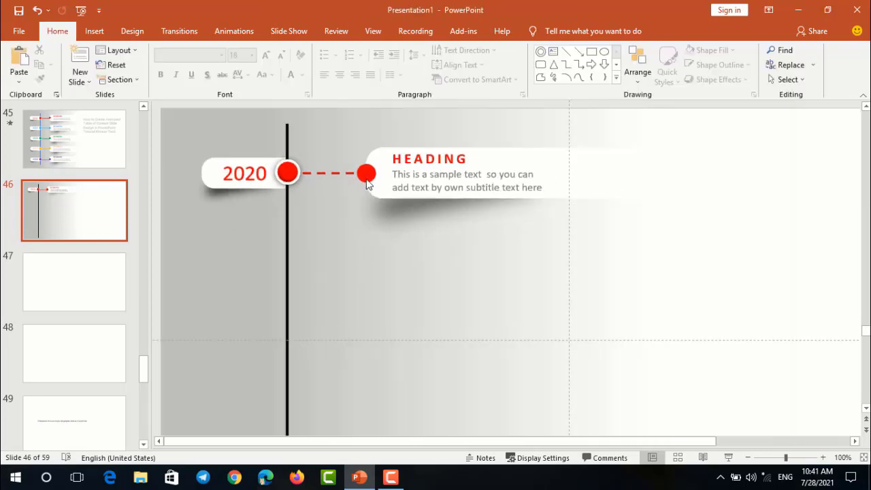
{"action": "scroll", "coordinate": [374, 178], "scroll_direction": "down", "scroll_amount": 3}
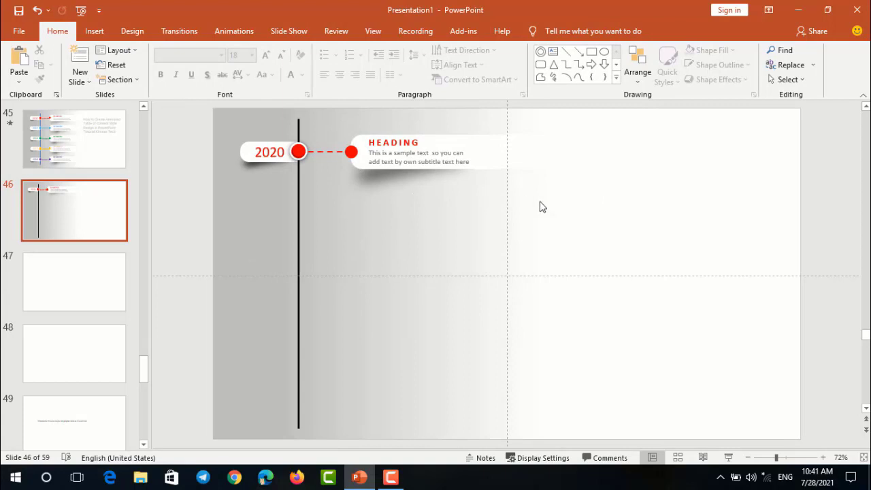
{"action": "scroll", "coordinate": [542, 206], "scroll_direction": "down", "scroll_amount": 2}
- Copy the 2020/HEADING row below itself and repeat until five rows are stacked
{"action": "left_click_drag", "start_coordinate": [285, 137], "coordinate": [555, 252]}
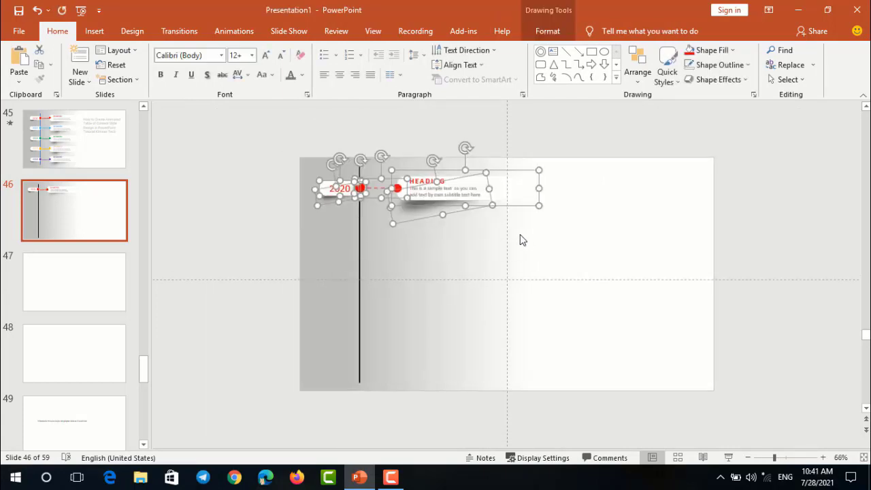
{"action": "scroll", "coordinate": [519, 239], "scroll_direction": "up", "scroll_amount": 2}
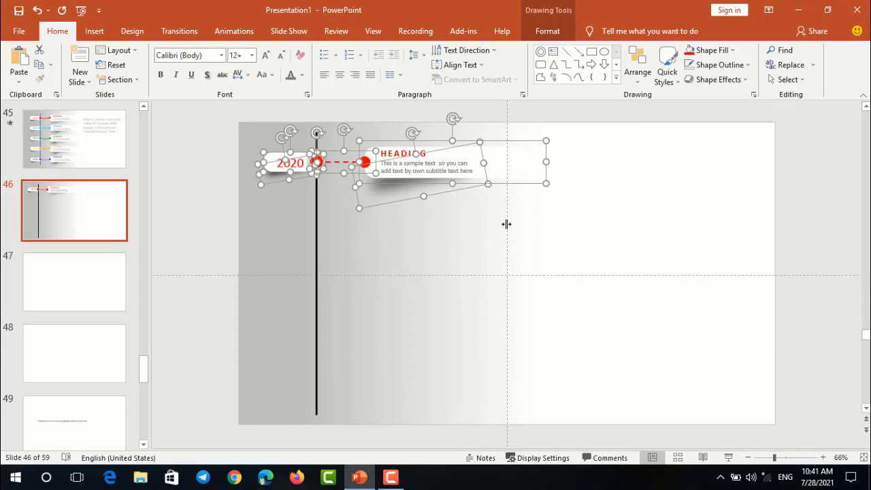
{"action": "left_click_drag", "start_coordinate": [464, 173], "coordinate": [494, 224]}
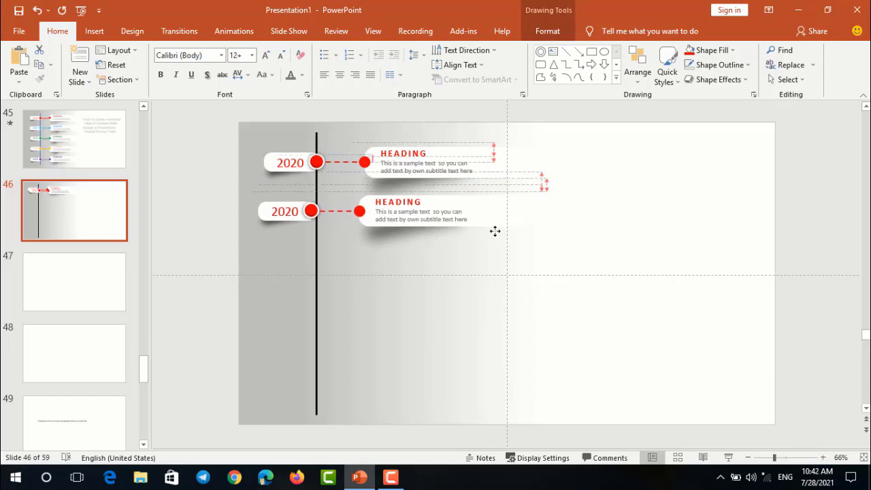
{"action": "left_click_drag", "start_coordinate": [494, 225], "coordinate": [496, 235]}
{"action": "key", "text": "ctrl+d"}
{"action": "key", "text": "ctrl+d"}
{"action": "key", "text": "ctrl+d"}
{"action": "left_click", "coordinate": [591, 341]}
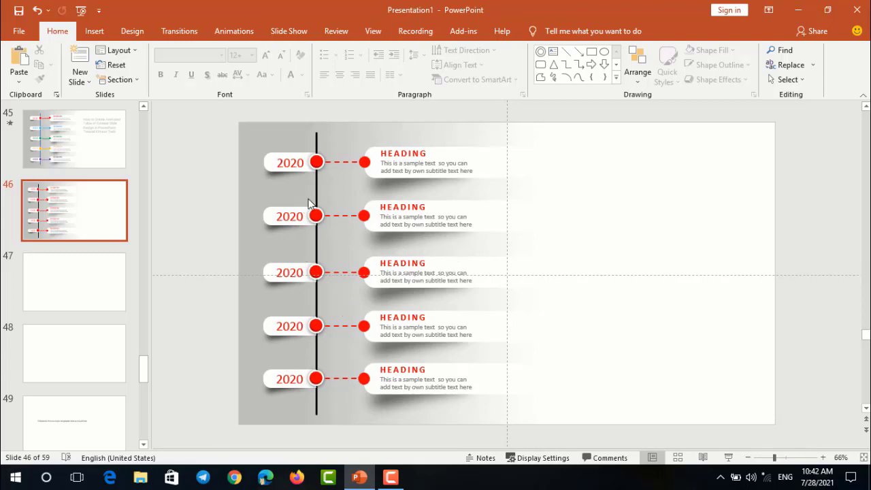
- Delete the black vertical timeline line
{"action": "scroll", "coordinate": [316, 195], "scroll_direction": "up", "scroll_amount": 1, "text": "ctrl"}
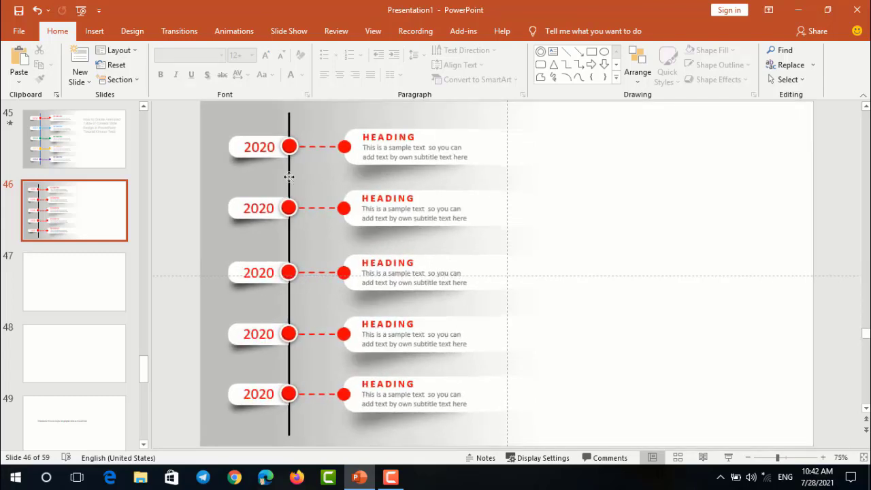
{"action": "left_click", "coordinate": [290, 177]}
{"action": "left_click_drag", "start_coordinate": [289, 178], "coordinate": [228, 180]}
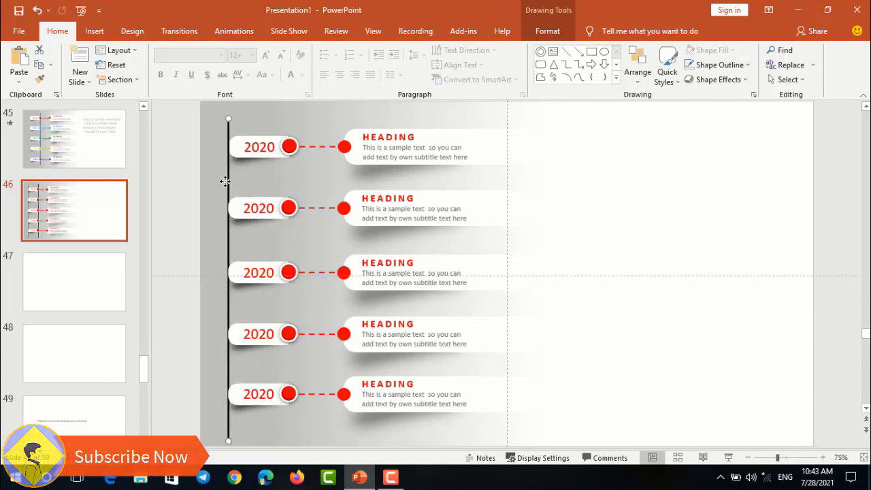
{"action": "key", "text": "Delete"}
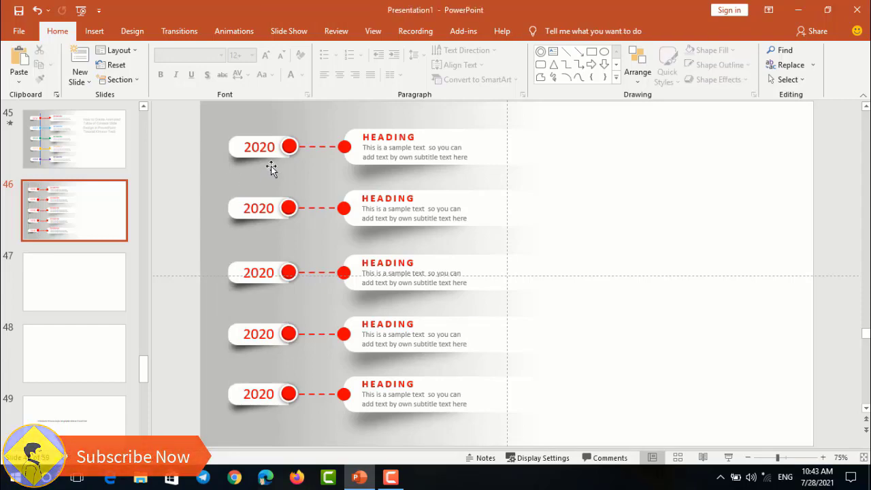
{"action": "scroll", "coordinate": [271, 166], "scroll_direction": "up", "scroll_amount": 5}
{"action": "scroll", "coordinate": [271, 166], "scroll_direction": "down", "scroll_amount": 5}
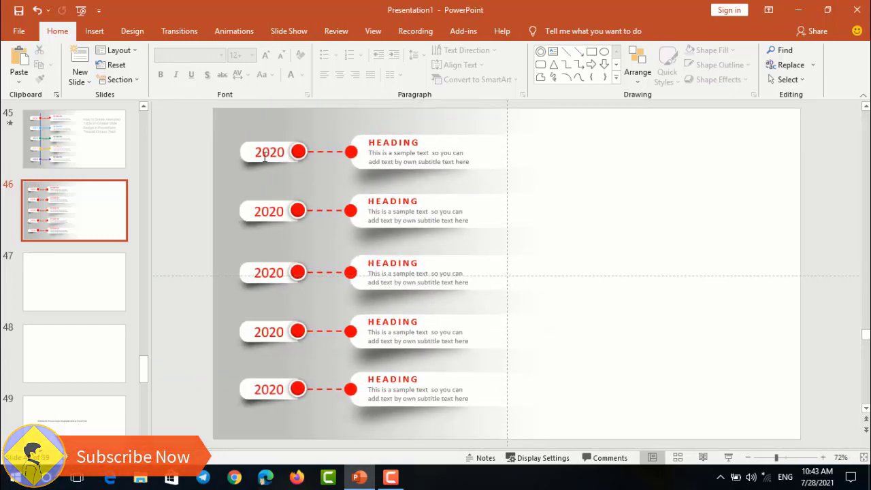
- Recolour the second row's circle, end dot and dashed connector green
{"action": "left_click", "coordinate": [267, 208]}
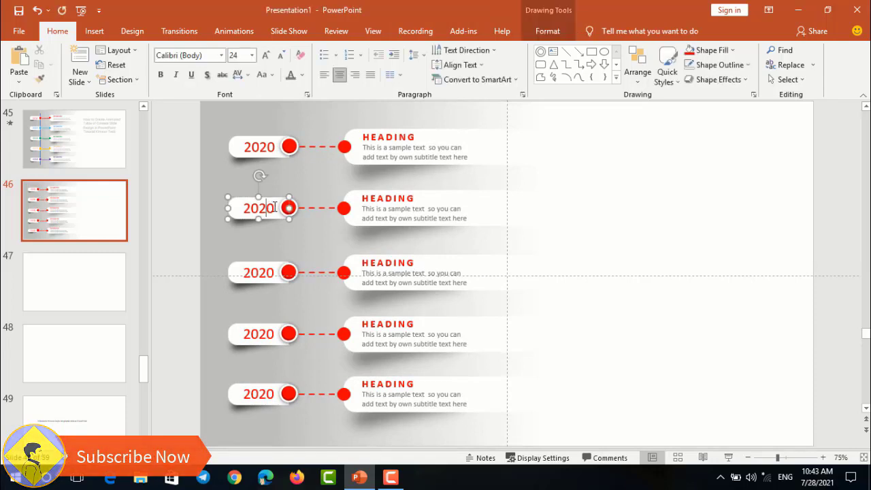
{"action": "left_click", "coordinate": [345, 211]}
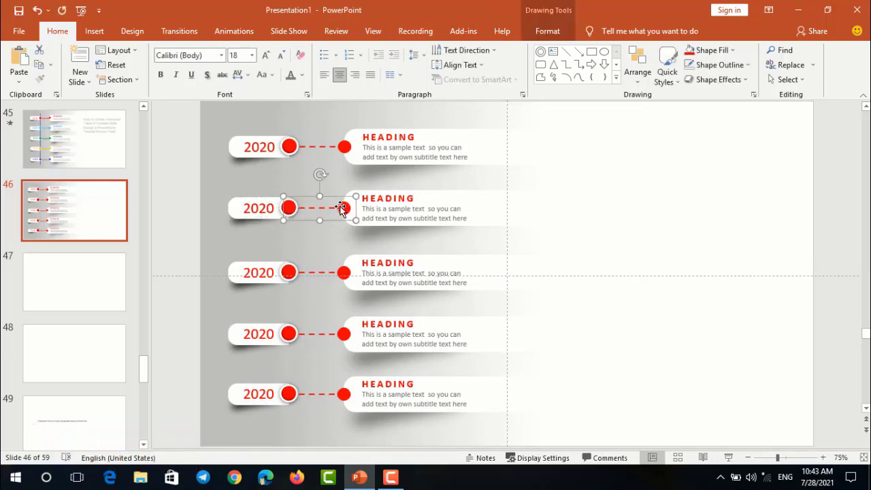
{"action": "left_click", "coordinate": [291, 206]}
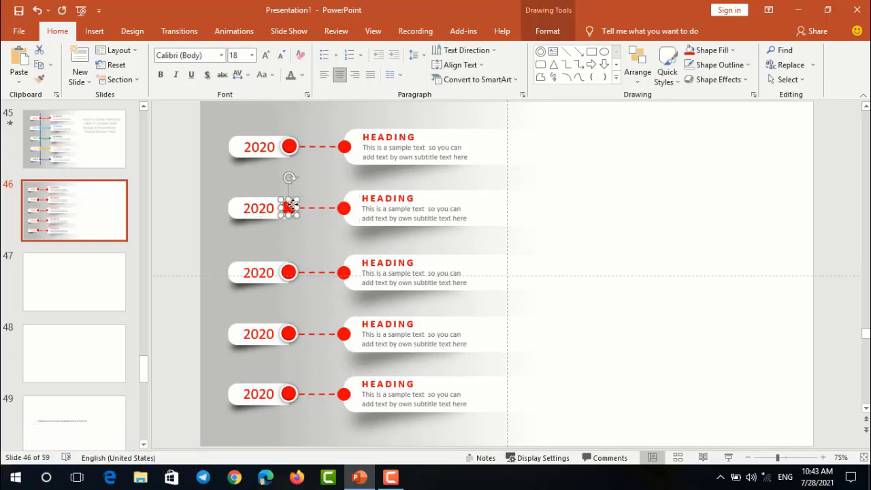
{"action": "left_click", "coordinate": [545, 31]}
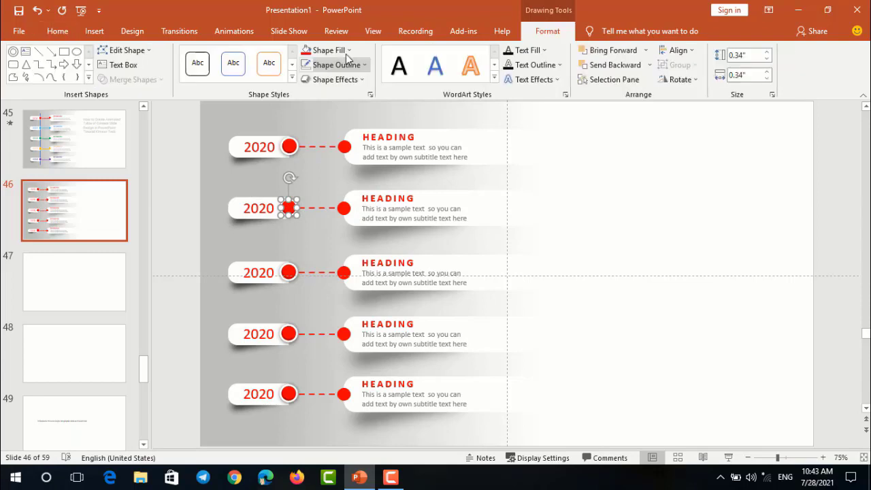
{"action": "left_click", "coordinate": [327, 50]}
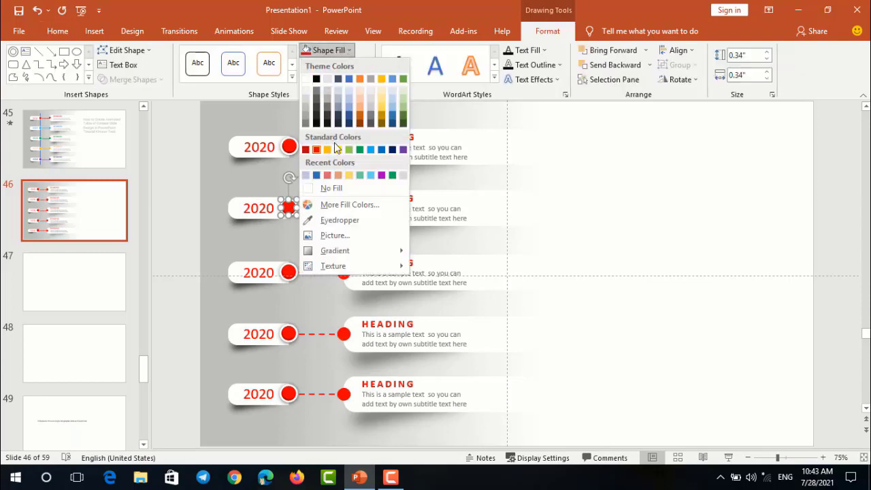
{"action": "left_click", "coordinate": [359, 149]}
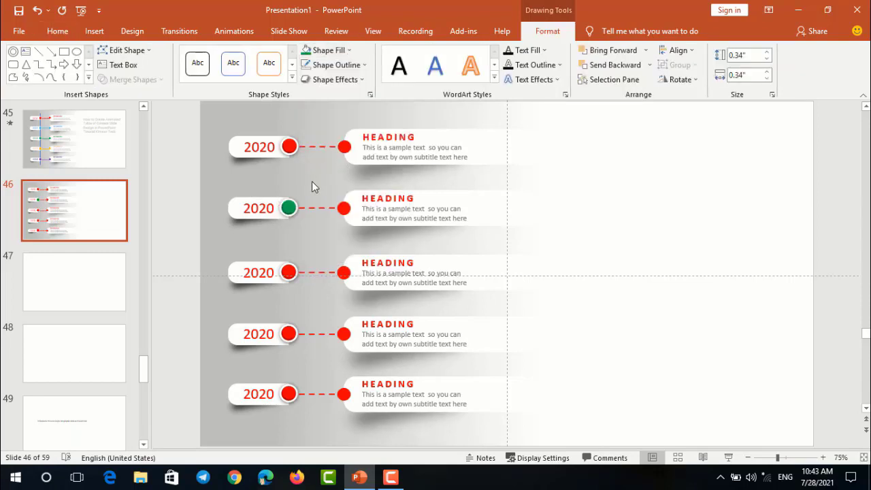
{"action": "left_click", "coordinate": [344, 208], "text": "shift"}
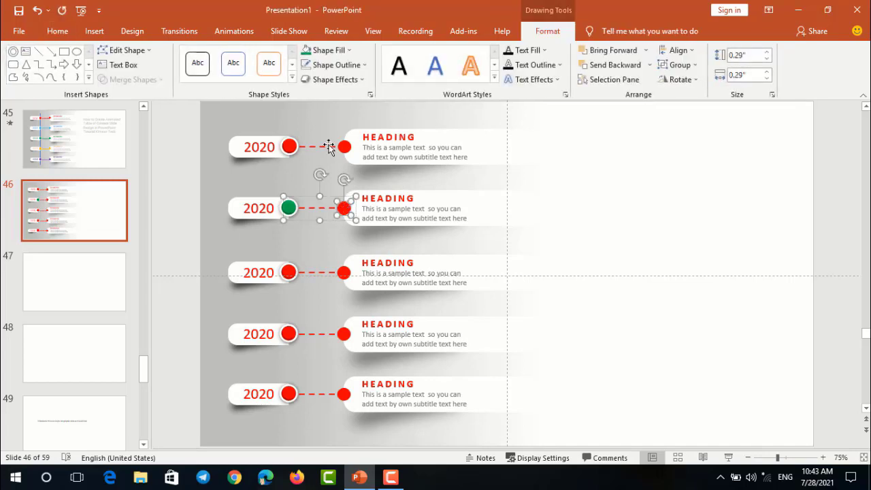
{"action": "left_click", "coordinate": [320, 53]}
{"action": "left_click", "coordinate": [322, 211]}
{"action": "left_click", "coordinate": [334, 65]}
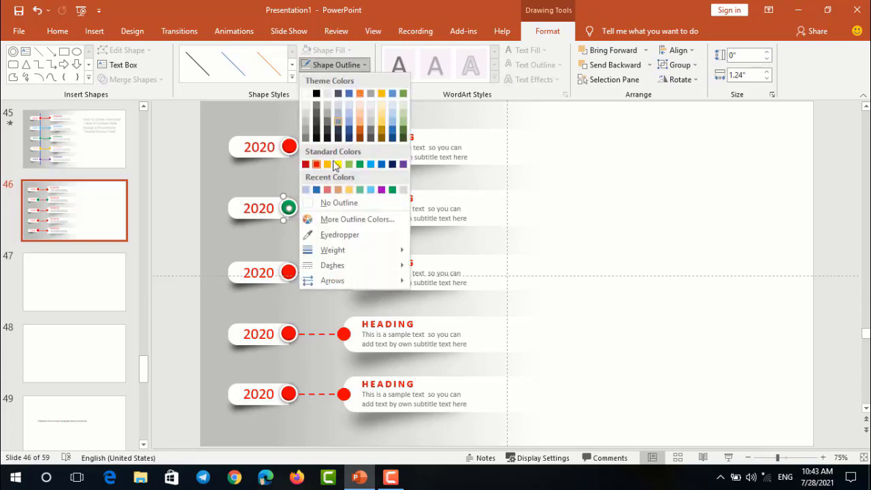
{"action": "left_click", "coordinate": [360, 164]}
{"action": "left_click", "coordinate": [243, 182]}
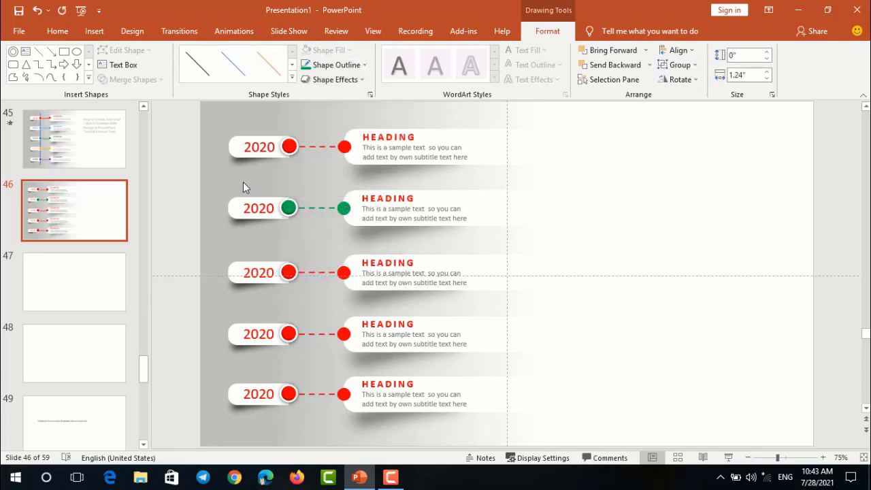
- Recolour the third row's circle, end dot and dashed connector orange
{"action": "left_click", "coordinate": [289, 269]}
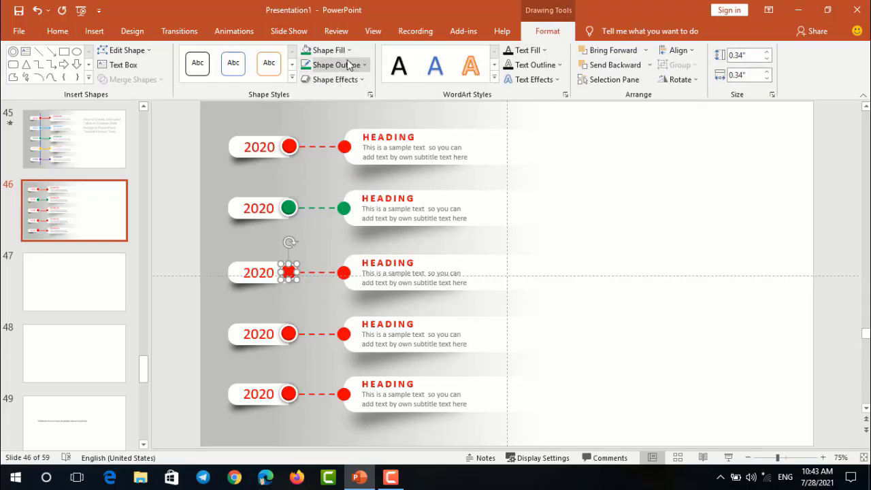
{"action": "left_click", "coordinate": [327, 49]}
{"action": "left_click", "coordinate": [327, 149]}
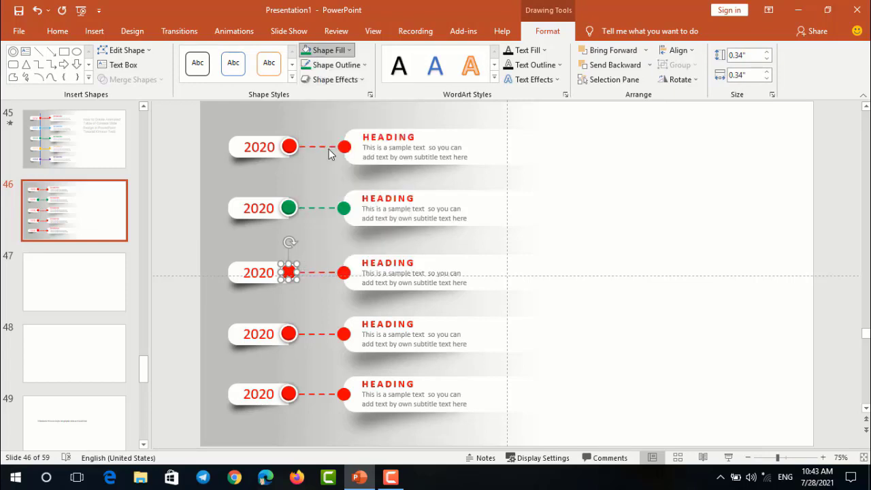
{"action": "left_click", "coordinate": [325, 271]}
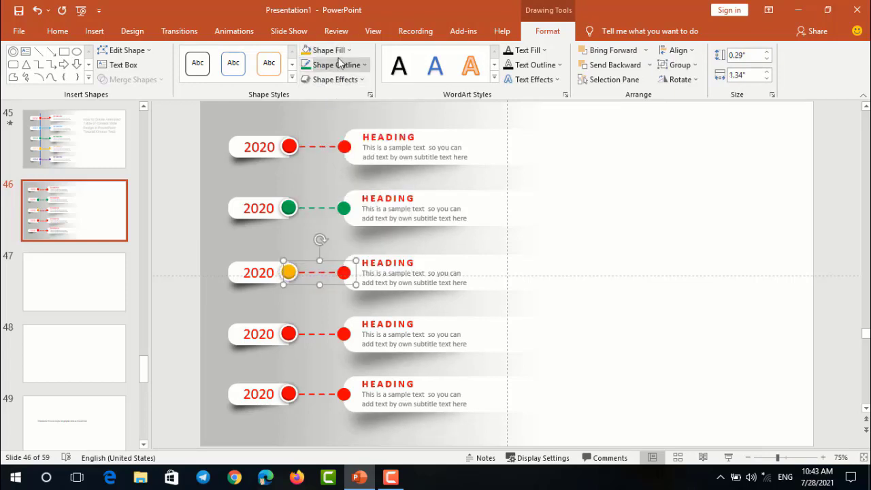
{"action": "left_click", "coordinate": [306, 50]}
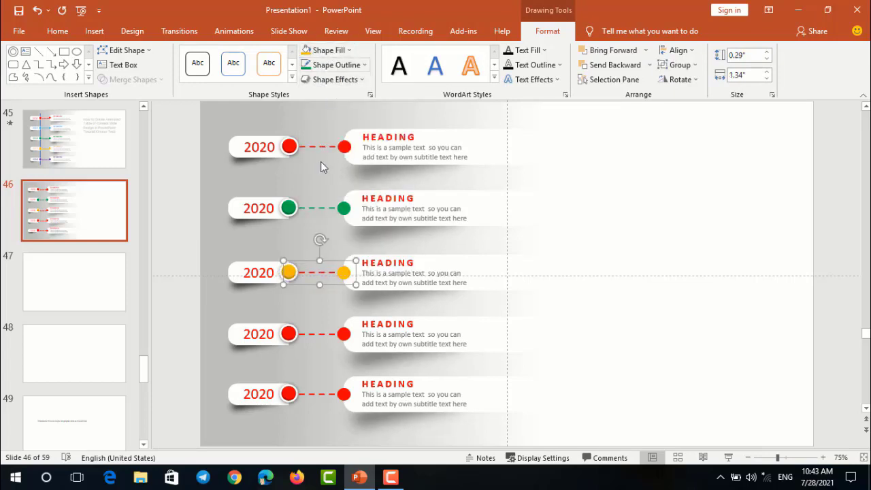
{"action": "left_click", "coordinate": [328, 272]}
{"action": "left_click", "coordinate": [365, 66]}
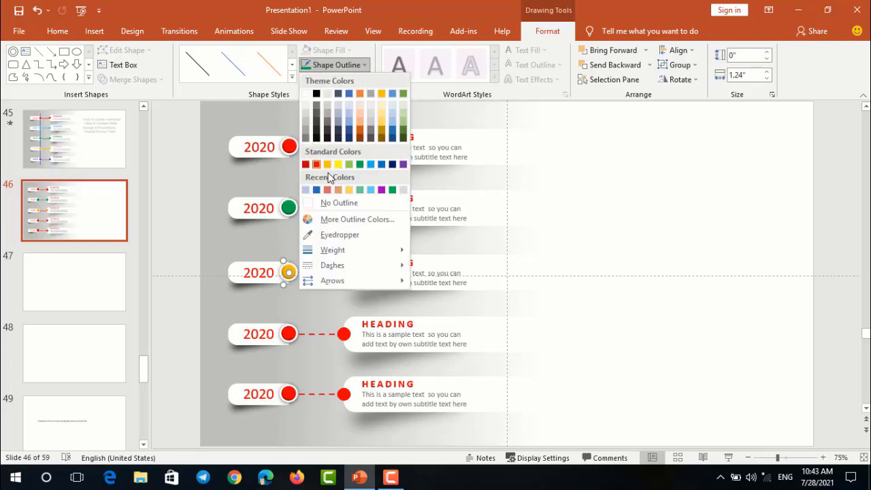
{"action": "left_click", "coordinate": [326, 165]}
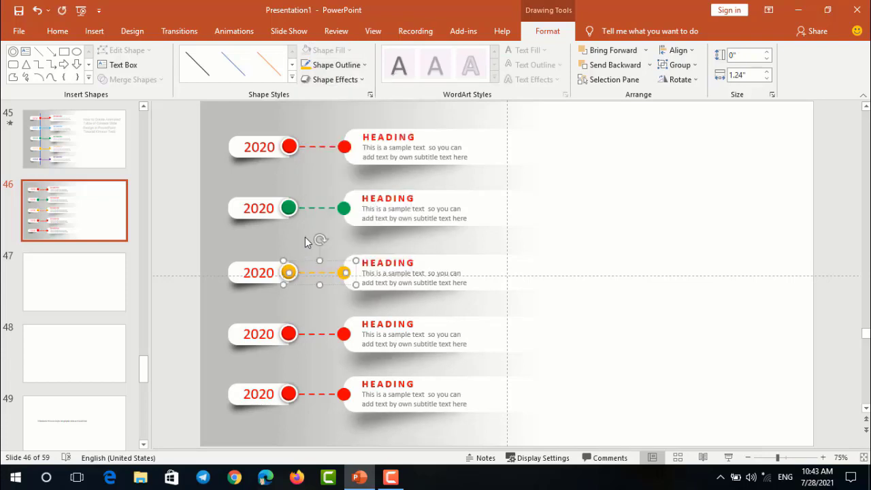
{"action": "left_click", "coordinate": [304, 303]}
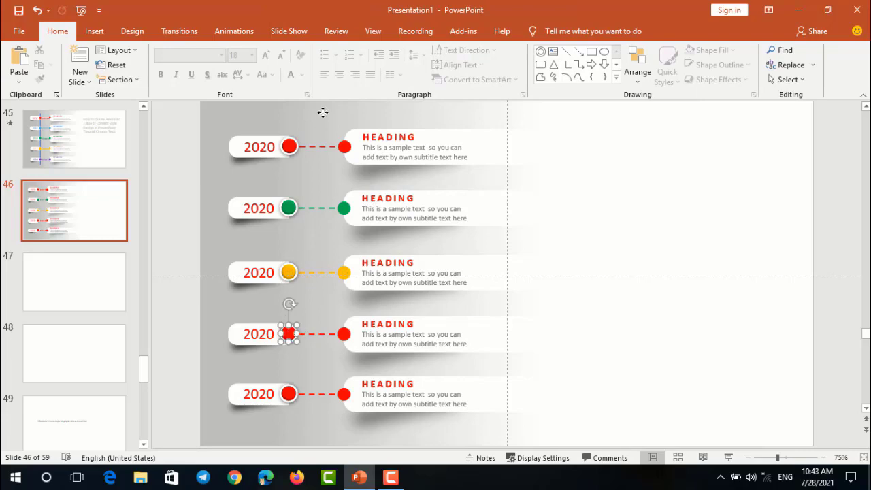
{"action": "left_click", "coordinate": [326, 49]}
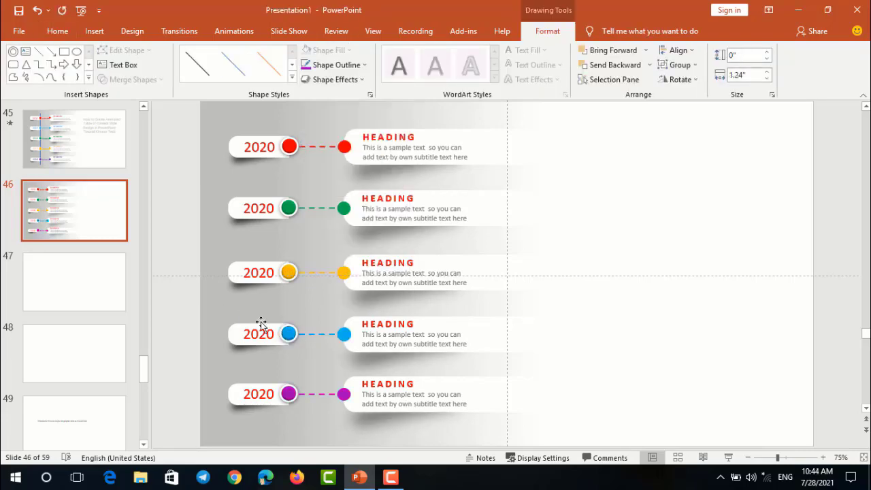
{"action": "left_click", "coordinate": [276, 176]}
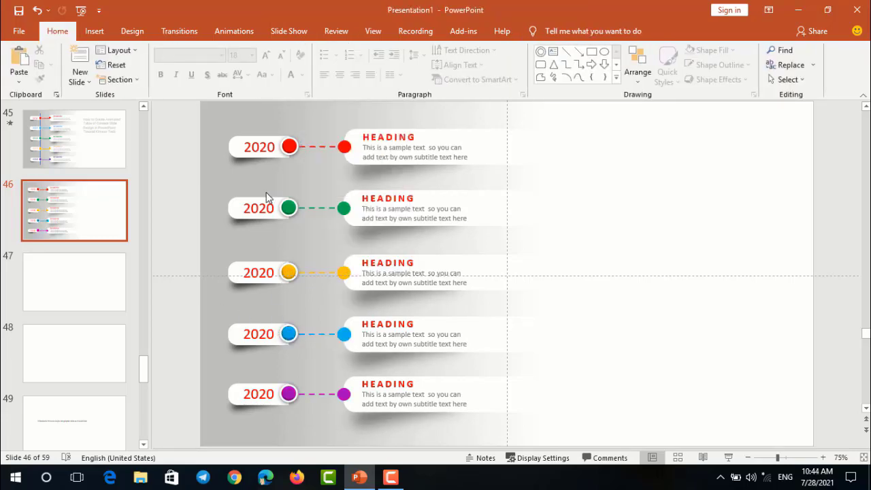
- Change the bottom pill's year from 2020 to 2016
{"action": "left_click", "coordinate": [62, 131]}
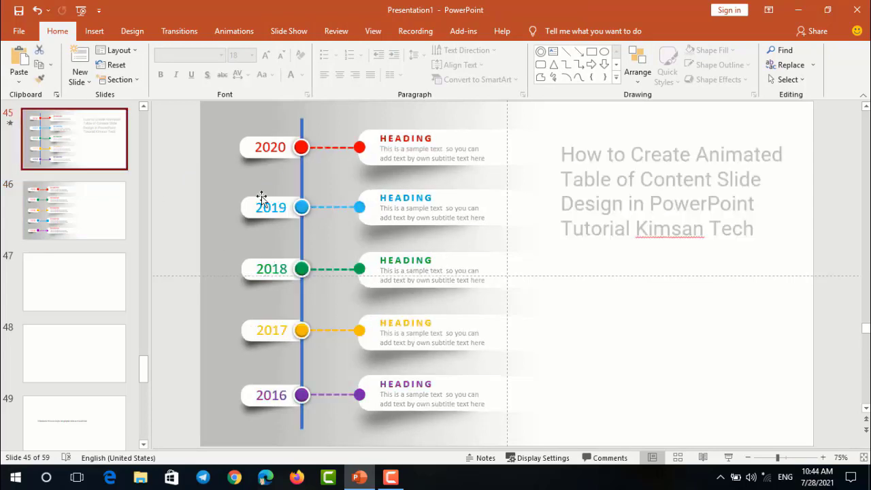
{"action": "left_click", "coordinate": [92, 227]}
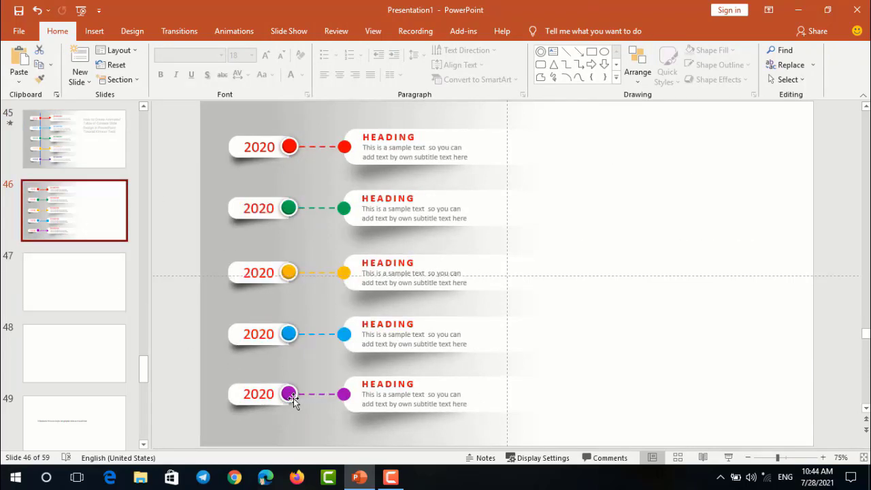
{"action": "double_click", "coordinate": [263, 394]}
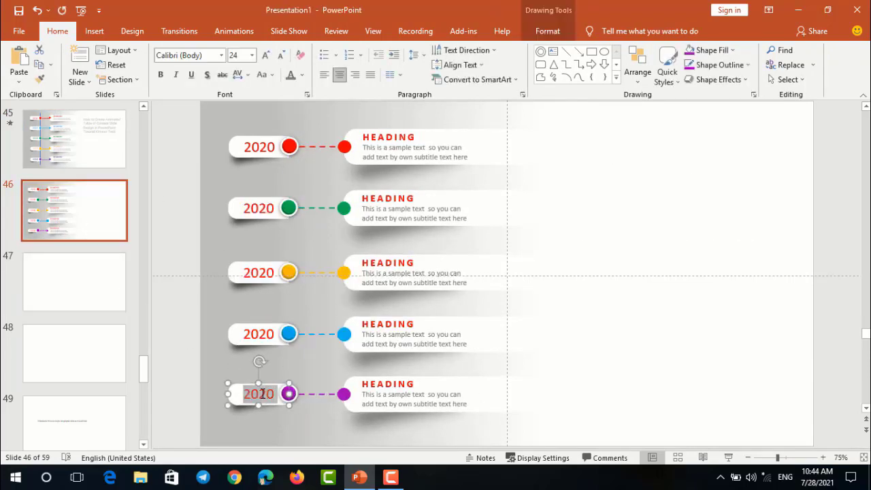
{"action": "type", "text": "201"}
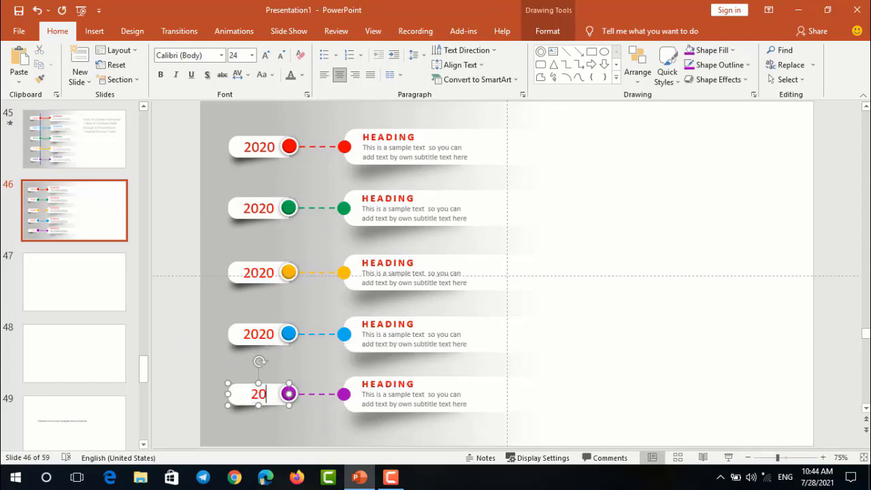
{"action": "type", "text": "6"}
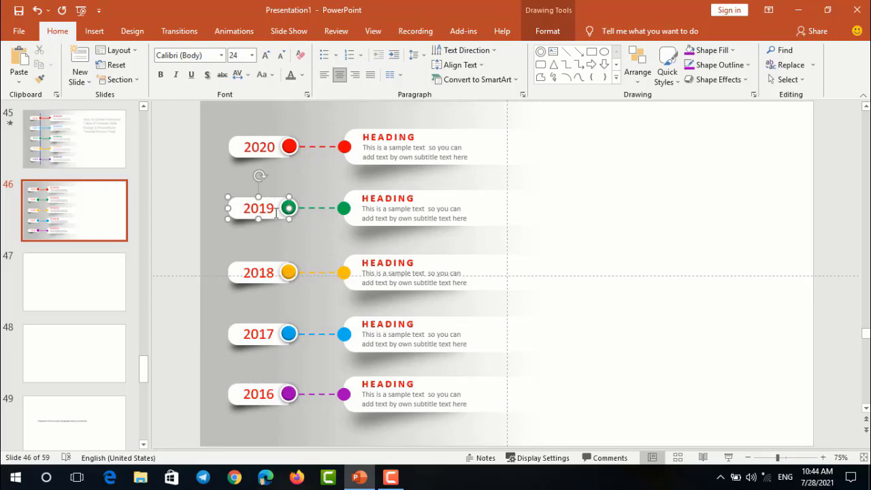
- Eyedropper the green and orange circle colours onto the 2019 and 2018 year labels
{"action": "left_click_drag", "start_coordinate": [272, 208], "coordinate": [233, 206]}
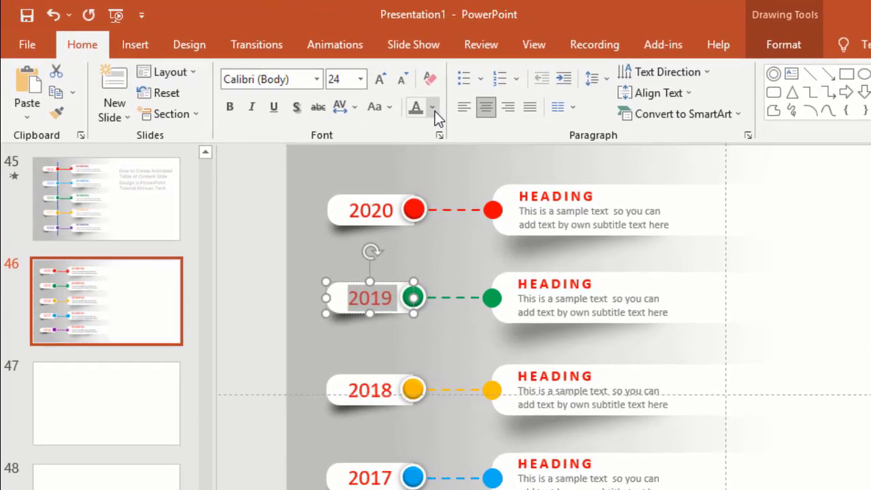
{"action": "left_click", "coordinate": [306, 76]}
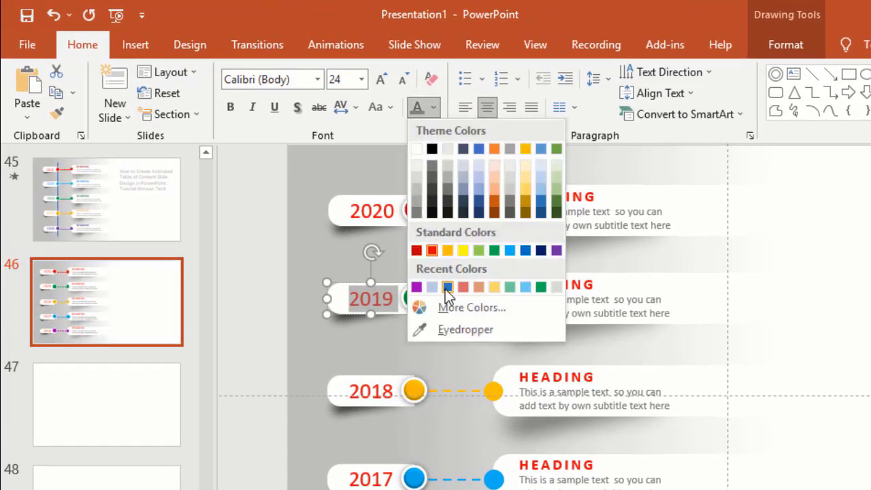
{"action": "left_click", "coordinate": [446, 328]}
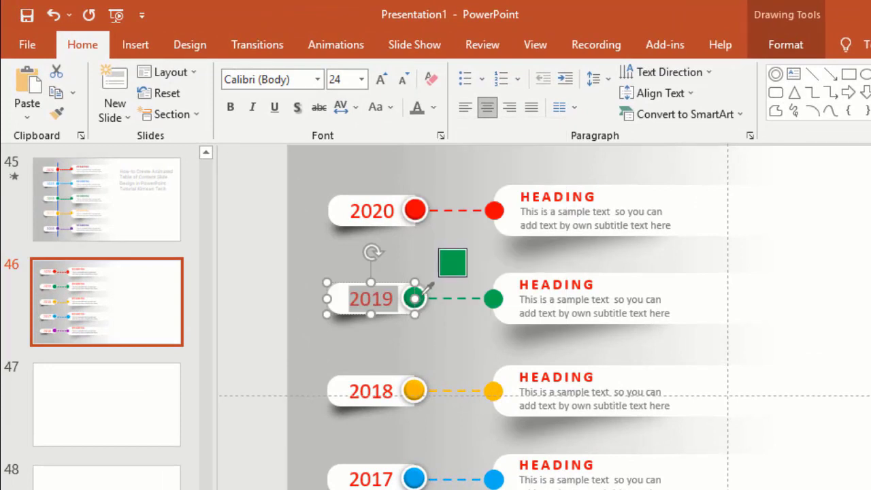
{"action": "left_click", "coordinate": [422, 294]}
{"action": "left_click", "coordinate": [394, 397]}
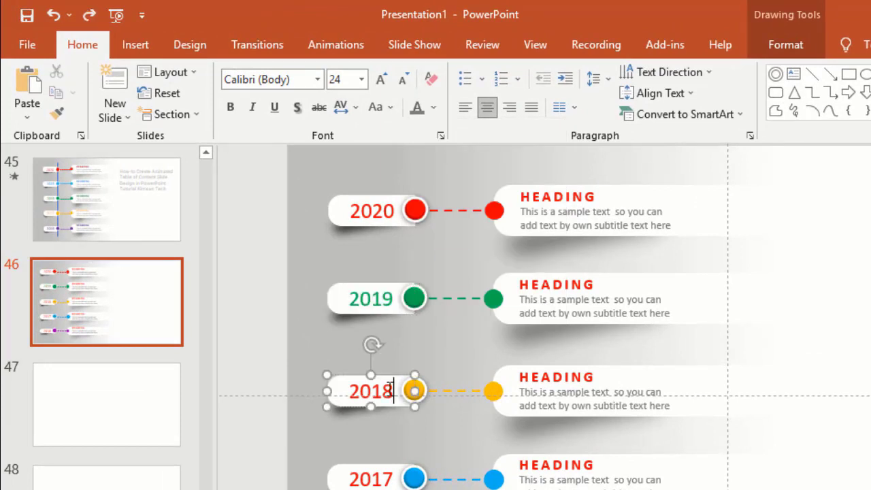
{"action": "left_click_drag", "start_coordinate": [390, 389], "coordinate": [357, 392]}
{"action": "left_click", "coordinate": [433, 108]}
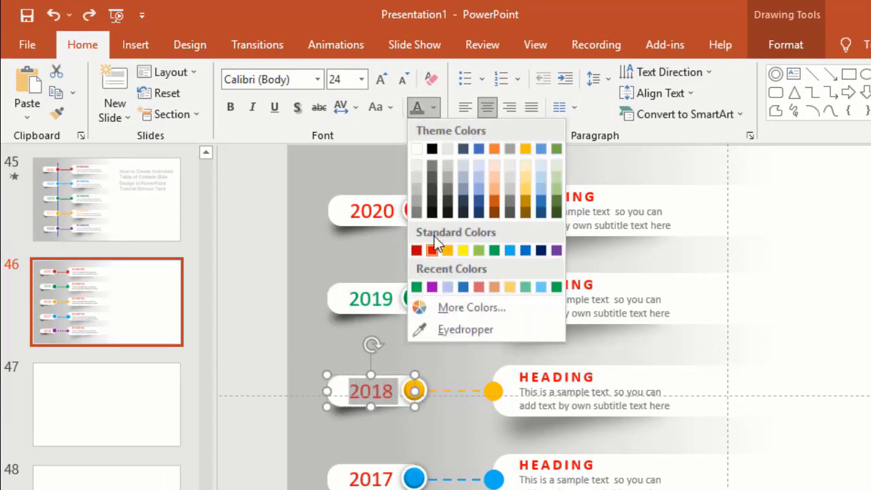
{"action": "left_click", "coordinate": [446, 328]}
{"action": "left_click", "coordinate": [417, 388]}
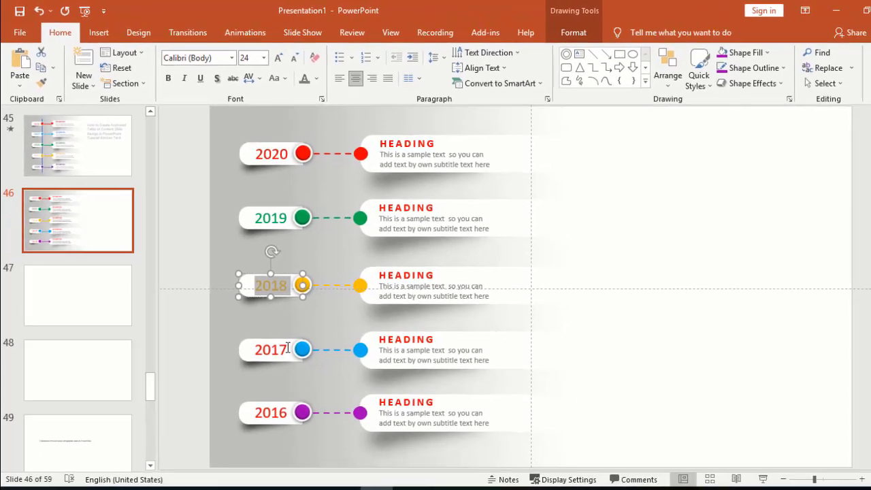
- Colour 2017 blue from its circle and recolour the HEADINGs to match their rows
{"action": "left_click", "coordinate": [362, 477]}
{"action": "left_click_drag", "start_coordinate": [253, 334], "coordinate": [243, 334]}
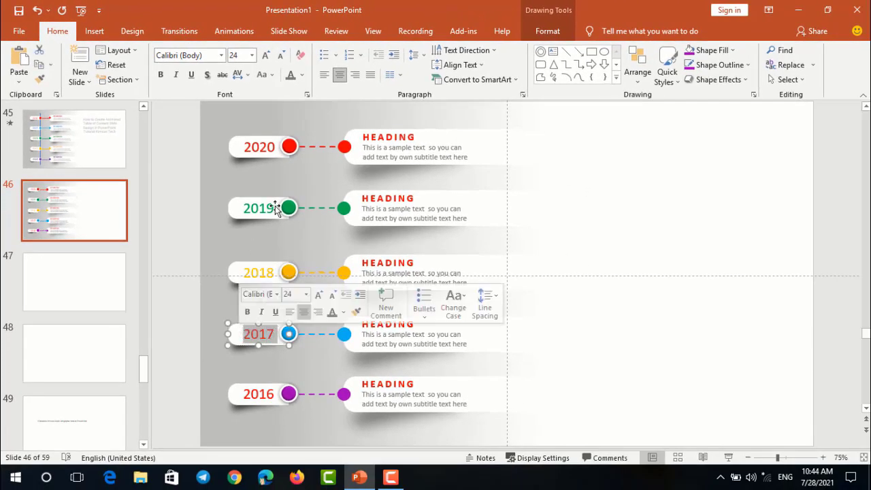
{"action": "left_click", "coordinate": [304, 78]}
{"action": "left_click", "coordinate": [321, 227]}
{"action": "left_click", "coordinate": [344, 334]}
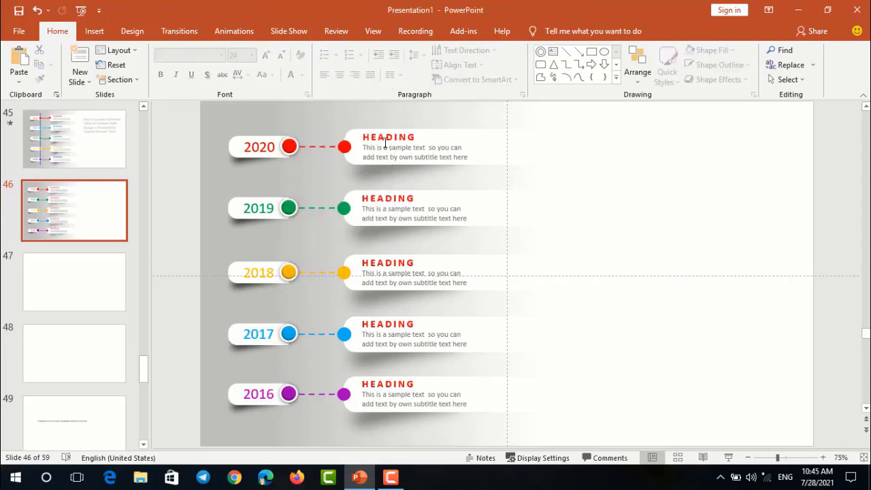
{"action": "left_click", "coordinate": [386, 138]}
{"action": "double_click", "coordinate": [409, 137]}
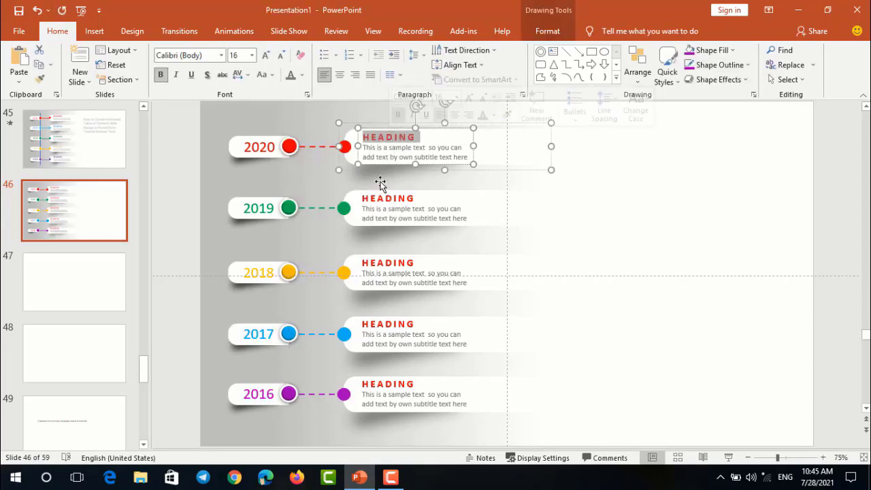
{"action": "left_click", "coordinate": [416, 200]}
{"action": "double_click", "coordinate": [368, 200]}
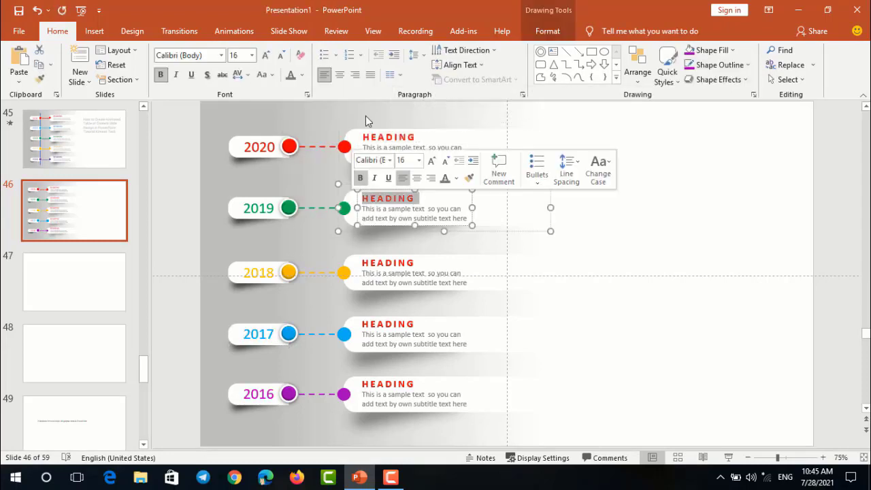
{"action": "left_click", "coordinate": [303, 75]}
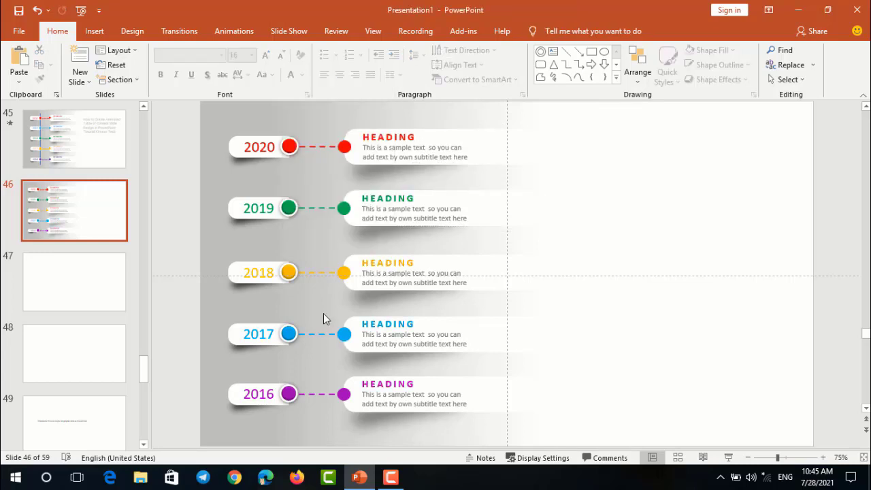
{"action": "left_click", "coordinate": [89, 150]}
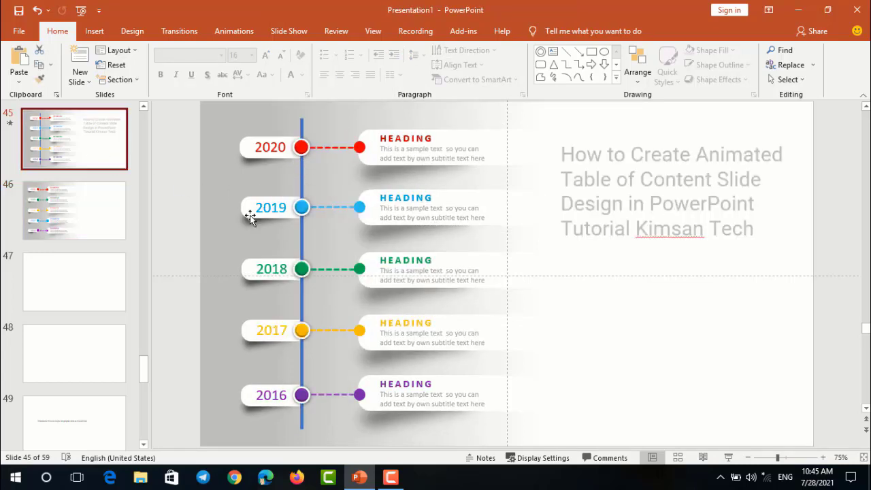
- On slide 46, draw a straight vertical line from the top edge through the red 2020 circle
{"action": "left_click", "coordinate": [56, 197]}
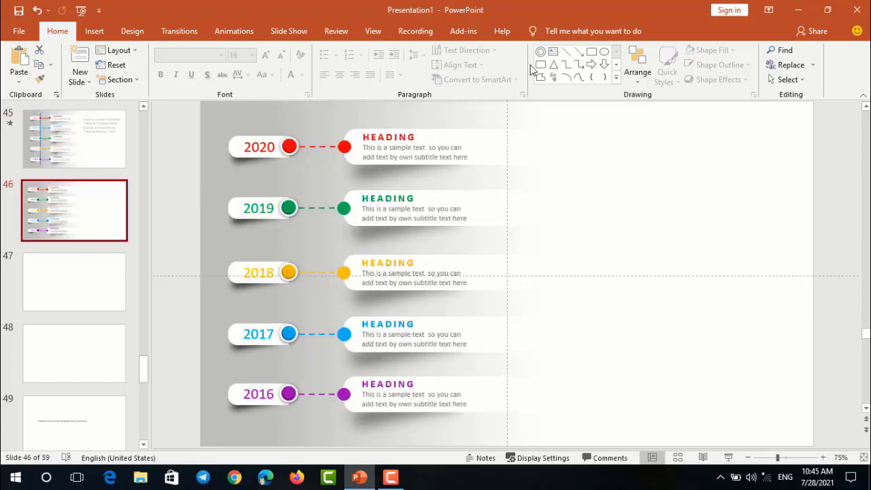
{"action": "left_click", "coordinate": [566, 51]}
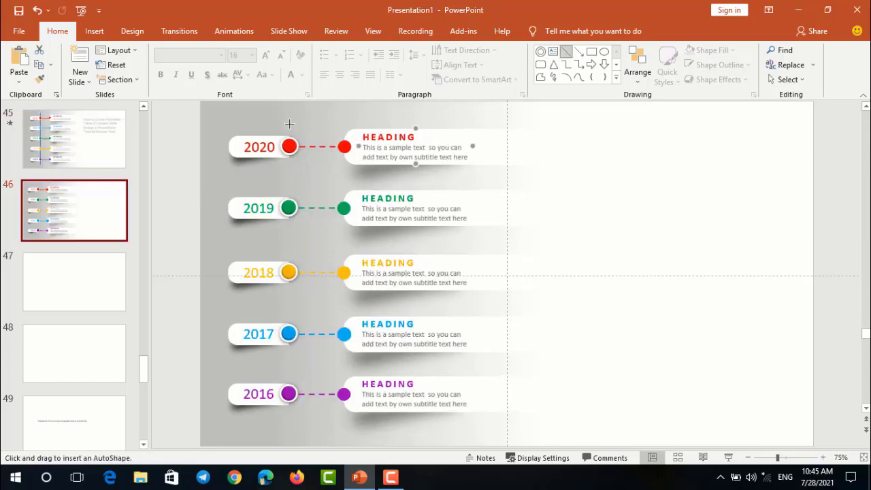
{"action": "scroll", "coordinate": [289, 124], "scroll_direction": "up", "scroll_amount": 3, "text": "ctrl"}
{"action": "scroll", "coordinate": [276, 143], "scroll_direction": "up", "scroll_amount": 2}
{"action": "scroll", "coordinate": [241, 134], "scroll_direction": "up", "scroll_amount": 1}
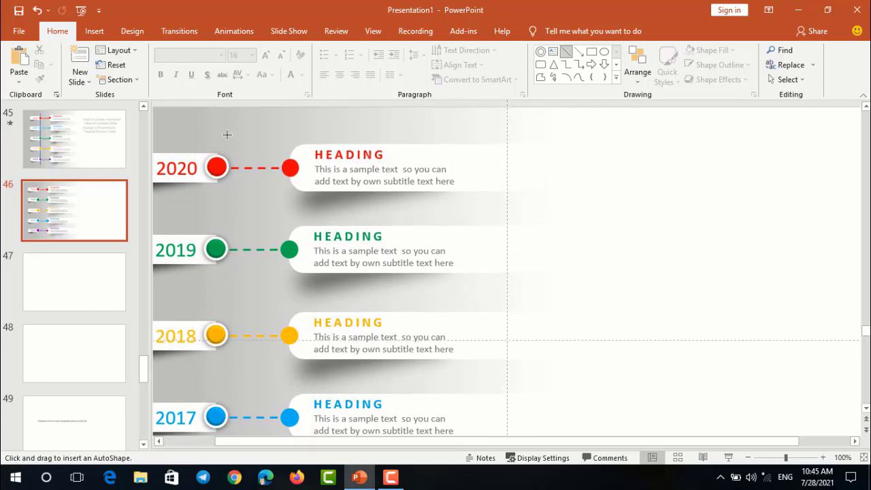
{"action": "scroll", "coordinate": [301, 111], "scroll_direction": "down", "scroll_amount": 3}
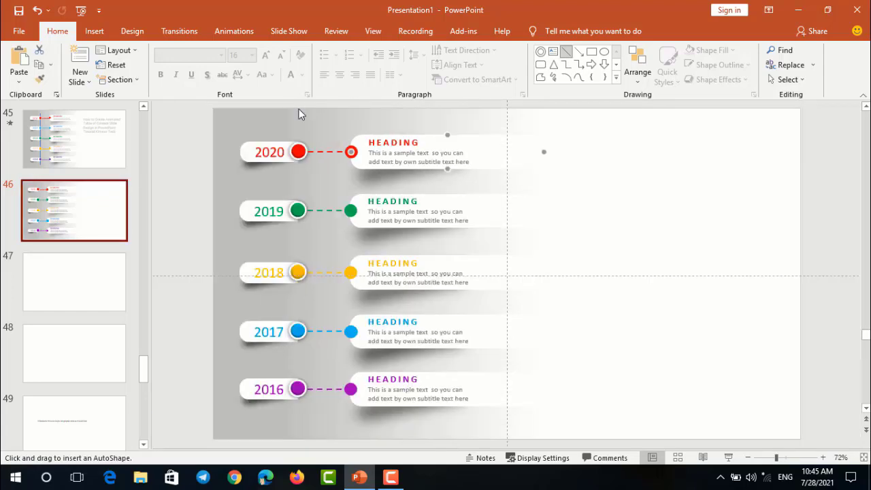
{"action": "left_click_drag", "start_coordinate": [298, 110], "coordinate": [298, 133]}
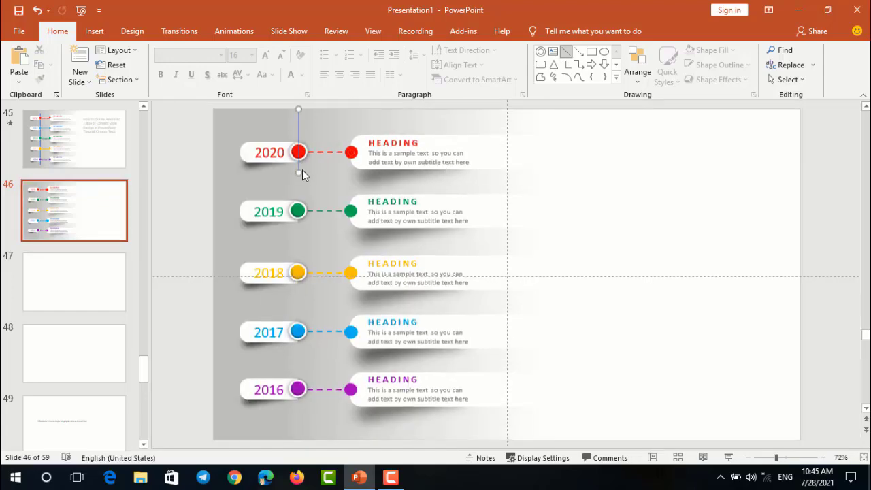
{"action": "left_click_drag", "start_coordinate": [302, 173], "coordinate": [302, 170]}
{"action": "scroll", "coordinate": [287, 134], "scroll_direction": "up", "scroll_amount": 2, "text": "ctrl"}
{"action": "scroll", "coordinate": [287, 135], "scroll_direction": "up", "scroll_amount": 2, "text": "ctrl"}
{"action": "scroll", "coordinate": [288, 134], "scroll_direction": "up", "scroll_amount": 3, "text": "ctrl"}
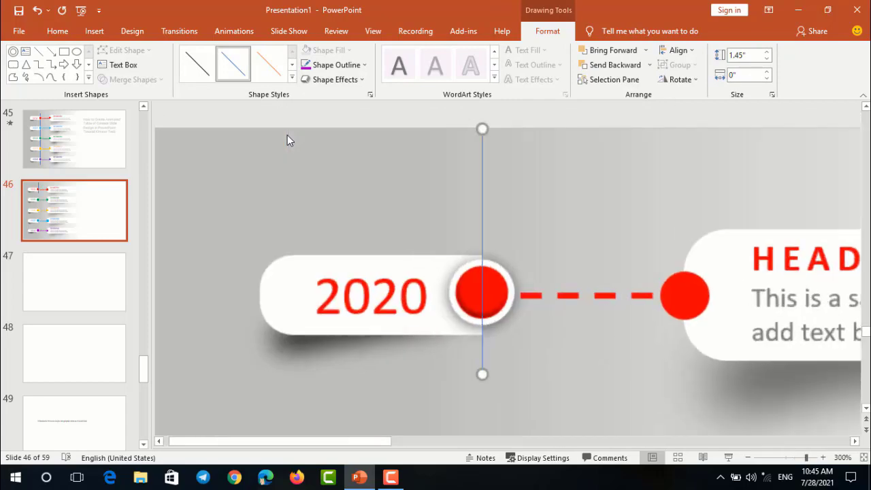
{"action": "scroll", "coordinate": [430, 159], "scroll_direction": "down", "scroll_amount": 2, "text": "ctrl"}
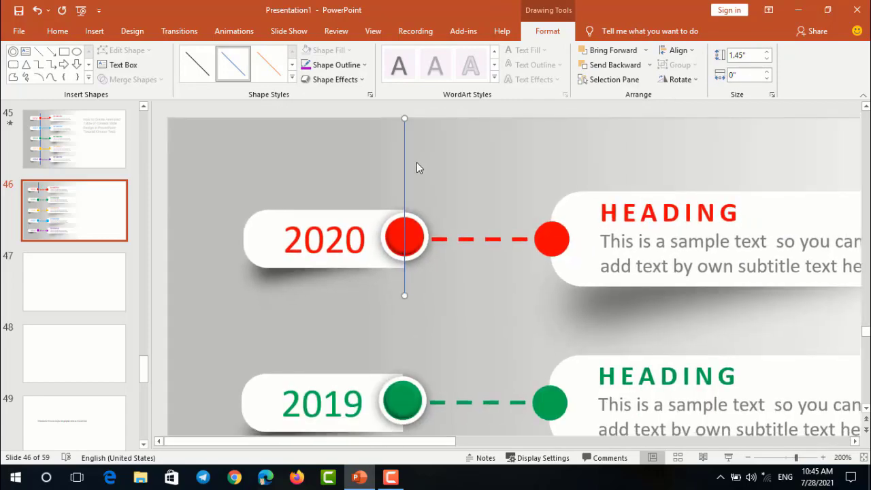
- Give the vertical line a thick black style with a 4½ pt weight
{"action": "left_click", "coordinate": [293, 79]}
{"action": "left_click", "coordinate": [197, 130]}
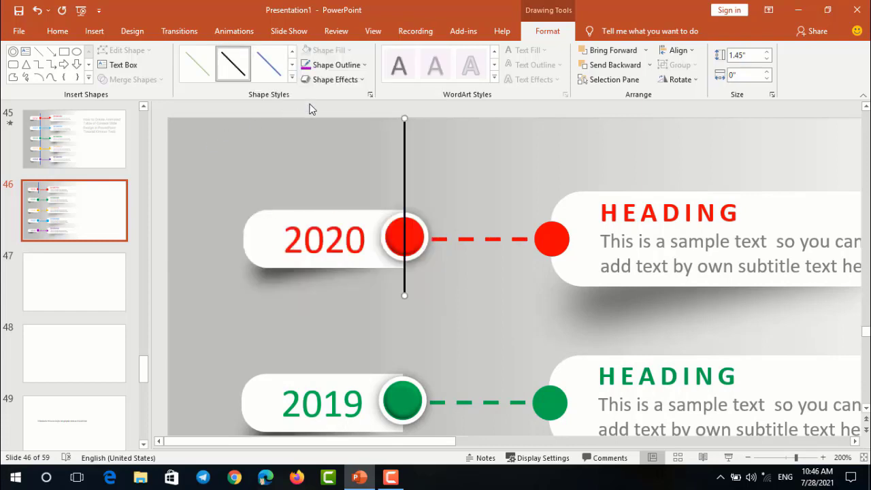
{"action": "left_click", "coordinate": [364, 65]}
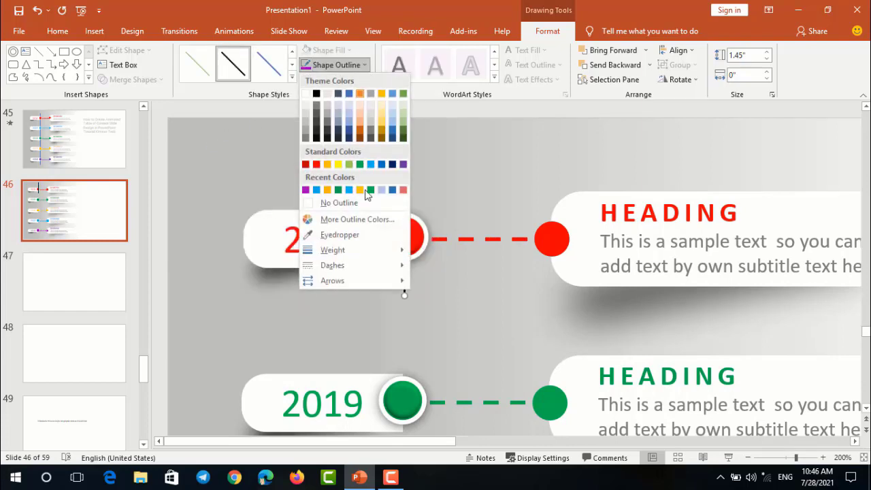
{"action": "mouse_move", "coordinate": [399, 251]}
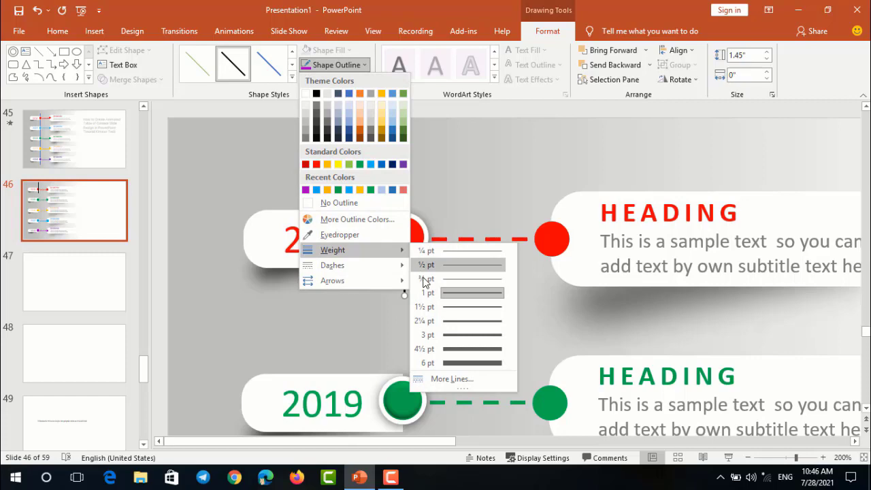
{"action": "left_click", "coordinate": [455, 349]}
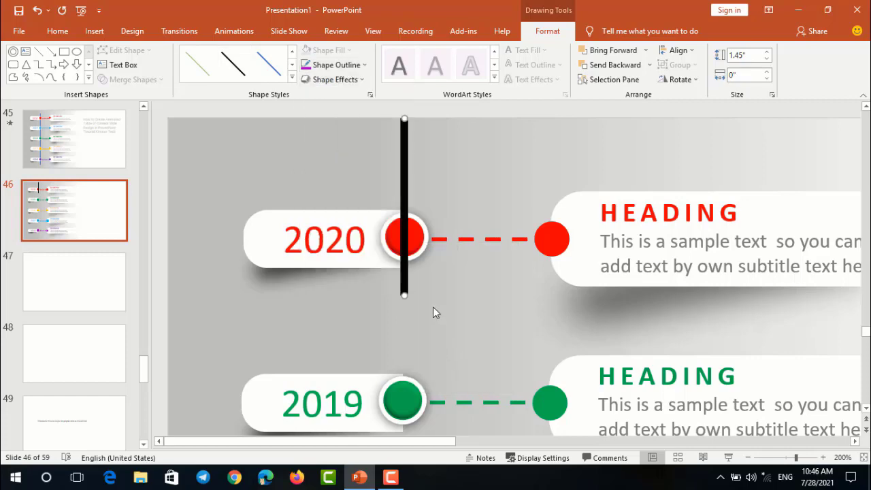
{"action": "scroll", "coordinate": [433, 312], "scroll_direction": "down", "scroll_amount": 5}
{"action": "scroll", "coordinate": [438, 275], "scroll_direction": "up", "scroll_amount": 5}
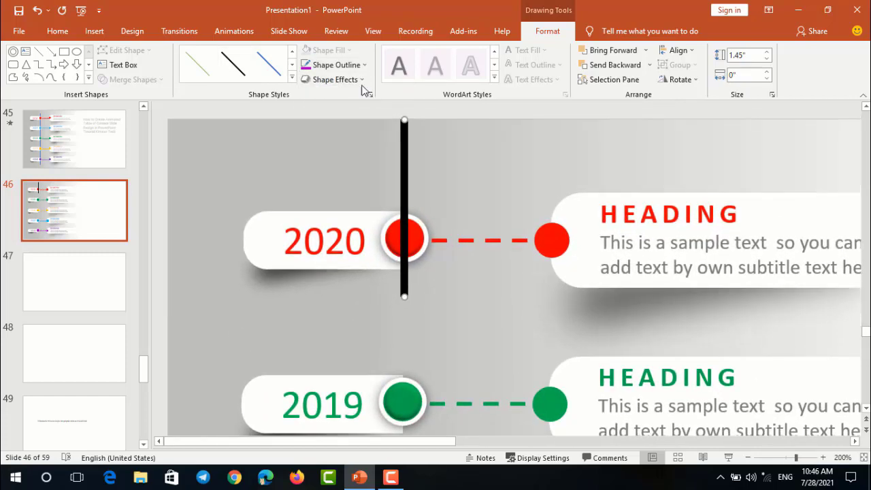
- Recolor the vertical line's outline dark blue, then deselect it to check
{"action": "left_click", "coordinate": [337, 65]}
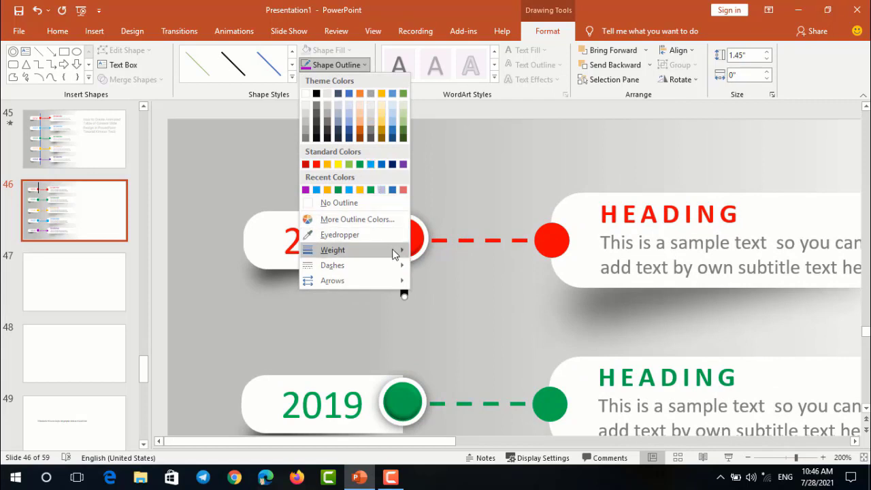
{"action": "mouse_move", "coordinate": [395, 250]}
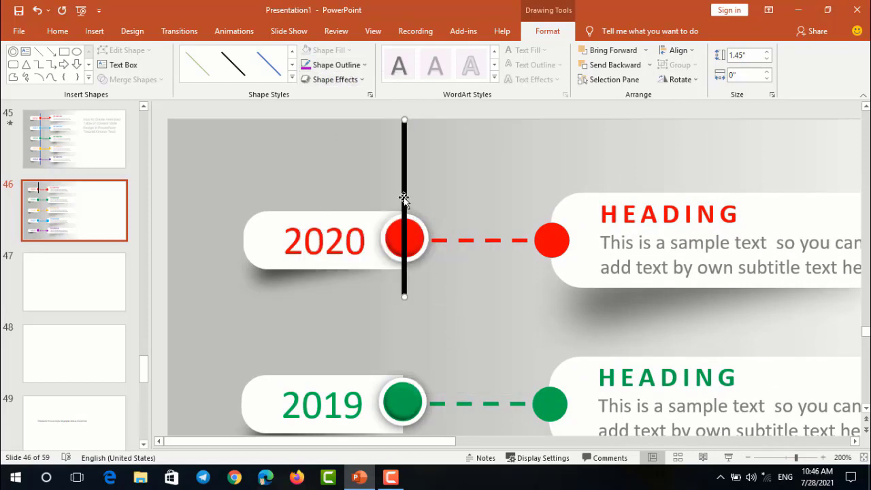
{"action": "left_click_drag", "start_coordinate": [404, 198], "coordinate": [405, 194]}
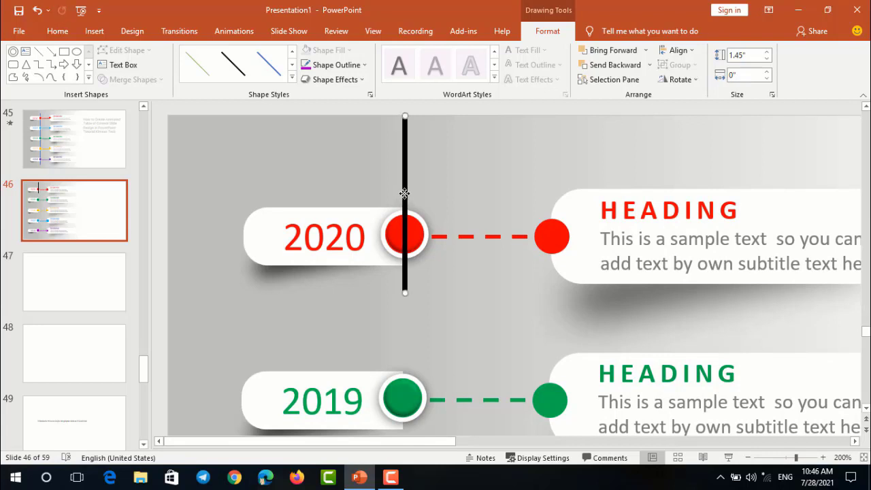
{"action": "left_click", "coordinate": [361, 65]}
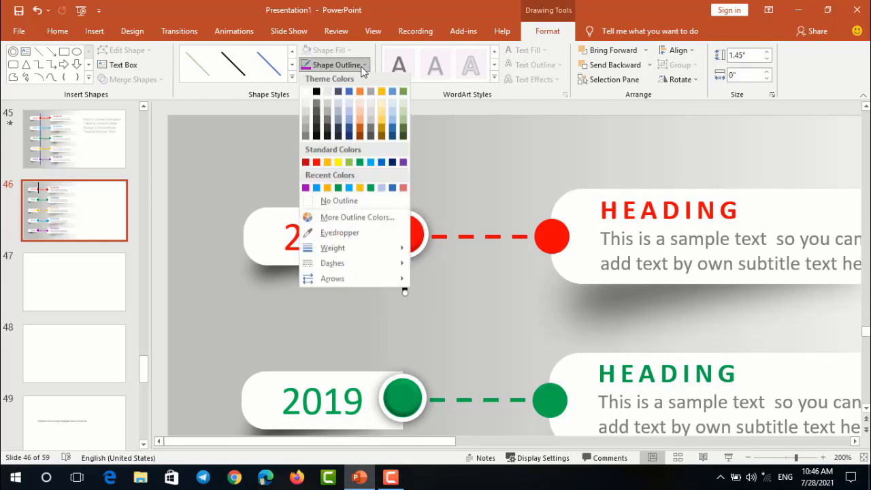
{"action": "left_click", "coordinate": [393, 138]}
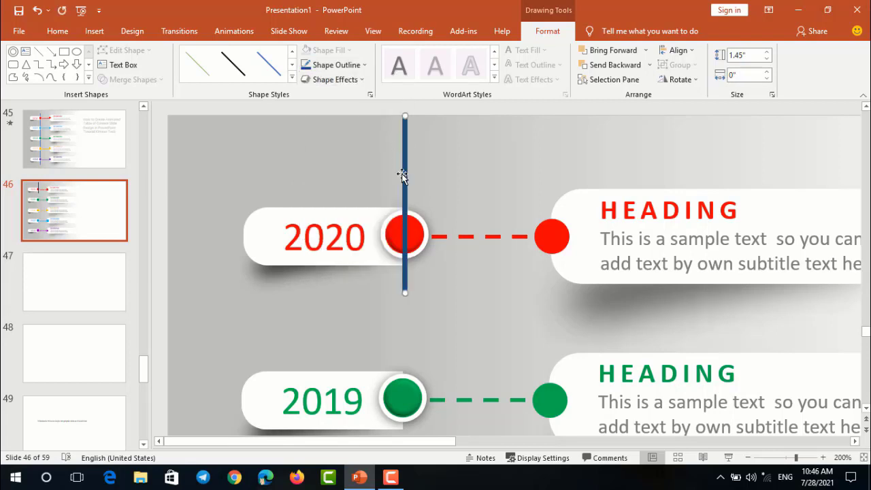
{"action": "left_click", "coordinate": [381, 170]}
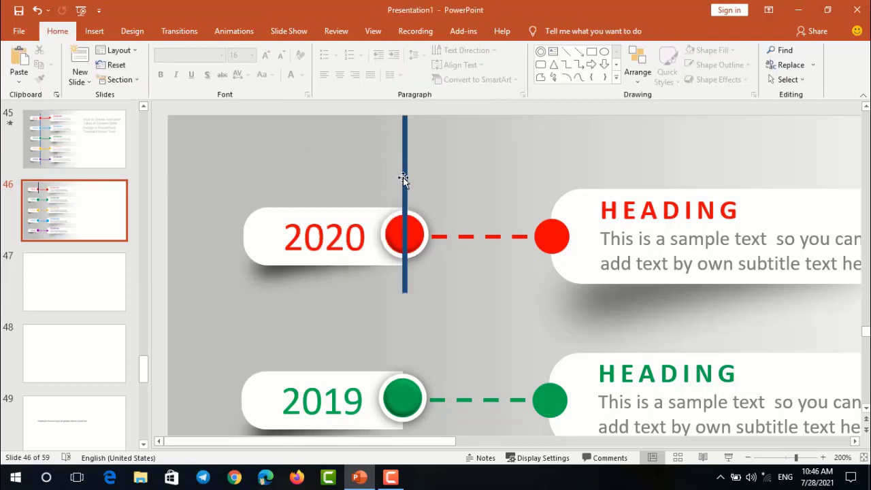
- Bring the red 2020 circle in front of the blue line
{"action": "left_click", "coordinate": [415, 235]}
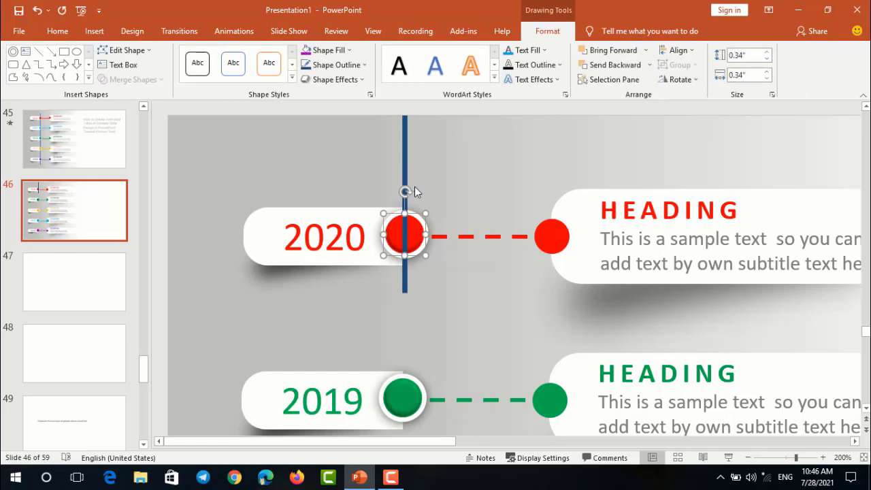
{"action": "left_click", "coordinate": [650, 65]}
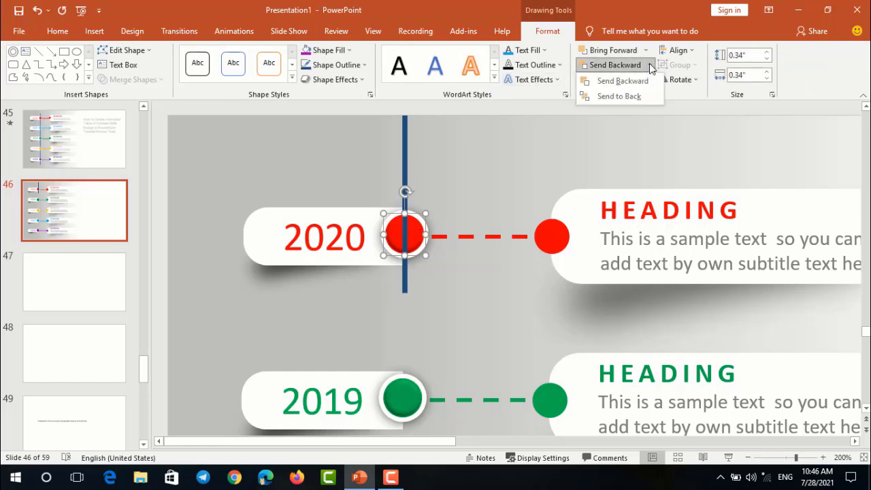
{"action": "left_click", "coordinate": [646, 50]}
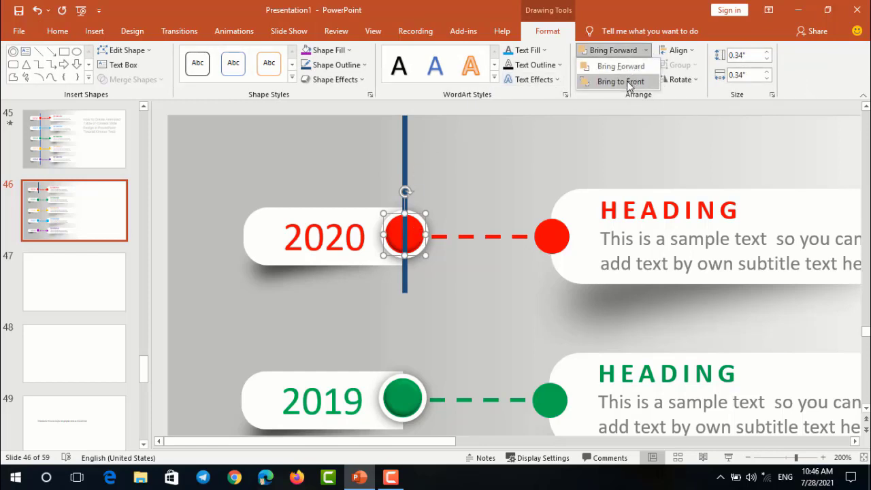
{"action": "left_click", "coordinate": [621, 82]}
- Shorten the blue line to end at the red circle, then duplicate it to link 2020 and 2019
{"action": "left_click", "coordinate": [405, 166]}
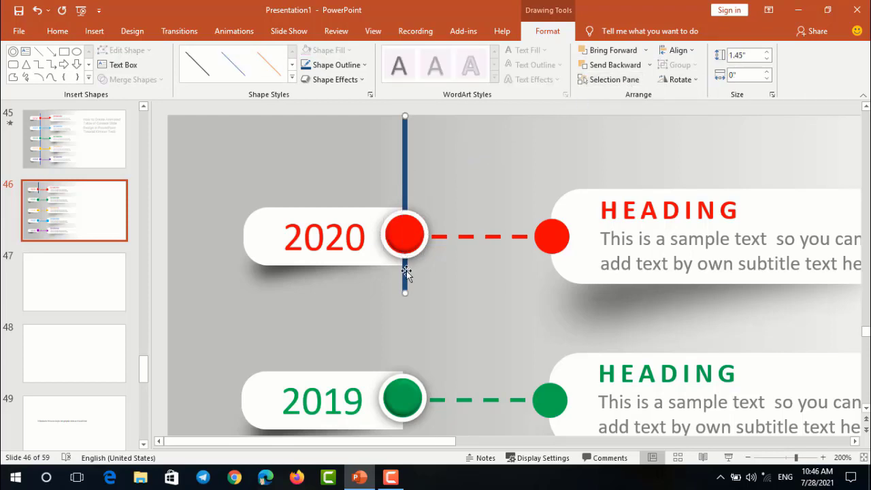
{"action": "left_click_drag", "start_coordinate": [405, 291], "coordinate": [405, 265]}
{"action": "scroll", "coordinate": [315, 145], "scroll_direction": "down", "scroll_amount": 5}
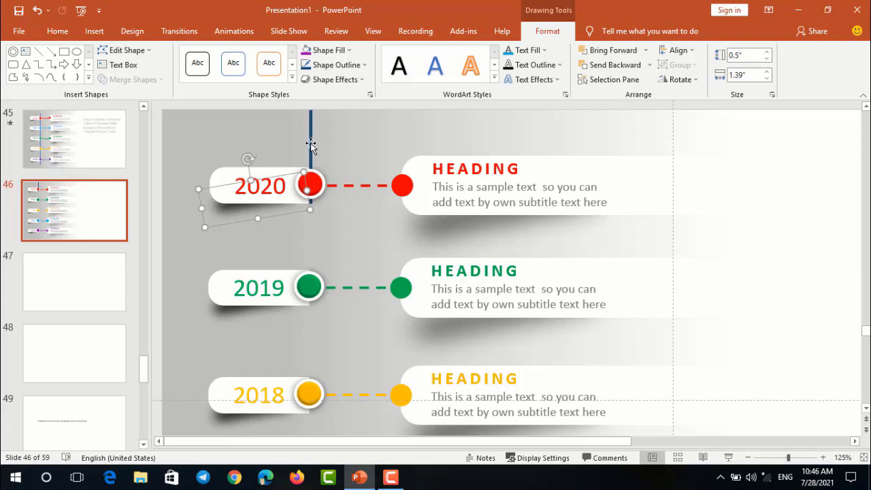
{"action": "left_click", "coordinate": [310, 145]}
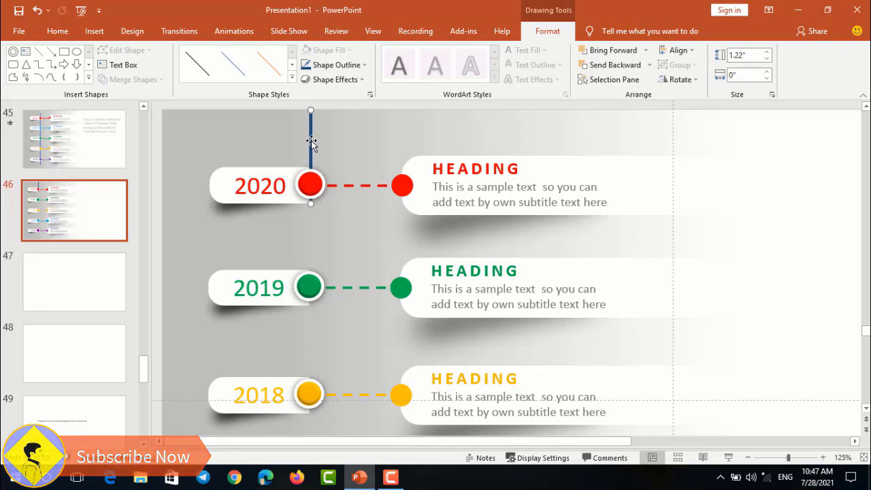
{"action": "key", "text": "ctrl+d"}
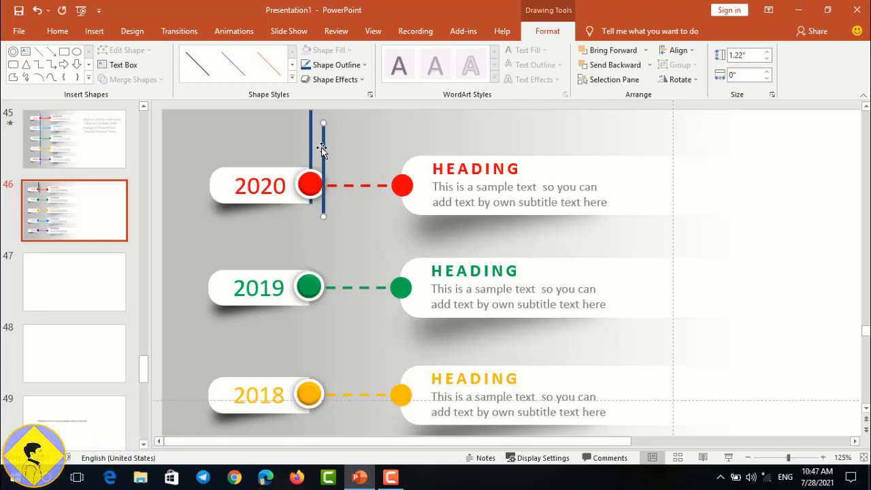
{"action": "left_click_drag", "start_coordinate": [322, 148], "coordinate": [312, 211]}
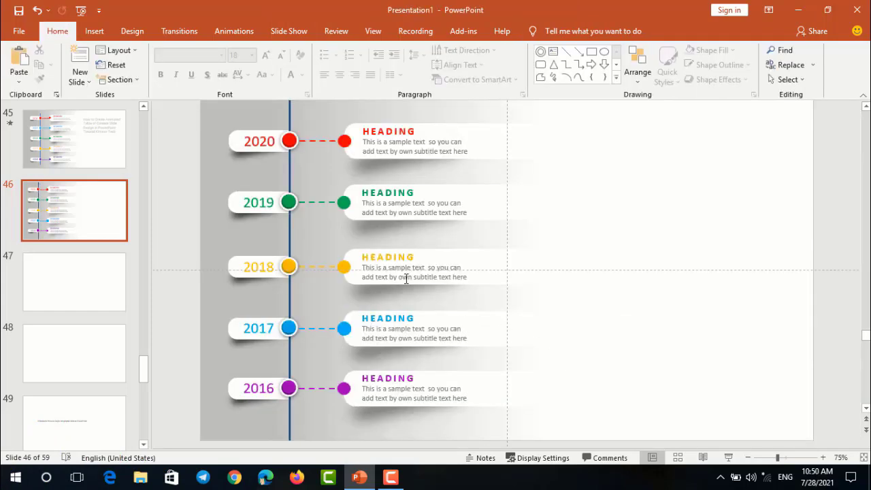
{"action": "scroll", "coordinate": [406, 279], "scroll_direction": "down", "scroll_amount": 1}
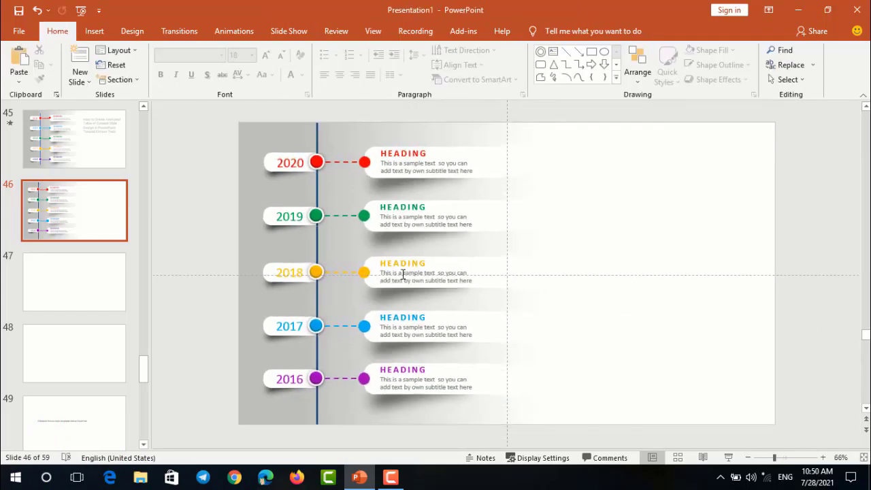
- Preview reference slide 45's animations and inspect the vertical line's Wipe effect
{"action": "scroll", "coordinate": [337, 156], "scroll_direction": "down", "scroll_amount": 3}
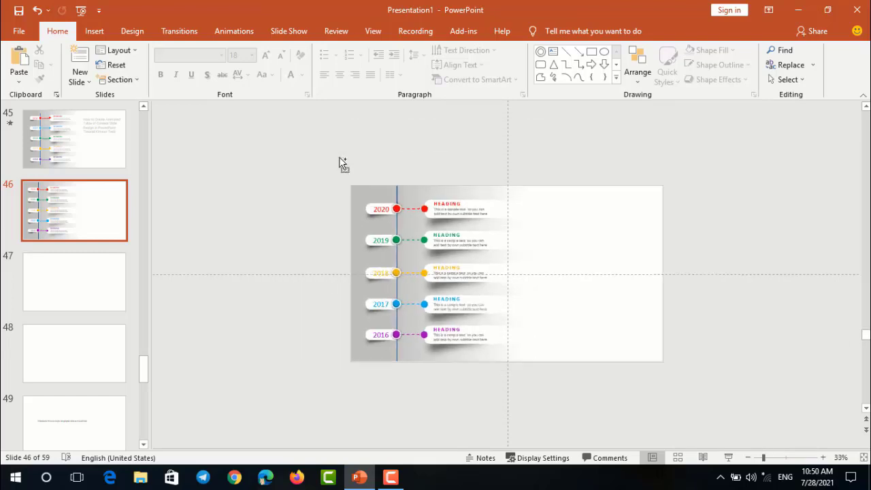
{"action": "scroll", "coordinate": [401, 175], "scroll_direction": "down", "scroll_amount": 1}
{"action": "scroll", "coordinate": [401, 175], "scroll_direction": "up", "scroll_amount": 4}
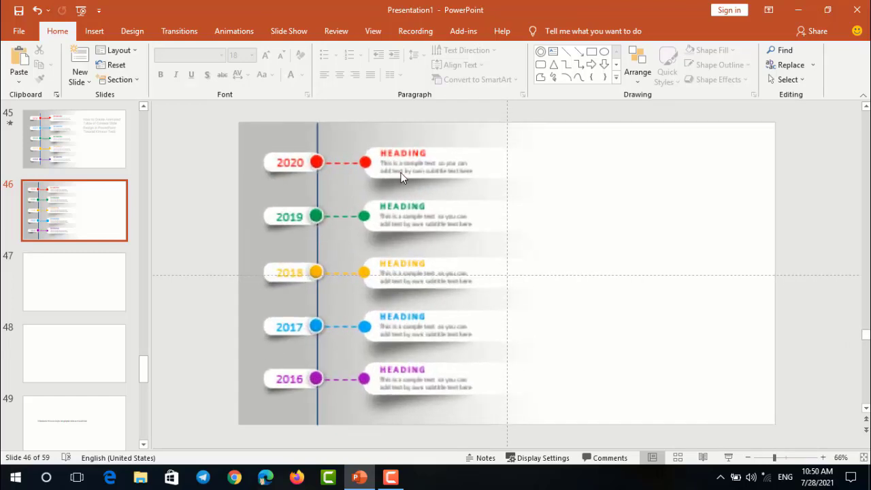
{"action": "left_click", "coordinate": [316, 132]}
{"action": "left_click", "coordinate": [83, 137]}
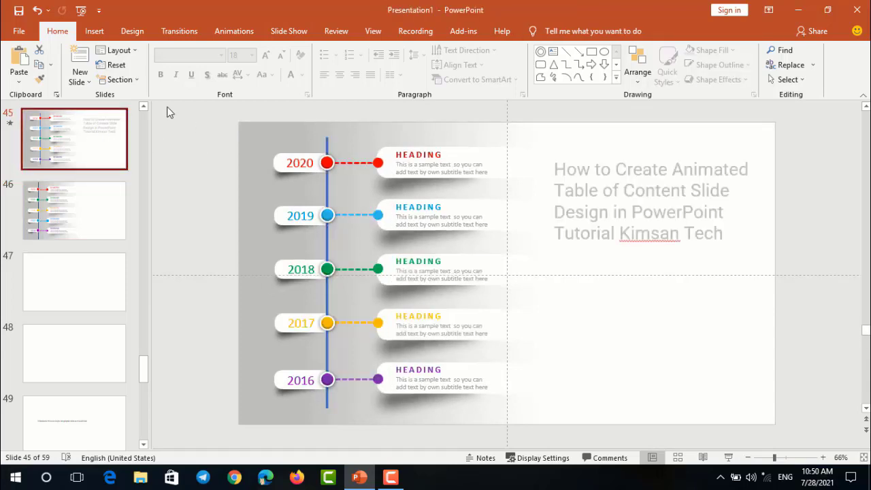
{"action": "left_click", "coordinate": [230, 31]}
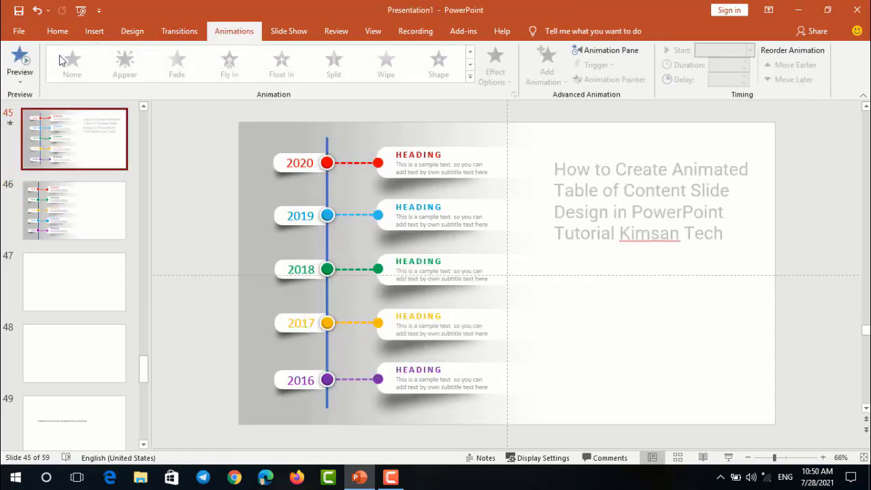
{"action": "left_click", "coordinate": [23, 60]}
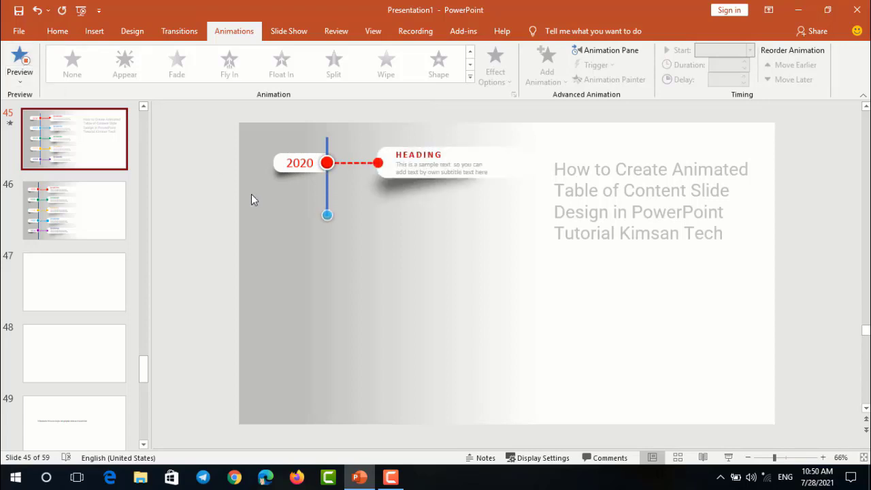
{"action": "left_click", "coordinate": [360, 236]}
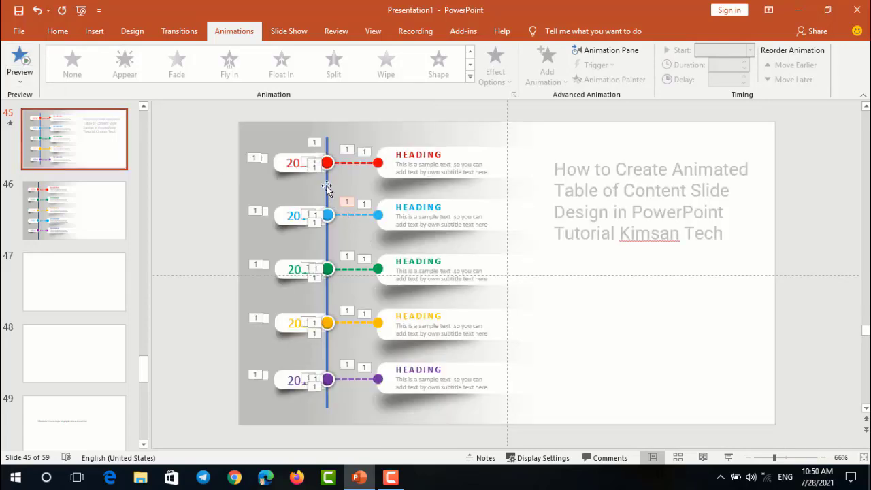
{"action": "left_click", "coordinate": [328, 146]}
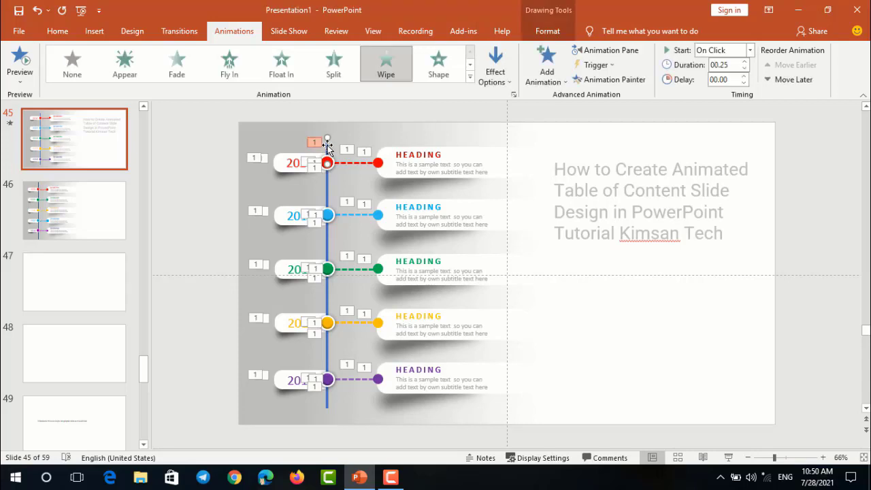
{"action": "left_click", "coordinate": [72, 27]}
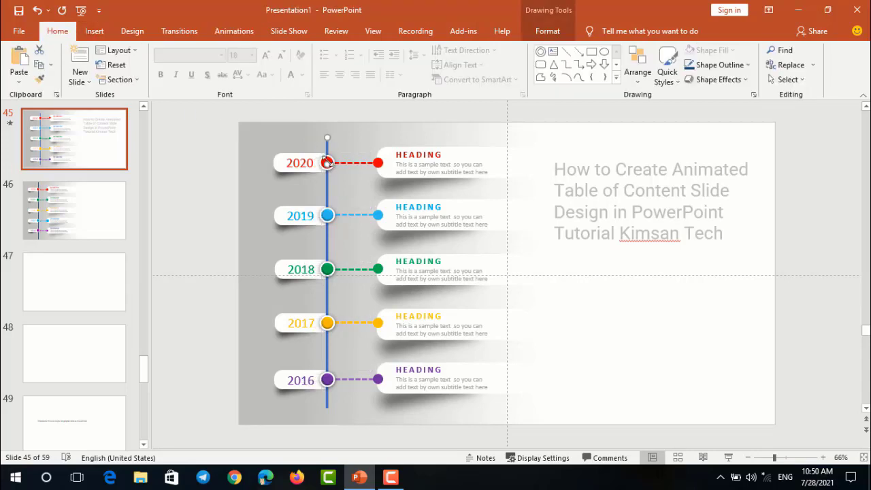
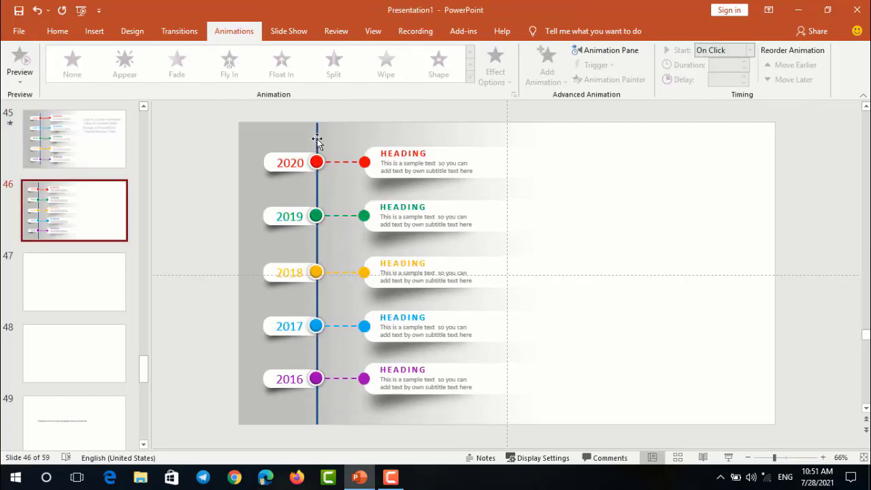
- Give slide 46's vertical timeline line a 0.25-second Wipe entrance from the top, then preview it
{"action": "scroll", "coordinate": [318, 139], "scroll_direction": "up", "scroll_amount": 2}
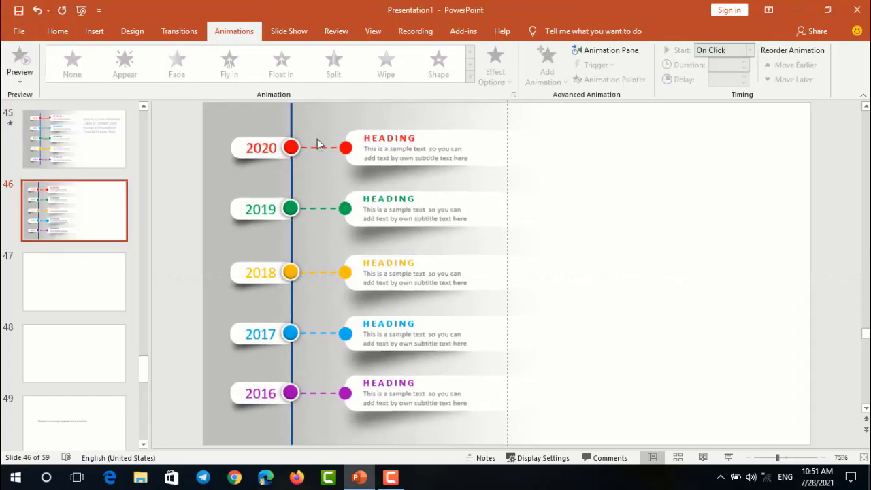
{"action": "scroll", "coordinate": [317, 139], "scroll_direction": "up", "scroll_amount": 2}
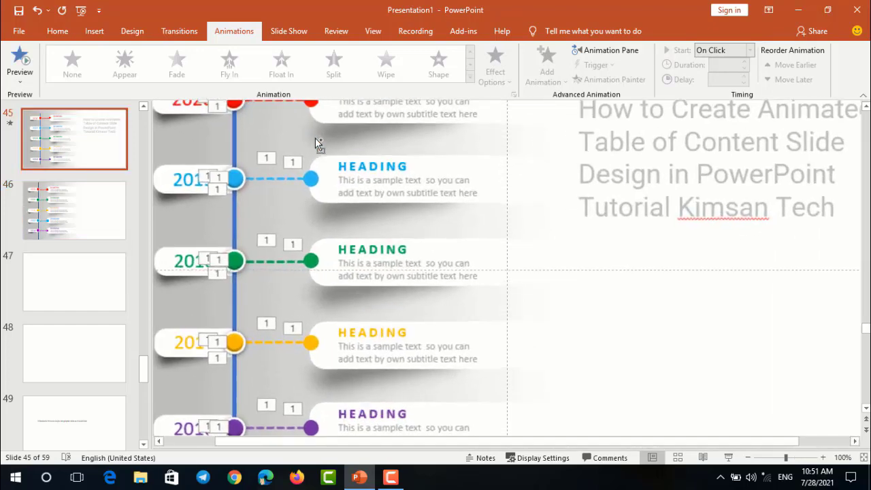
{"action": "left_click", "coordinate": [280, 131]}
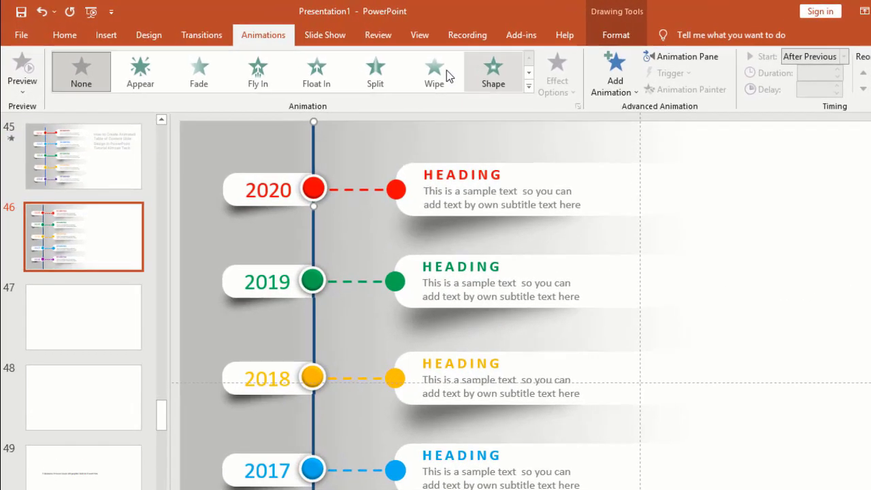
{"action": "left_click", "coordinate": [388, 62]}
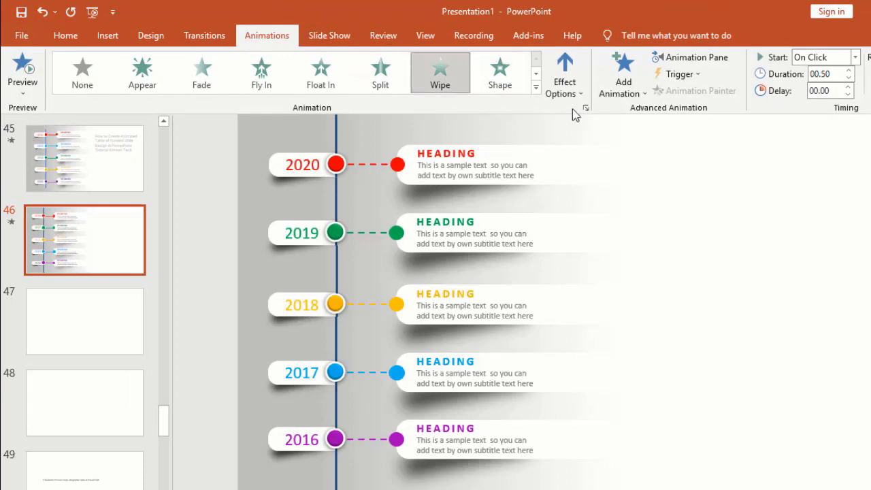
{"action": "left_click", "coordinate": [576, 99]}
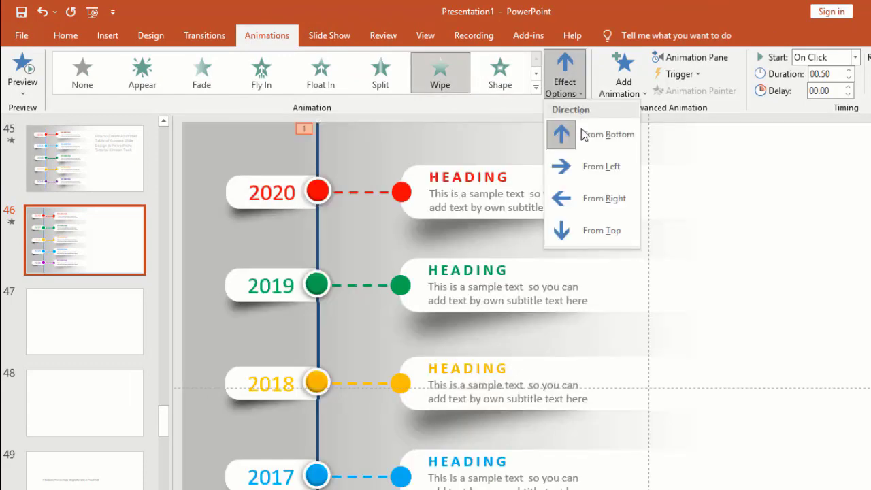
{"action": "left_click", "coordinate": [599, 231]}
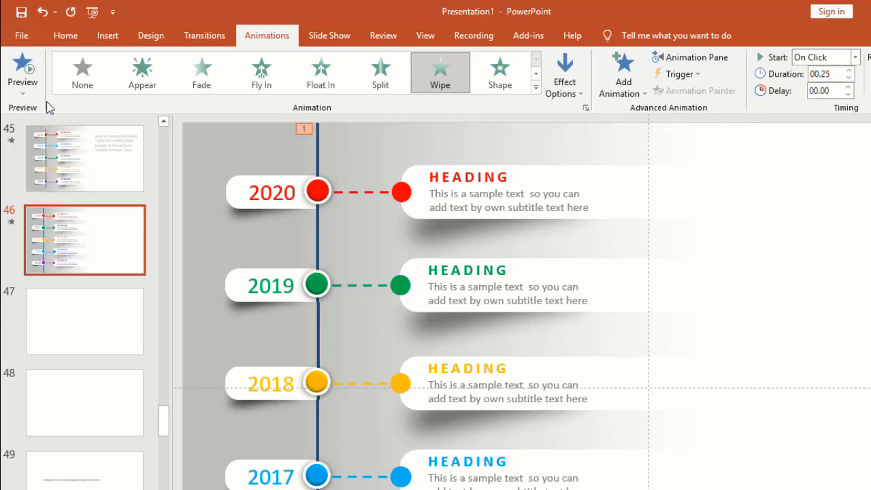
{"action": "left_click", "coordinate": [29, 71]}
- Give the red 2020 circle a Zoom entrance, starting After Previous, with a 00.25 duration
{"action": "left_click", "coordinate": [320, 185]}
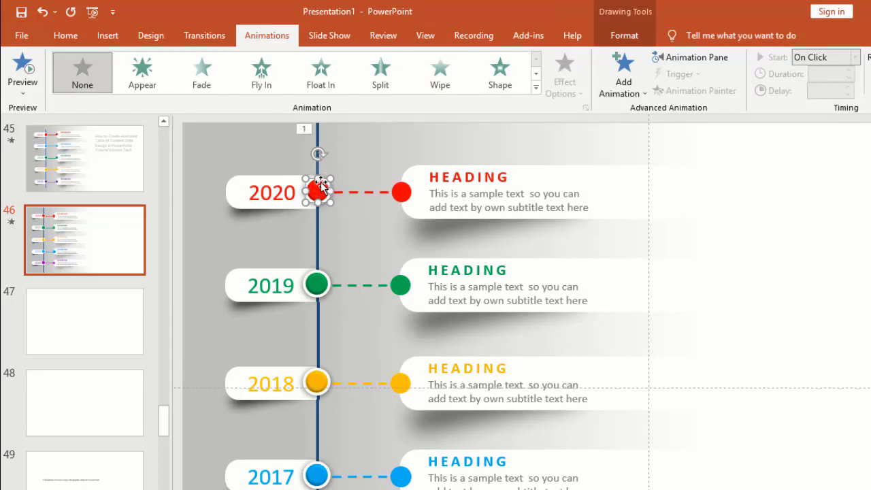
{"action": "left_click", "coordinate": [538, 94]}
{"action": "left_click", "coordinate": [202, 182]}
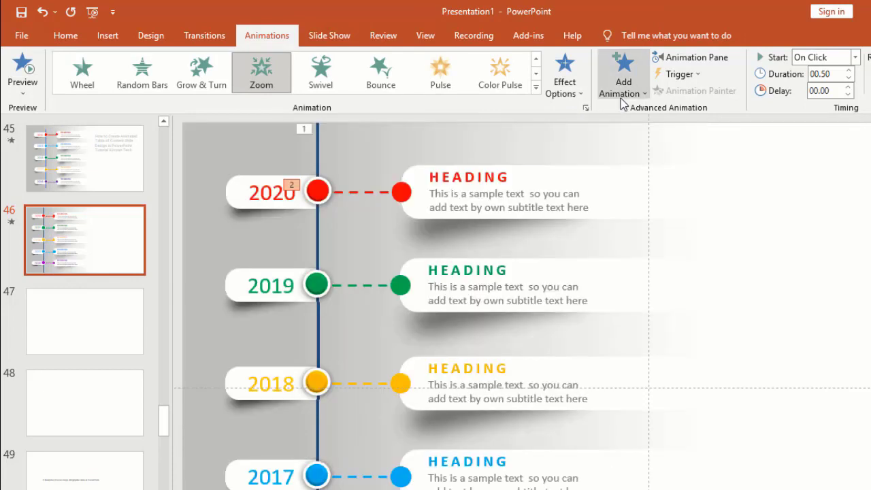
{"action": "left_click", "coordinate": [857, 58]}
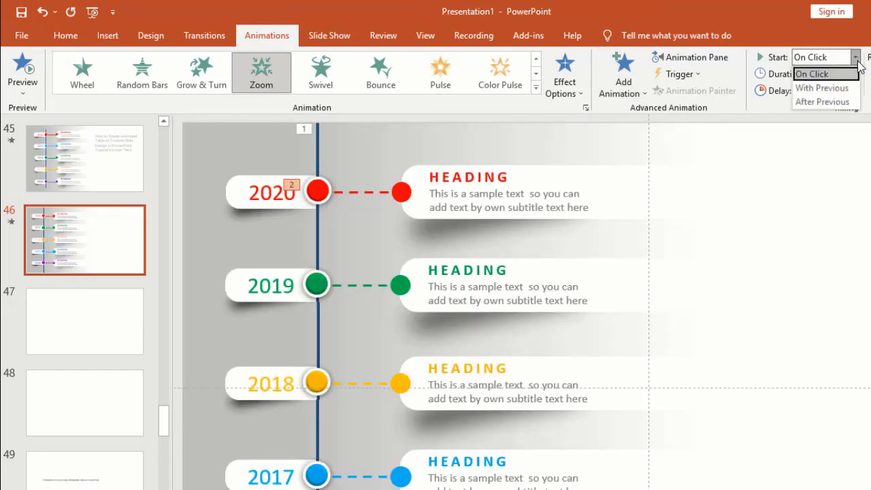
{"action": "left_click", "coordinate": [823, 102]}
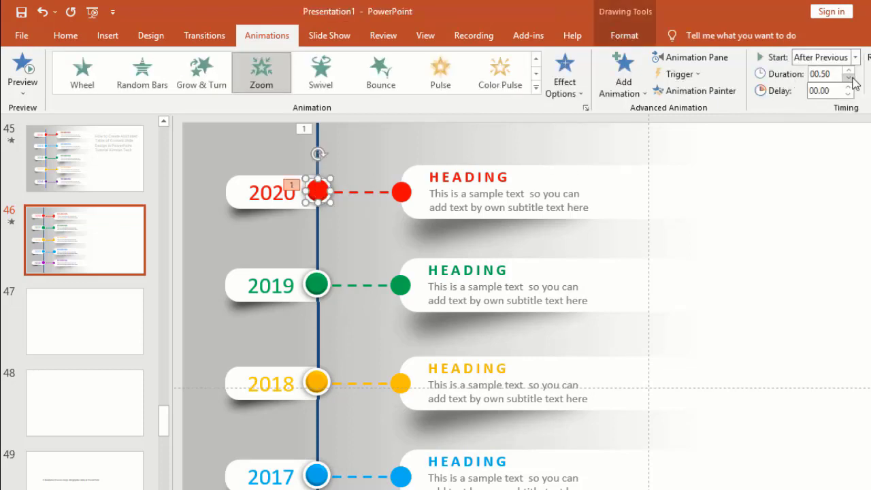
{"action": "left_click", "coordinate": [850, 80]}
- Make the 2020 year label wipe in from the right, starting After Previous
{"action": "left_click", "coordinate": [345, 226]}
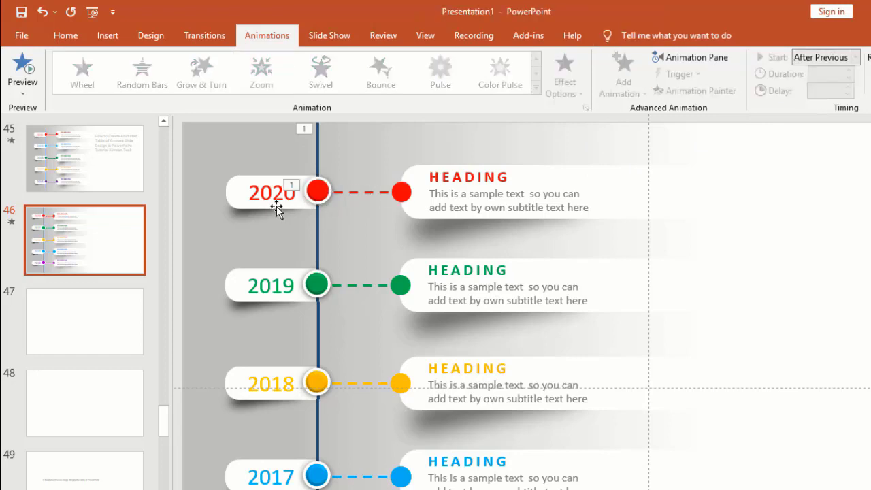
{"action": "left_click", "coordinate": [276, 201]}
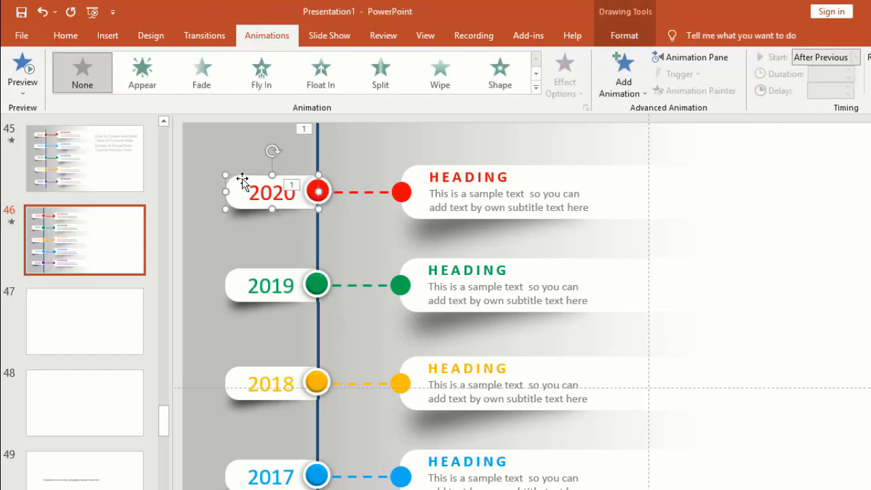
{"action": "left_click", "coordinate": [446, 68]}
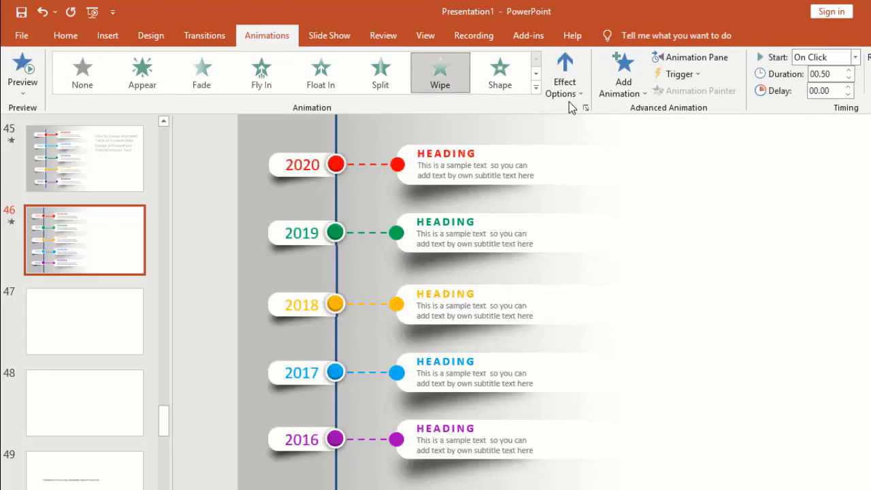
{"action": "left_click", "coordinate": [572, 91]}
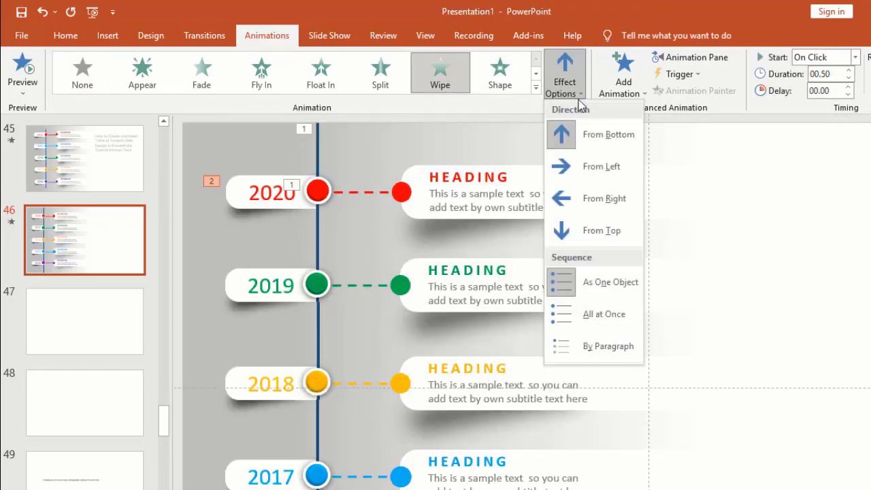
{"action": "left_click", "coordinate": [602, 202]}
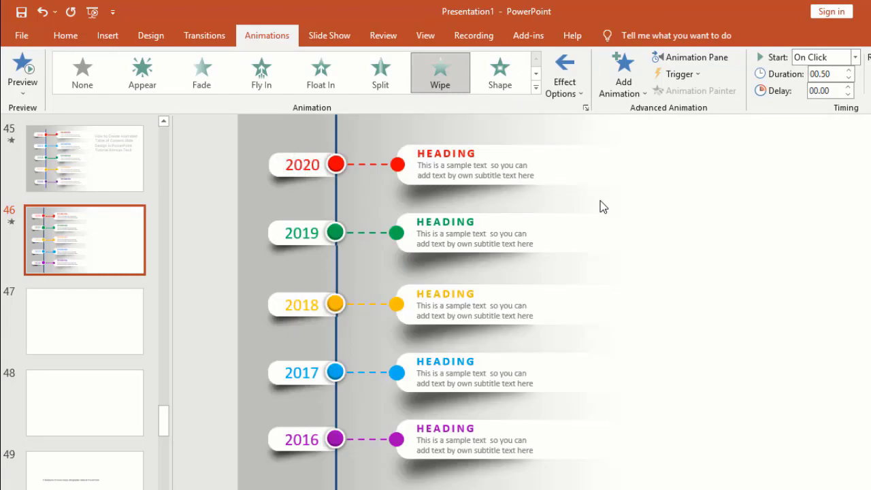
{"action": "left_click", "coordinate": [856, 58]}
{"action": "left_click", "coordinate": [834, 101]}
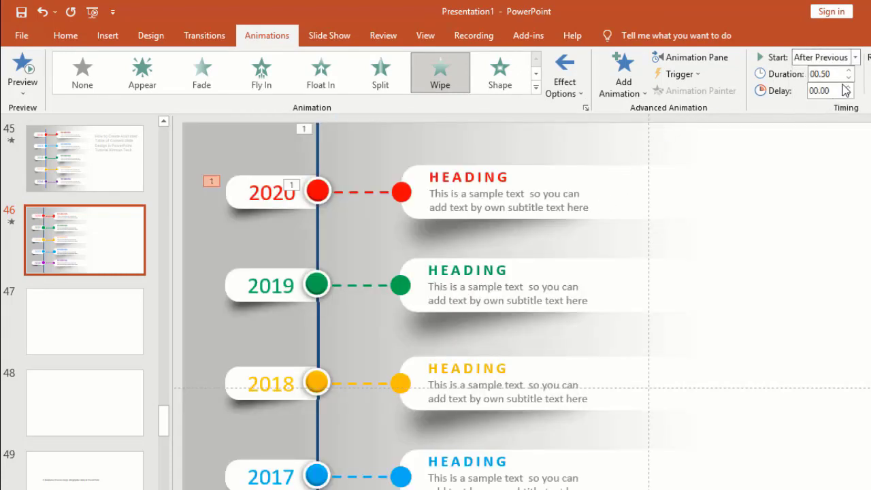
- Give the tilted shape beside the 2020 label the same right Wipe After Previous, then preview
{"action": "left_click", "coordinate": [241, 223]}
{"action": "left_click", "coordinate": [433, 70]}
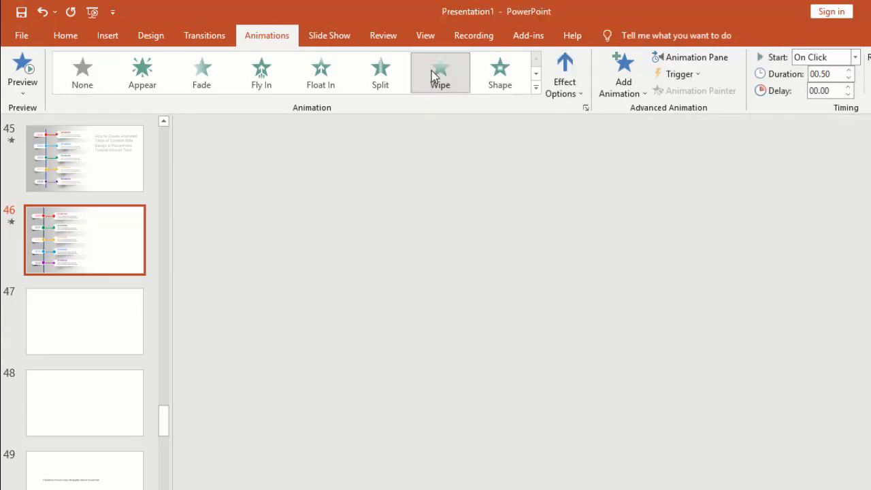
{"action": "left_click", "coordinate": [569, 92]}
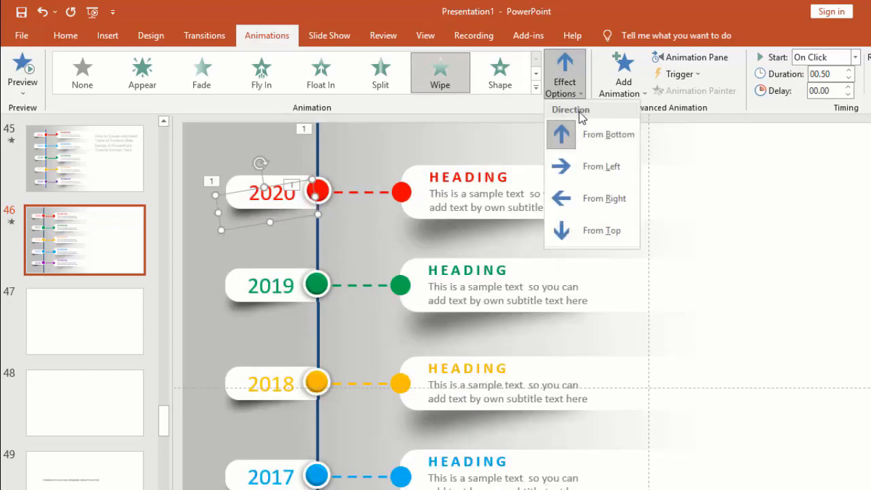
{"action": "left_click", "coordinate": [595, 198]}
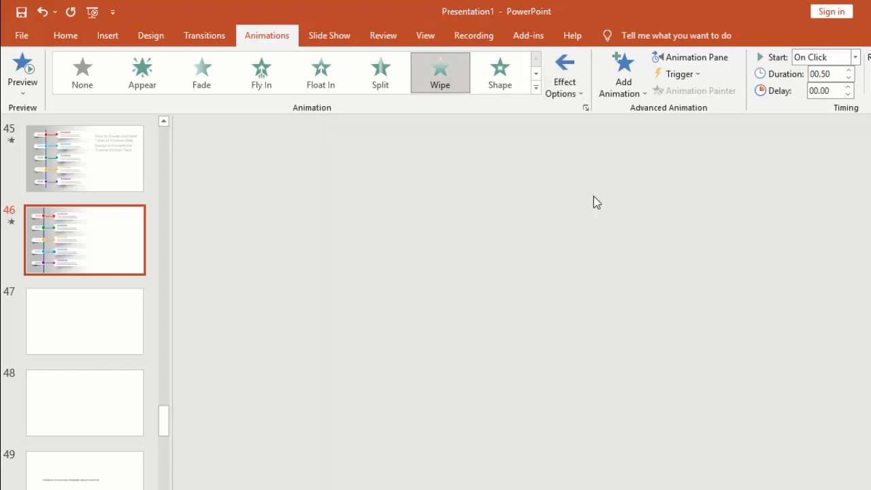
{"action": "left_click", "coordinate": [856, 58]}
{"action": "left_click", "coordinate": [826, 103]}
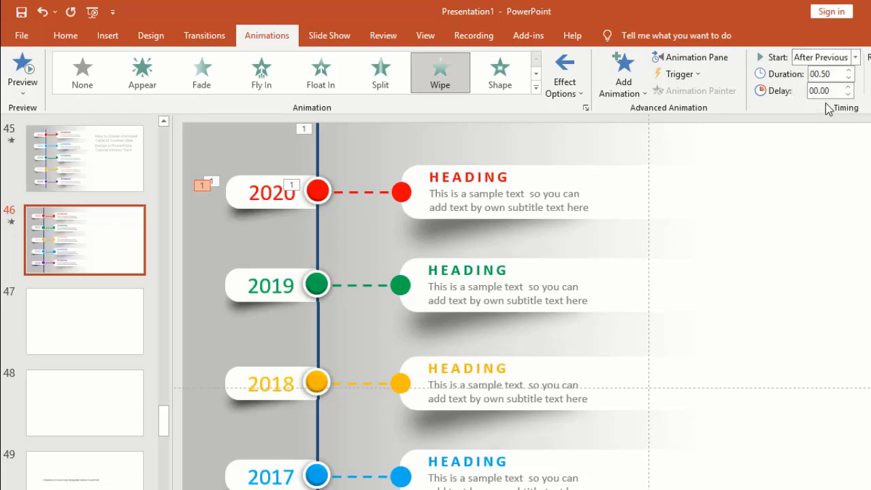
{"action": "left_click", "coordinate": [29, 74]}
- Give the red 2020 dashed connector a Wipe entrance starting After Previous
{"action": "left_click", "coordinate": [353, 194]}
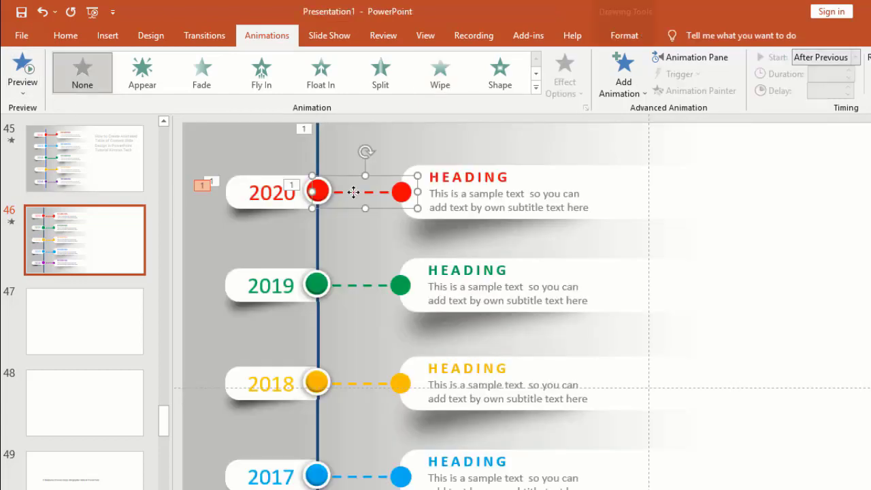
{"action": "left_click", "coordinate": [438, 70]}
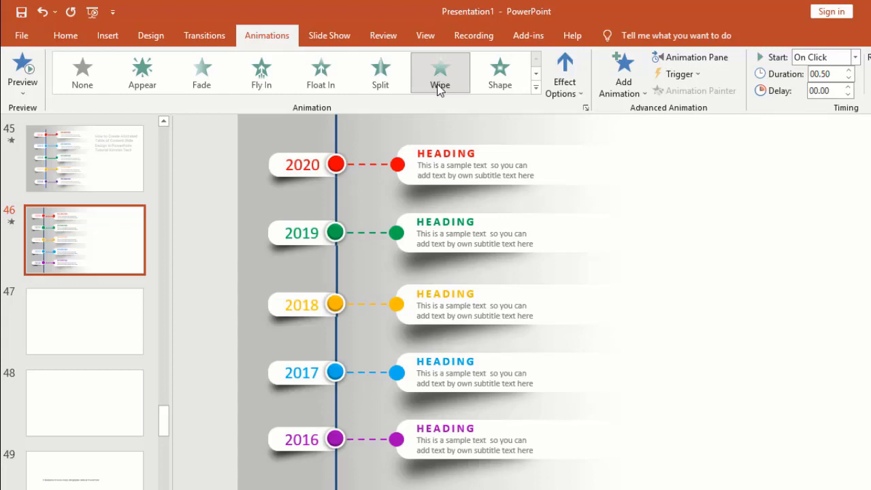
{"action": "left_click", "coordinate": [565, 87]}
{"action": "left_click", "coordinate": [586, 168]}
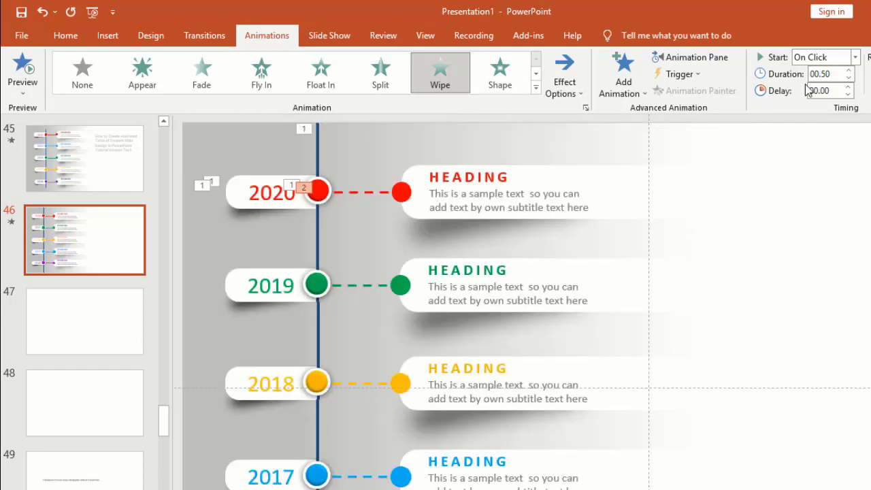
{"action": "left_click", "coordinate": [856, 57]}
{"action": "left_click", "coordinate": [823, 102]}
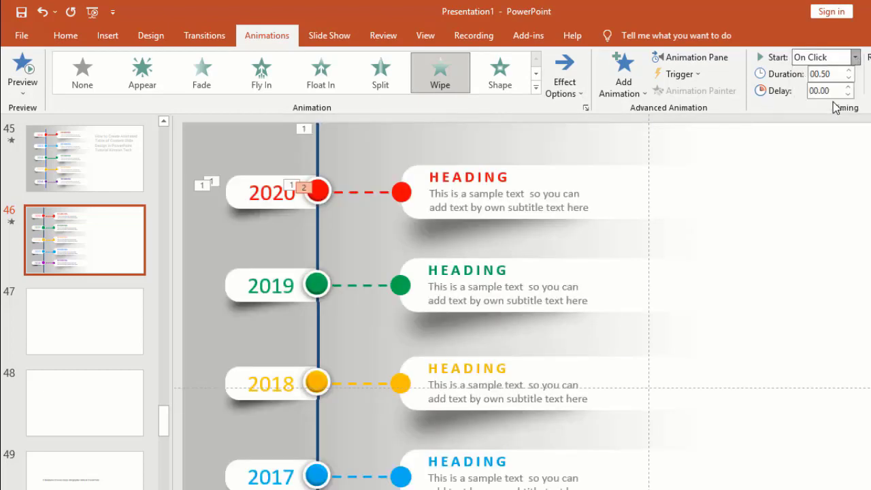
- Make the red 2020 heading box wipe from the right After Previous over 00.25, and give its shadow a Wipe
{"action": "left_click", "coordinate": [538, 175]}
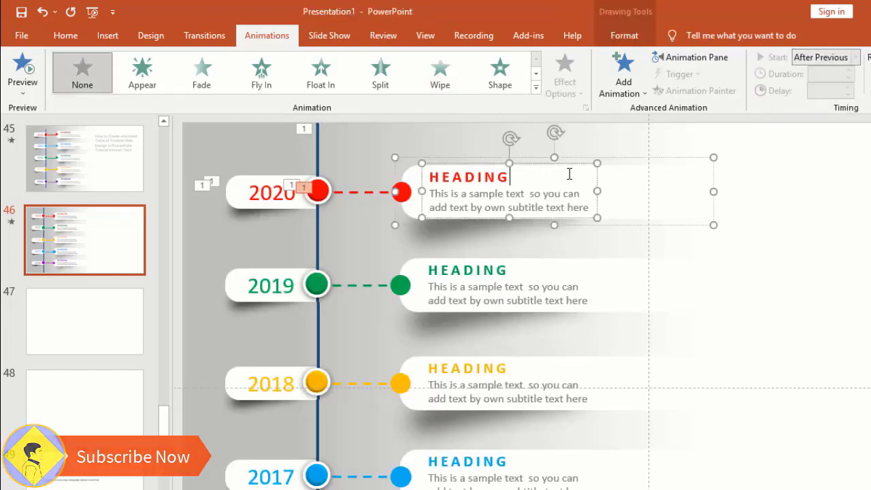
{"action": "left_click", "coordinate": [708, 181]}
{"action": "left_click", "coordinate": [706, 180]}
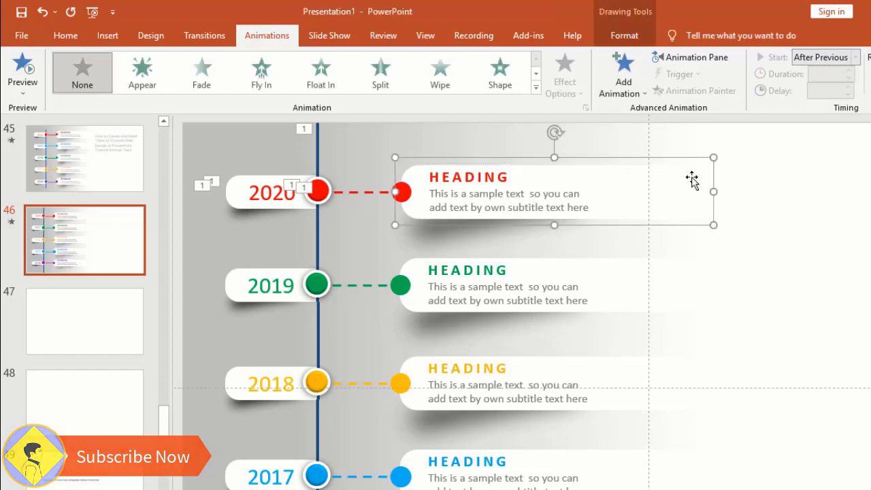
{"action": "left_click", "coordinate": [447, 71]}
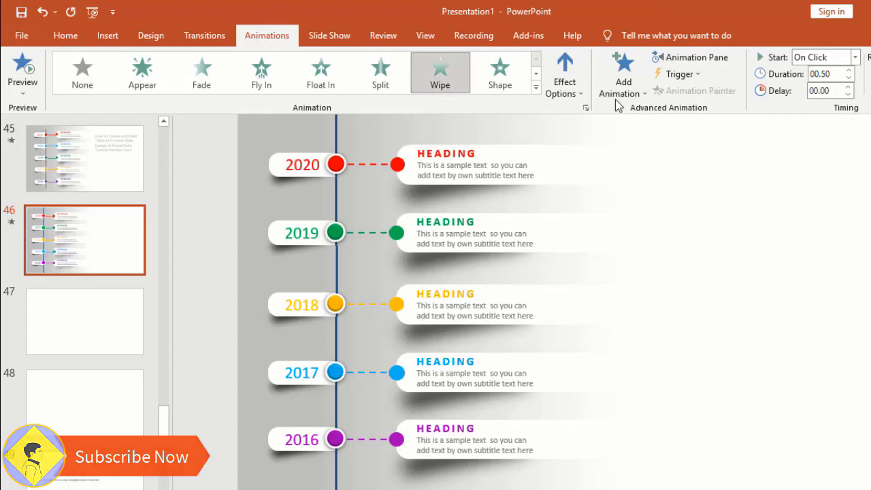
{"action": "left_click", "coordinate": [580, 96]}
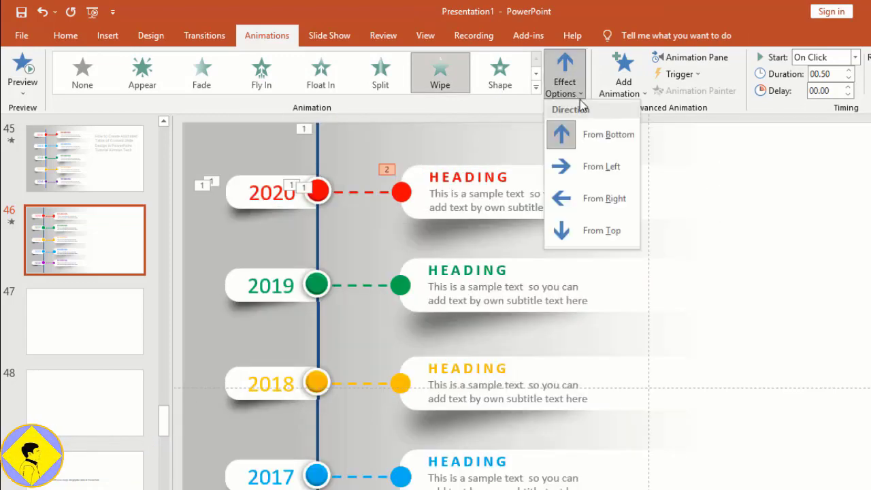
{"action": "left_click", "coordinate": [602, 199]}
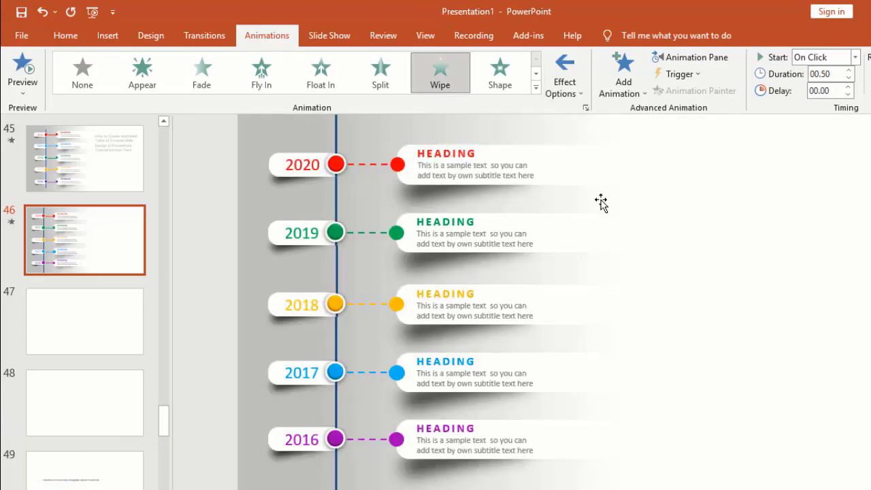
{"action": "left_click", "coordinate": [856, 57]}
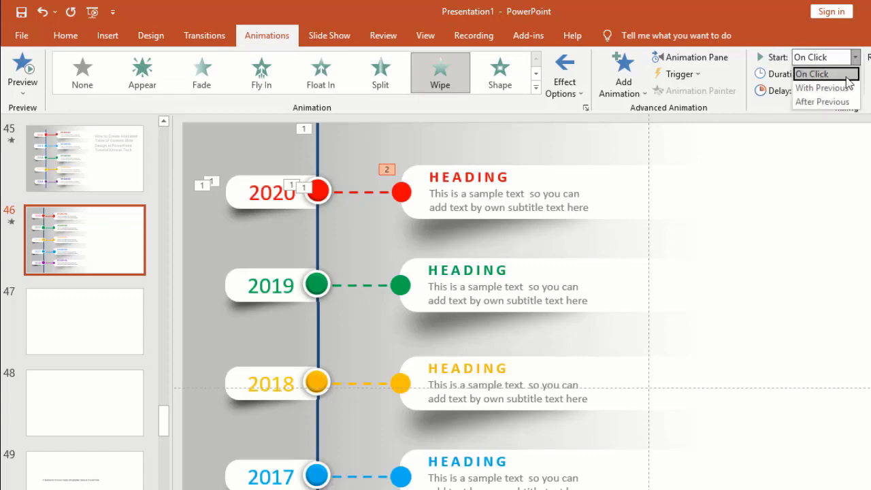
{"action": "left_click", "coordinate": [822, 101]}
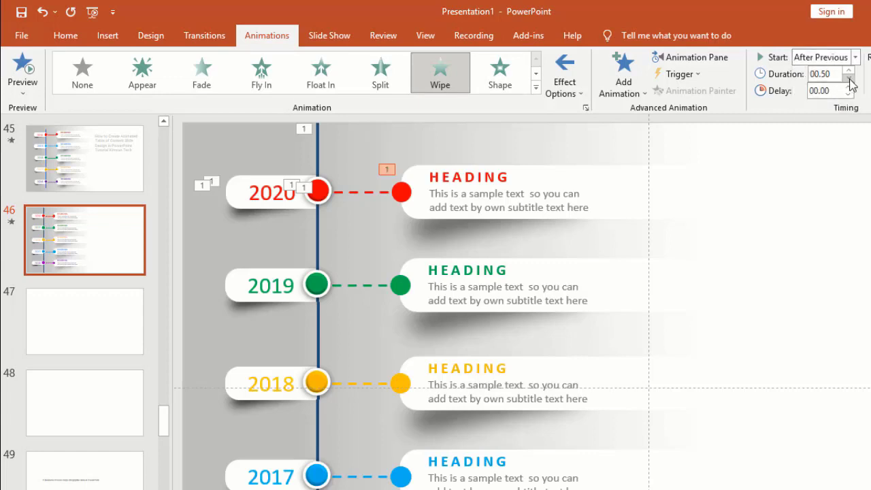
{"action": "left_click", "coordinate": [850, 80]}
{"action": "left_click", "coordinate": [470, 234]}
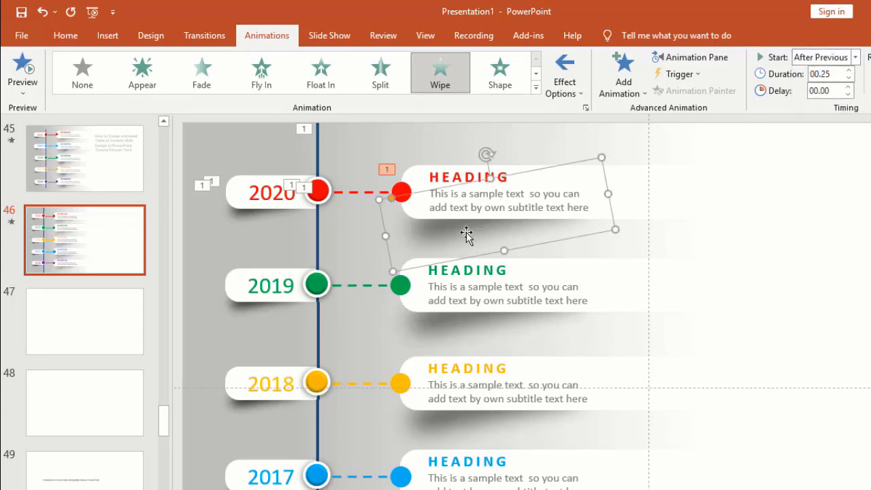
{"action": "left_click", "coordinate": [443, 75]}
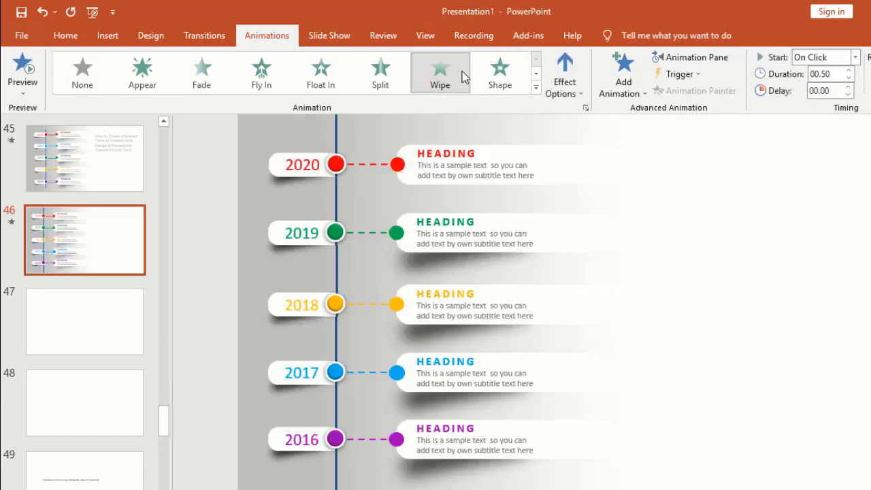
- Make the 2020 heading shadow wipe in from the right After Previous, then preview
{"action": "left_click", "coordinate": [580, 90]}
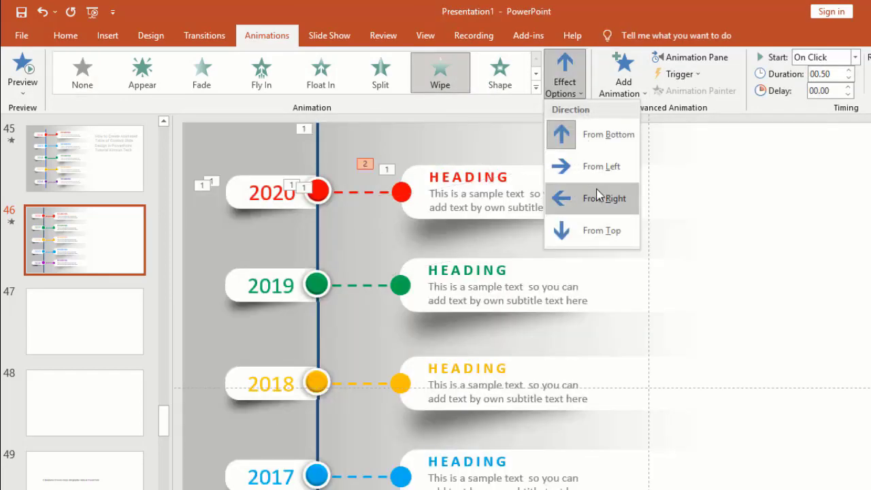
{"action": "left_click", "coordinate": [601, 196]}
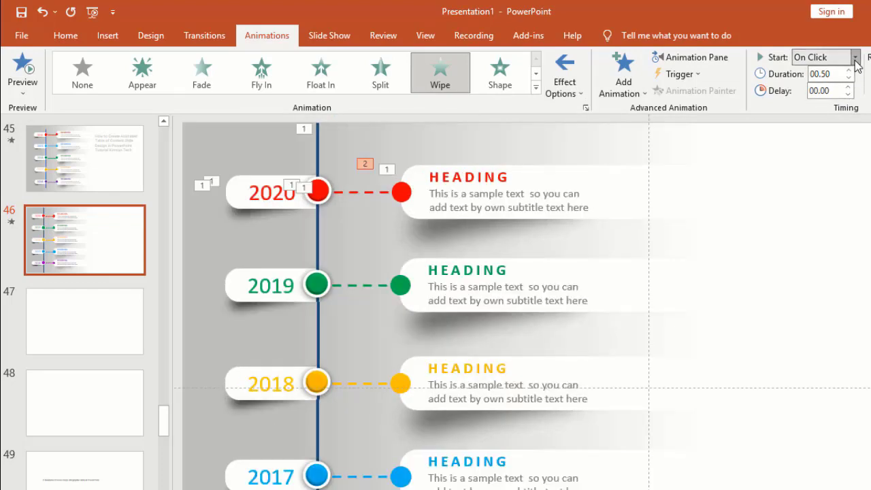
{"action": "left_click", "coordinate": [855, 57]}
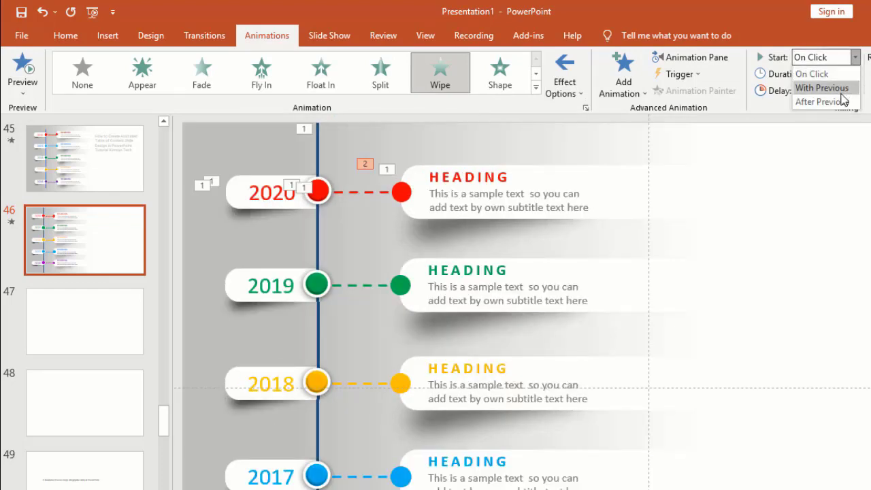
{"action": "left_click", "coordinate": [827, 100]}
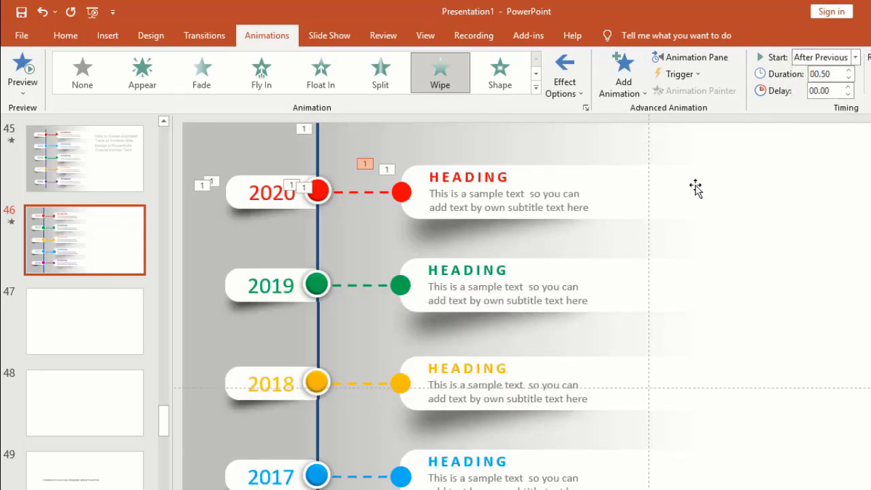
{"action": "left_click", "coordinate": [25, 71]}
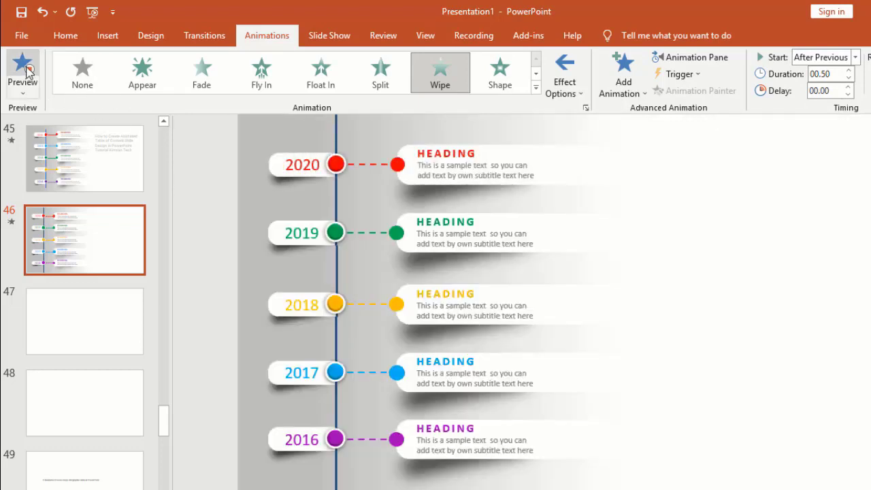
- Copy the top timeline segment's wipe onto the line segment below 2020 with Animation Painter
{"action": "scroll", "coordinate": [346, 193], "scroll_direction": "up", "scroll_amount": 3, "text": "ctrl"}
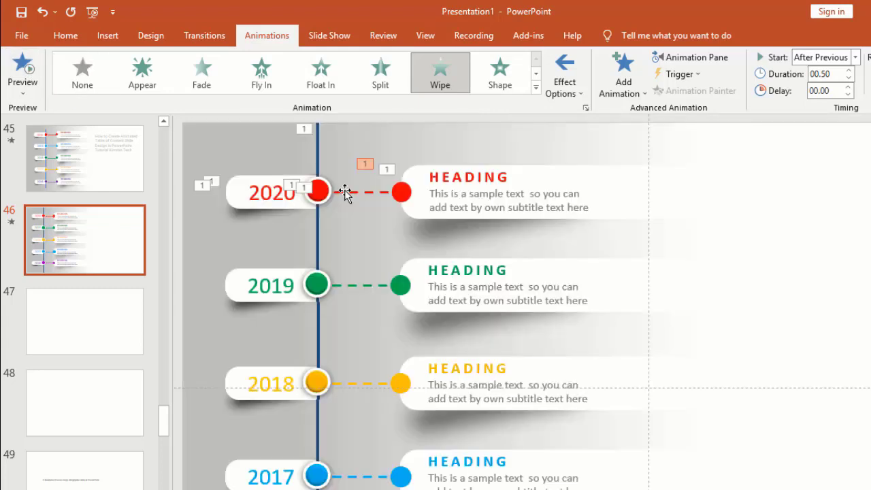
{"action": "left_click", "coordinate": [347, 228]}
{"action": "left_click", "coordinate": [323, 155]}
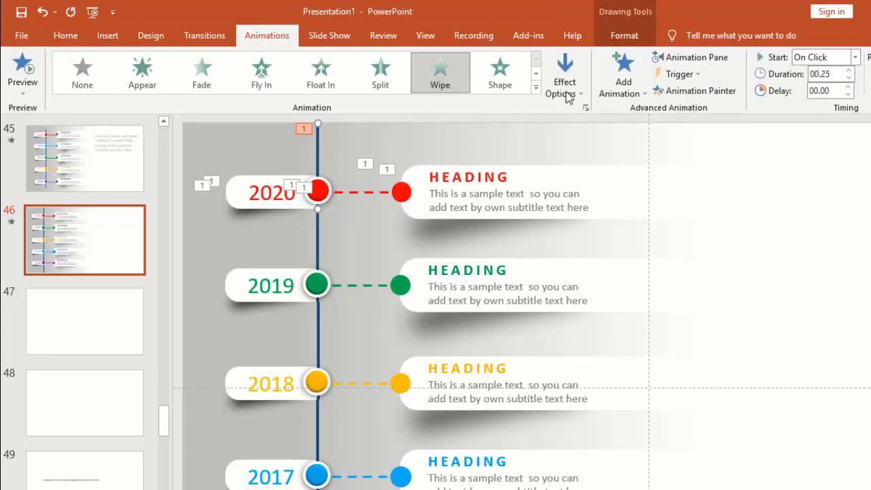
{"action": "left_click", "coordinate": [681, 91]}
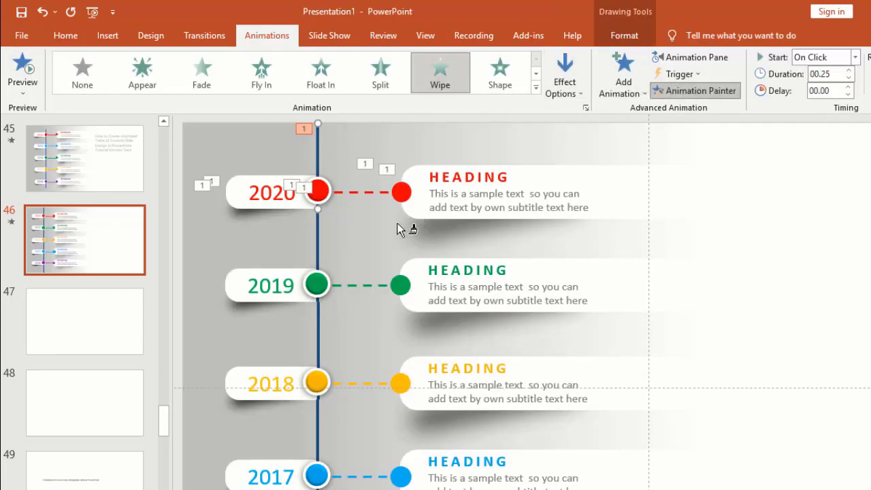
{"action": "left_click", "coordinate": [315, 241]}
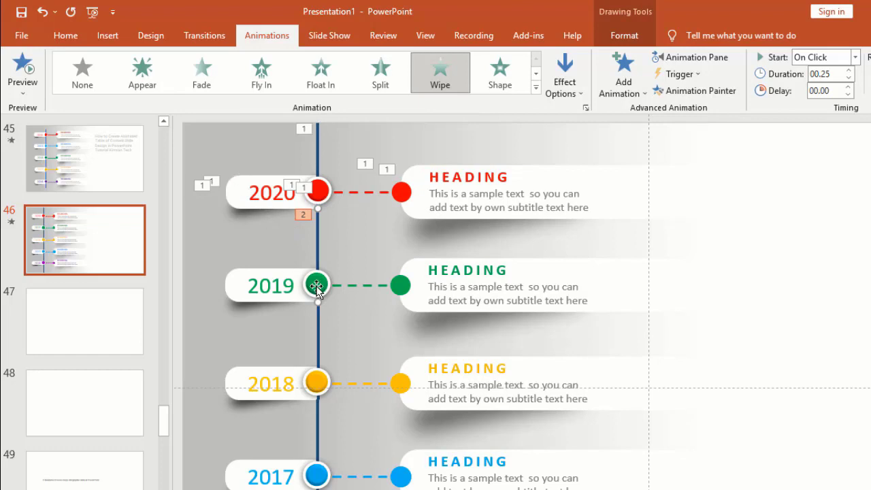
- Copy the red 2020 circle's Zoom animation onto the green 2019 circle
{"action": "left_click", "coordinate": [323, 194]}
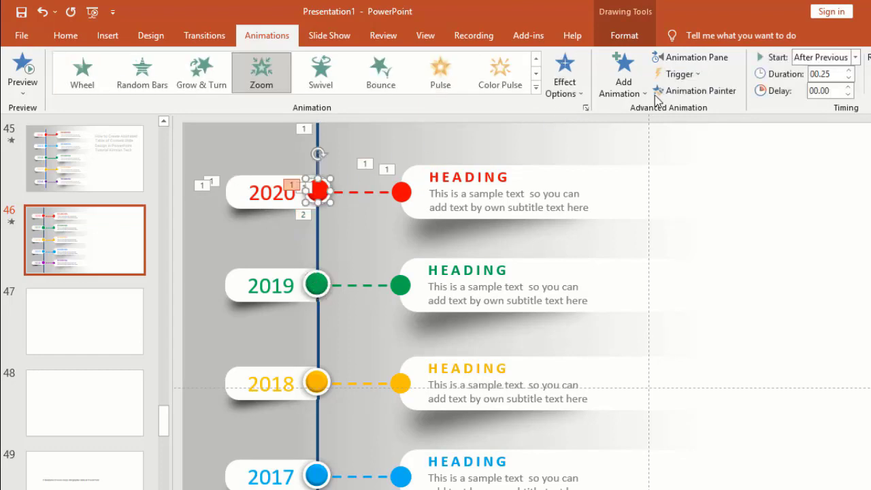
{"action": "left_click", "coordinate": [702, 90]}
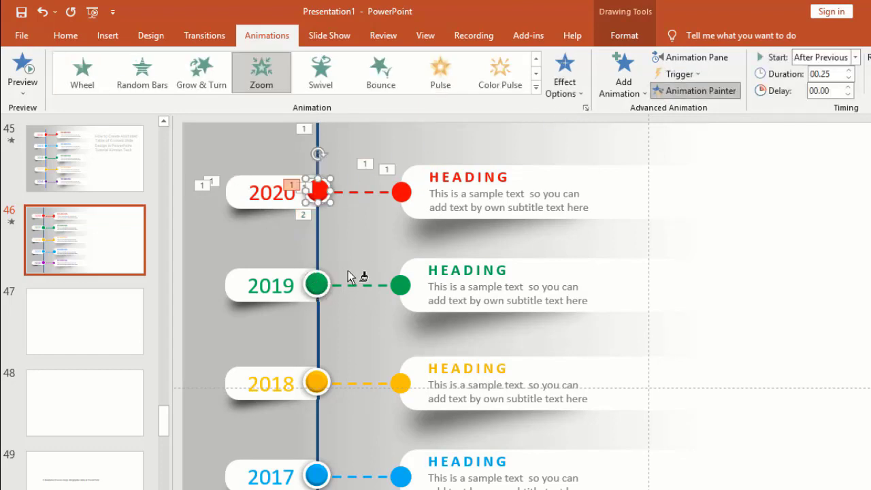
{"action": "left_click", "coordinate": [316, 284]}
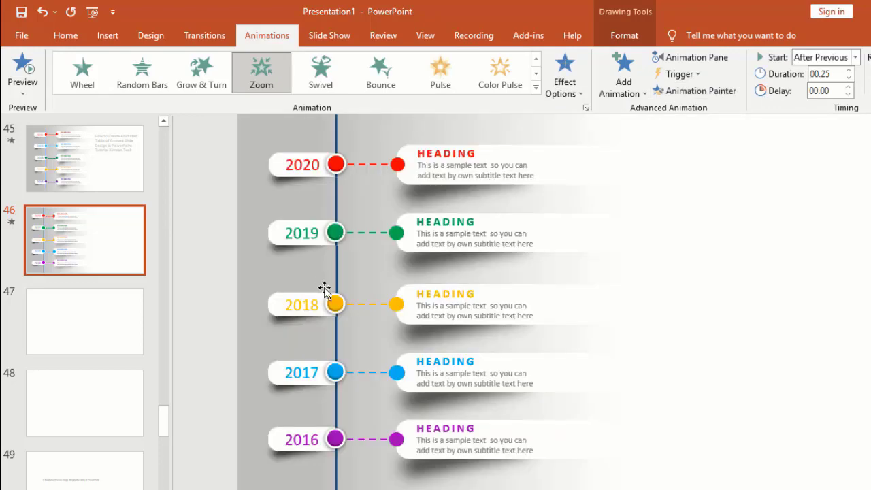
- Check the green 2019 circle's animation and select the line segment between 2020 and 2019
{"action": "scroll", "coordinate": [303, 265], "scroll_direction": "up", "scroll_amount": 5}
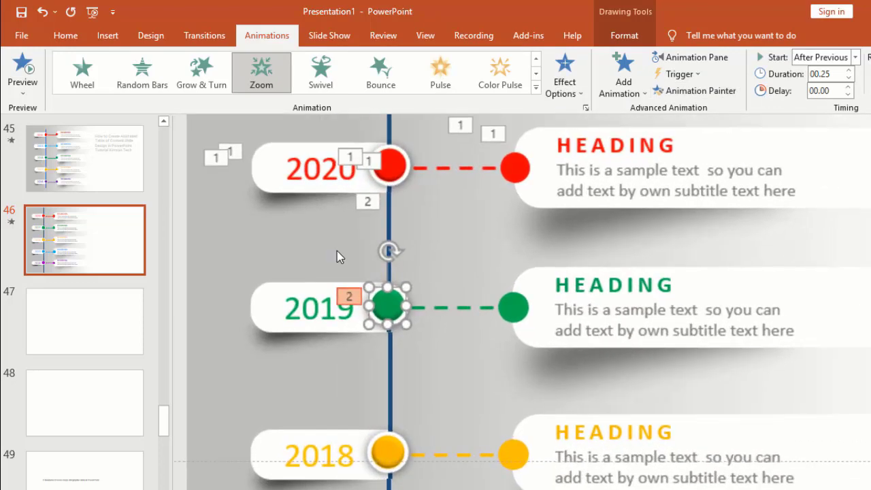
{"action": "scroll", "coordinate": [403, 193], "scroll_direction": "down", "scroll_amount": 1}
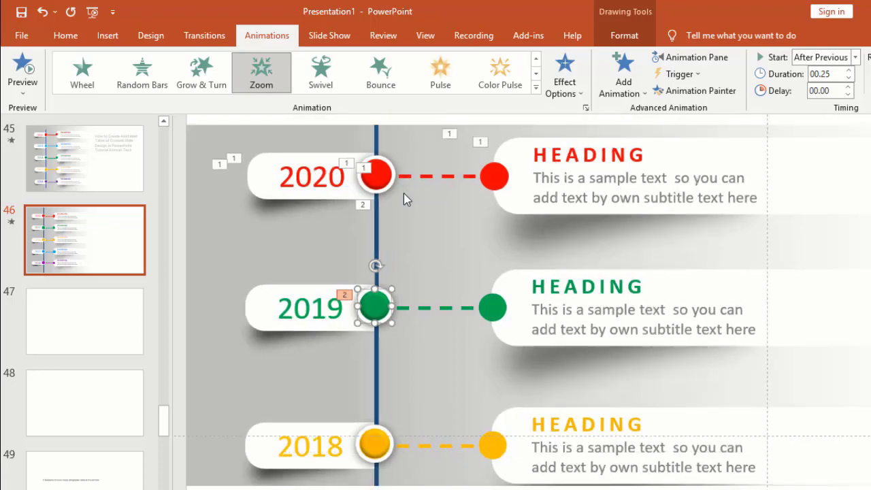
{"action": "scroll", "coordinate": [404, 193], "scroll_direction": "down", "scroll_amount": 3}
{"action": "scroll", "coordinate": [404, 193], "scroll_direction": "down", "scroll_amount": 1}
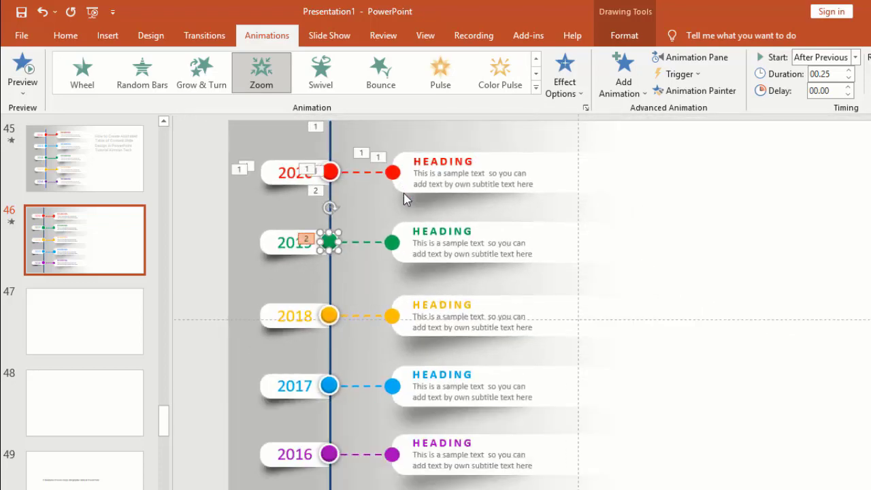
{"action": "left_click", "coordinate": [350, 210]}
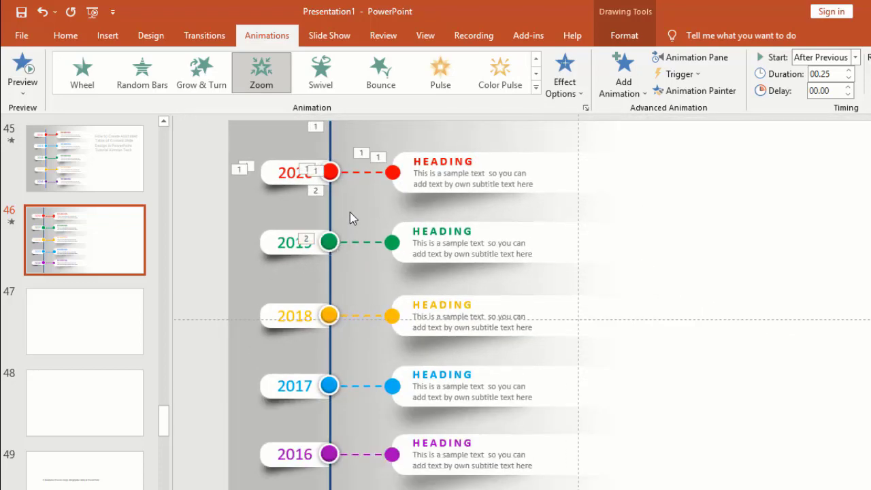
{"action": "left_click", "coordinate": [329, 242]}
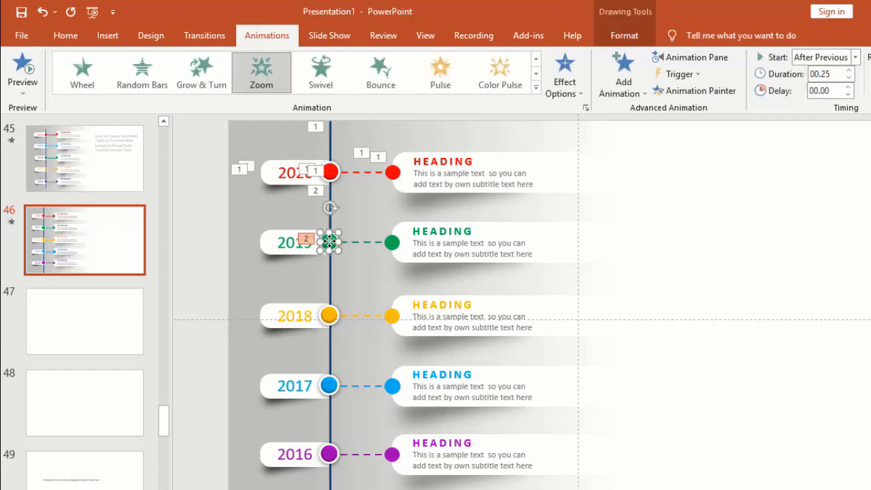
{"action": "left_click", "coordinate": [334, 211]}
{"action": "left_click", "coordinate": [332, 206]}
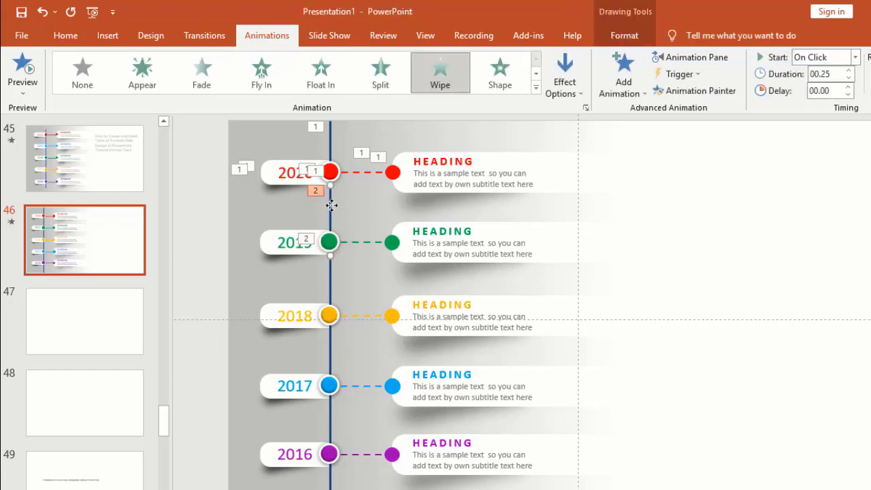
- Set the 2020–2019 line segment to After Previous, and copy the 2020 label and tilted-shape animations to 2019
{"action": "left_click", "coordinate": [855, 57]}
{"action": "left_click", "coordinate": [824, 101]}
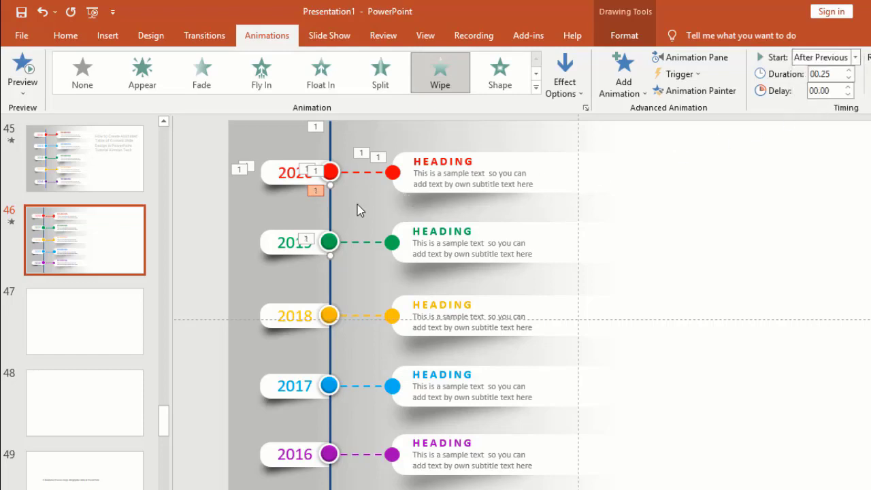
{"action": "left_click", "coordinate": [276, 176]}
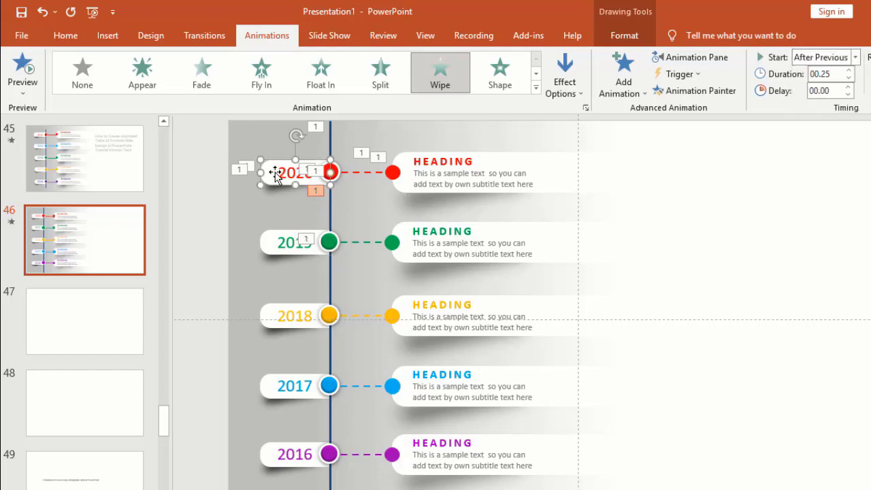
{"action": "left_click", "coordinate": [688, 91]}
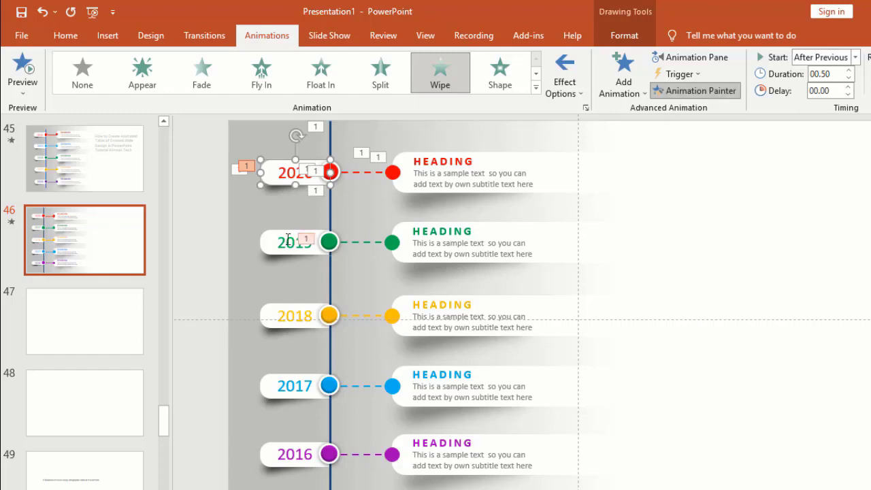
{"action": "left_click", "coordinate": [267, 236]}
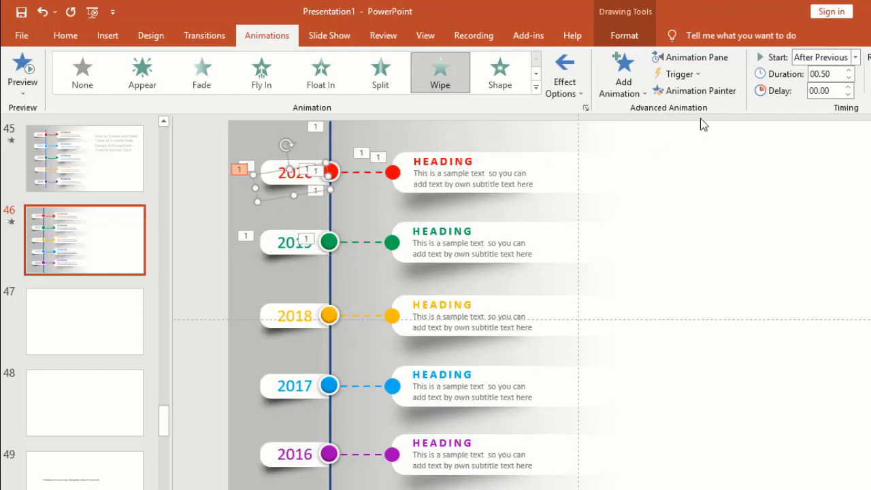
{"action": "left_click", "coordinate": [695, 91]}
{"action": "left_click", "coordinate": [274, 259]}
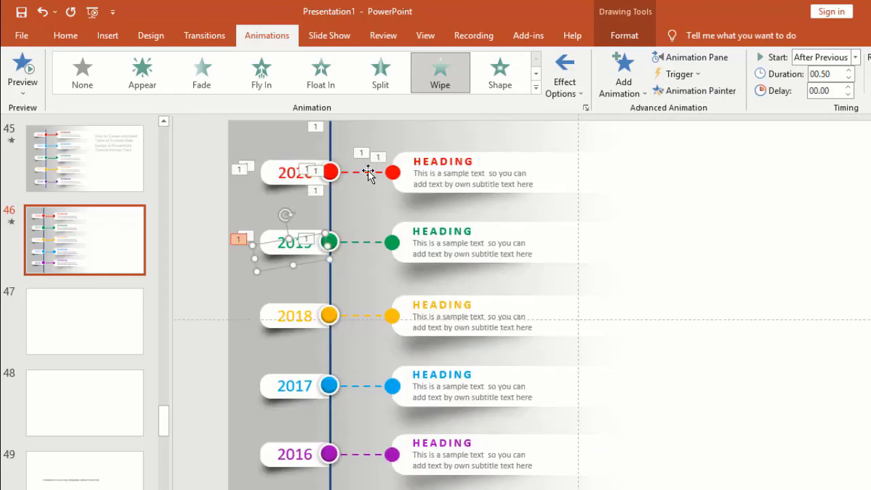
- Copy the red 2020 connector and heading box animations onto the green 2019 connector and heading
{"action": "left_click", "coordinate": [368, 175]}
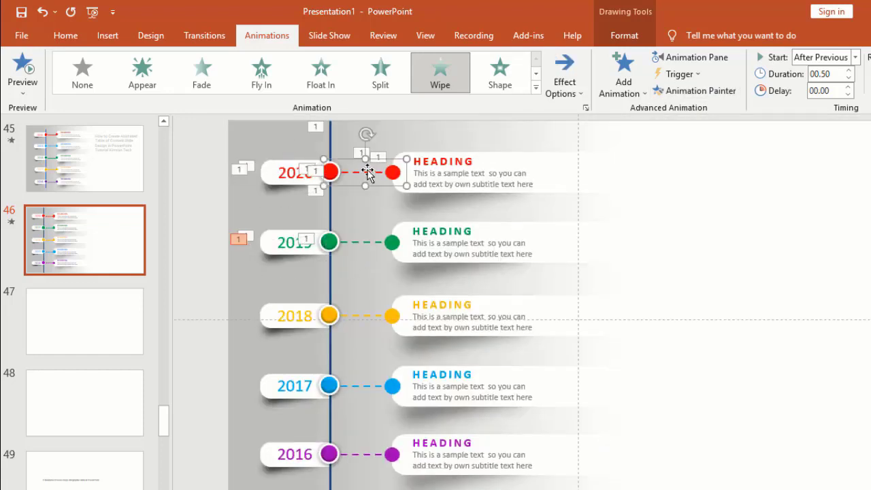
{"action": "left_click", "coordinate": [735, 92]}
{"action": "left_click", "coordinate": [359, 244]}
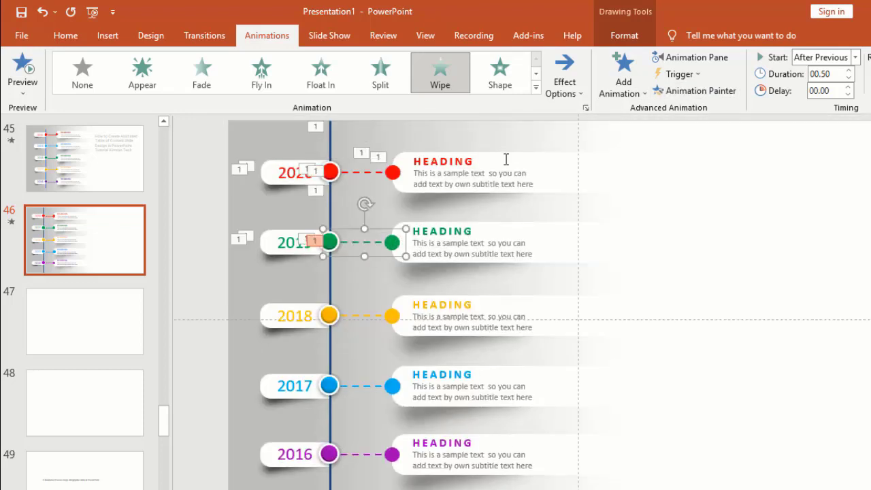
{"action": "left_click", "coordinate": [530, 156]}
{"action": "left_click", "coordinate": [628, 162]}
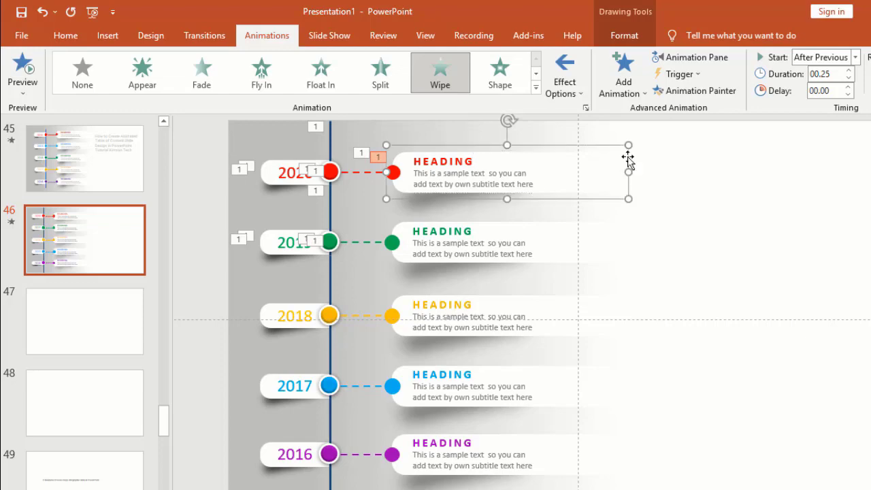
{"action": "left_click", "coordinate": [694, 91]}
{"action": "left_click", "coordinate": [517, 242]}
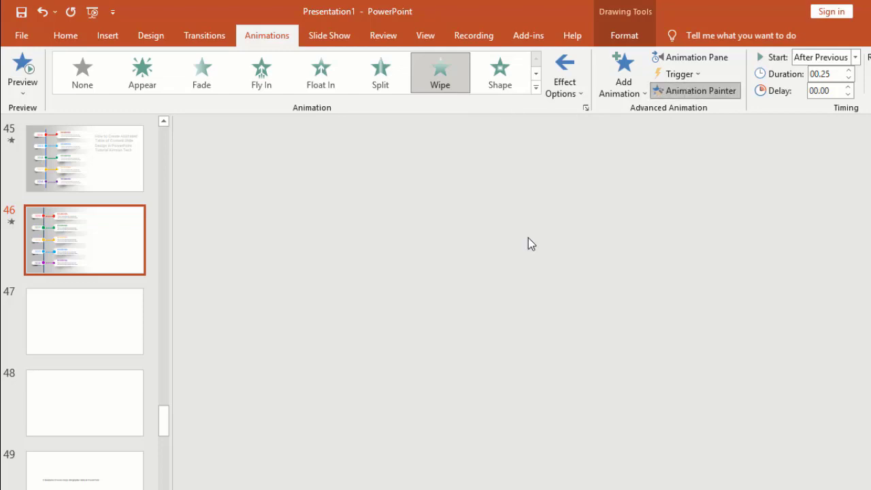
- Copy the red heading shadow's animation onto the shadow under the green 2019 heading
{"action": "left_click", "coordinate": [411, 212]}
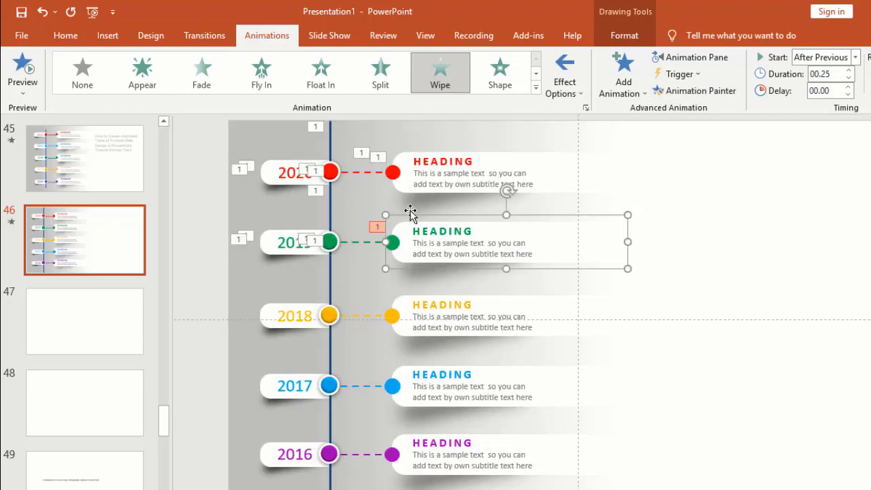
{"action": "left_click", "coordinate": [443, 196]}
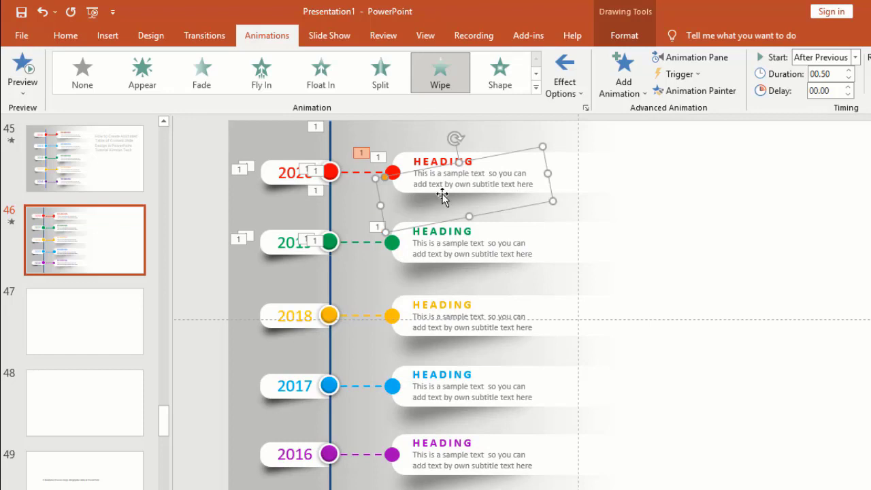
{"action": "left_click", "coordinate": [675, 89]}
{"action": "left_click", "coordinate": [415, 269]}
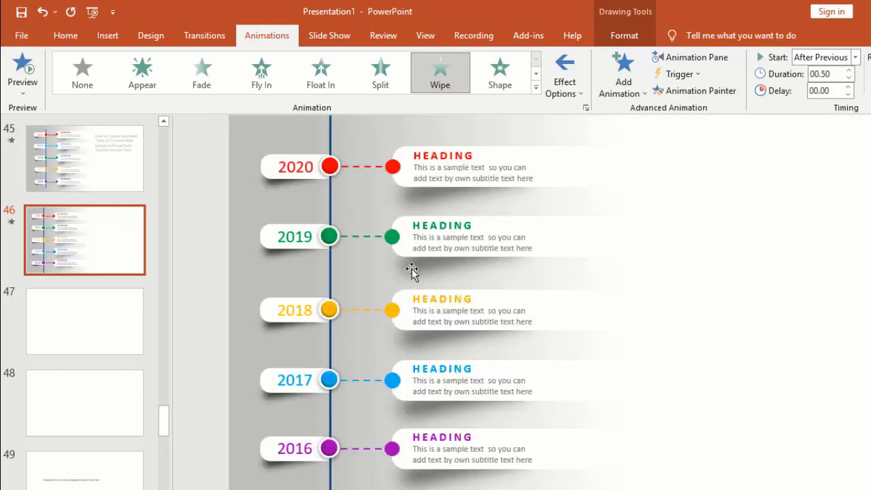
- Paint the line segment animation below 2019 and the 2019 dot's Zoom onto the yellow 2018 dot
{"action": "left_click", "coordinate": [332, 213]}
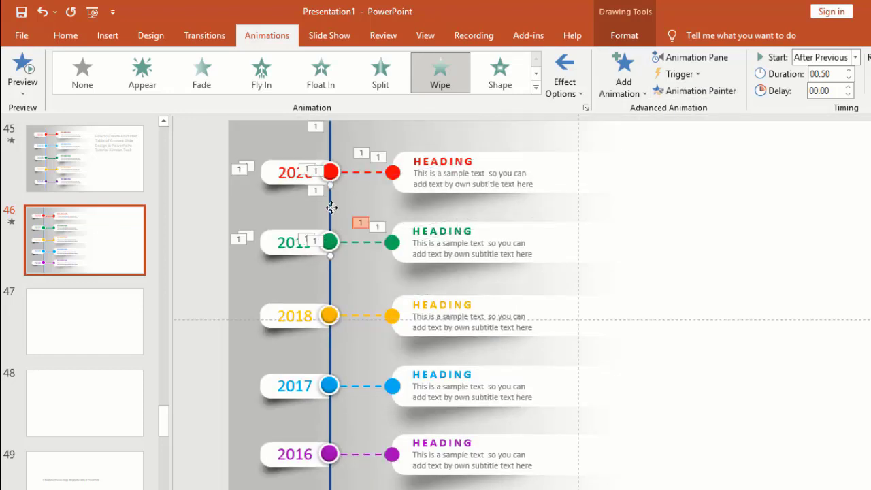
{"action": "left_click", "coordinate": [681, 90]}
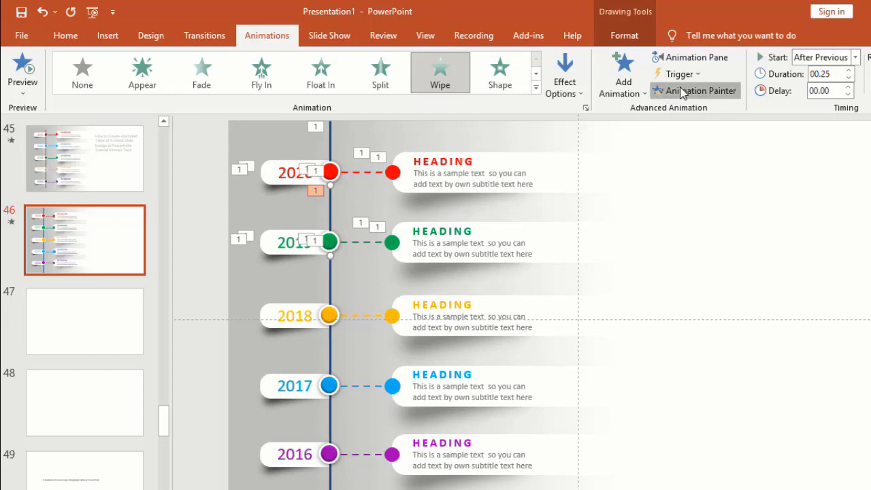
{"action": "left_click", "coordinate": [329, 279]}
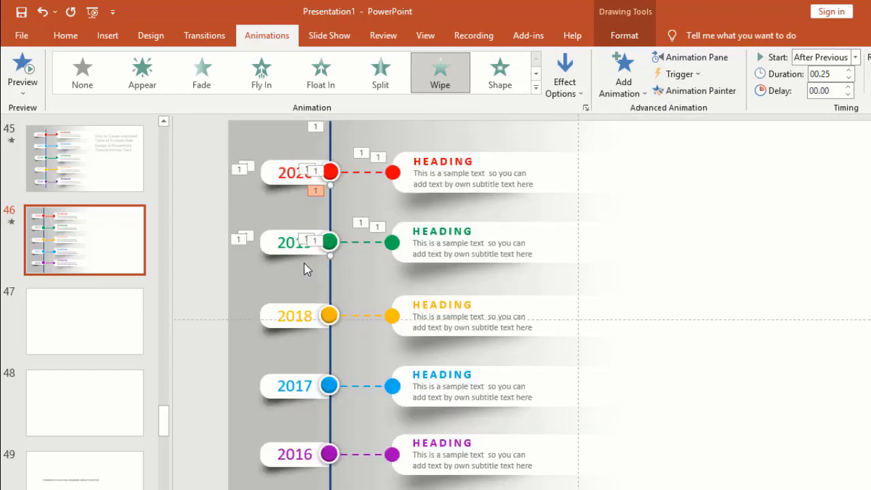
{"action": "left_click", "coordinate": [315, 258]}
{"action": "left_click", "coordinate": [330, 243]}
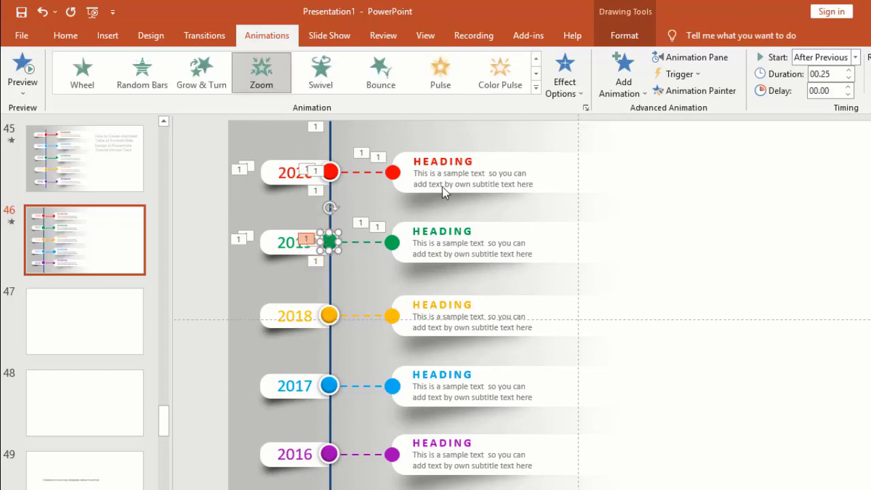
{"action": "left_click", "coordinate": [695, 90]}
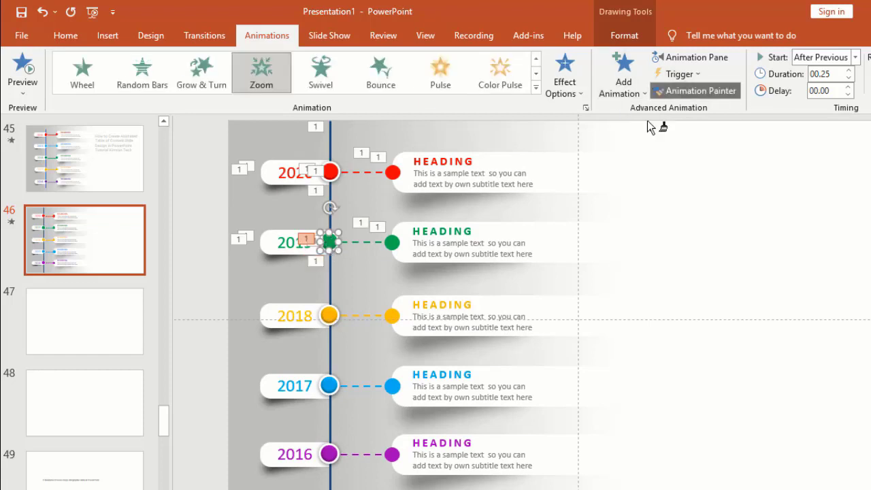
{"action": "left_click", "coordinate": [327, 317]}
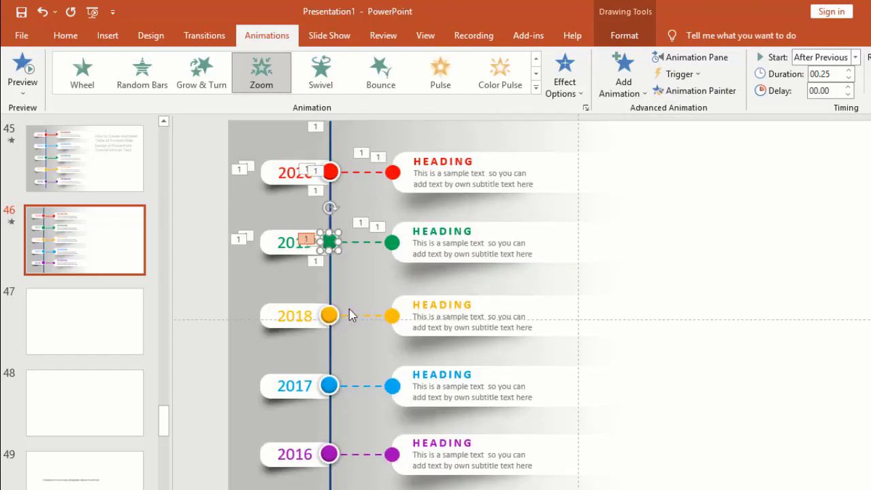
- Copy the 2019 year label, tilted shape and dashed connector animations onto the 2018 counterparts
{"action": "left_click", "coordinate": [284, 245]}
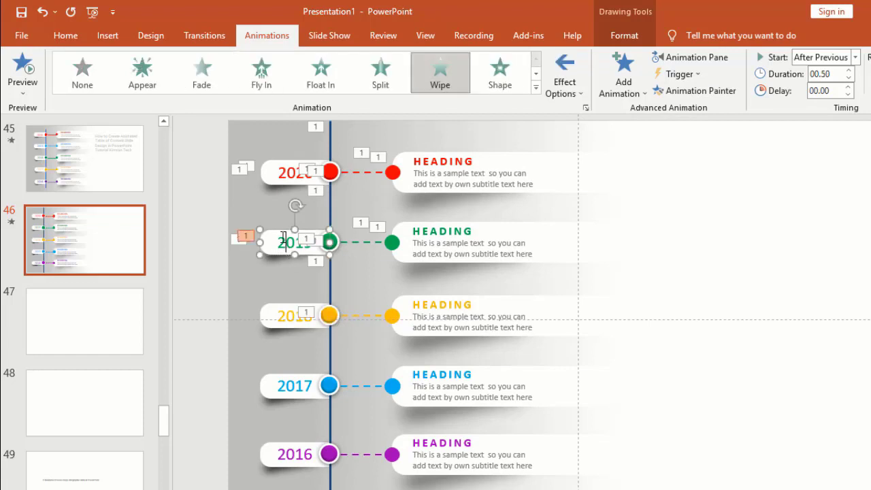
{"action": "left_click", "coordinate": [695, 91]}
{"action": "left_click", "coordinate": [269, 317]}
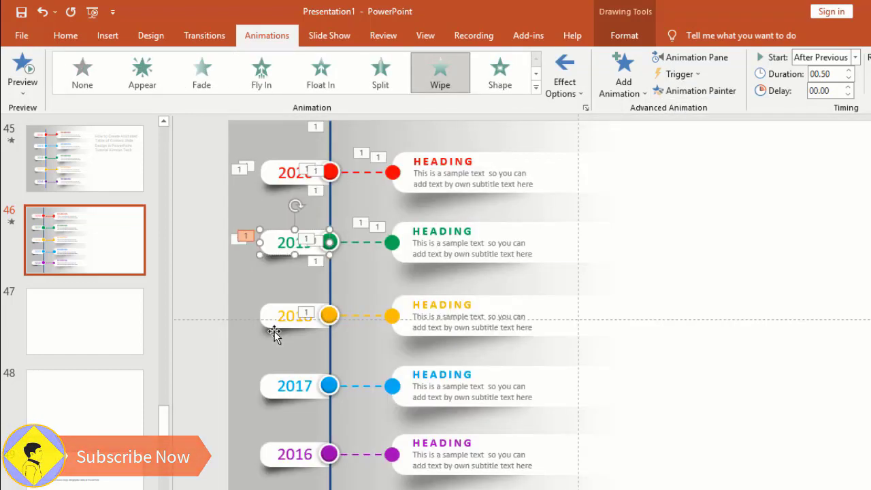
{"action": "left_click", "coordinate": [275, 260]}
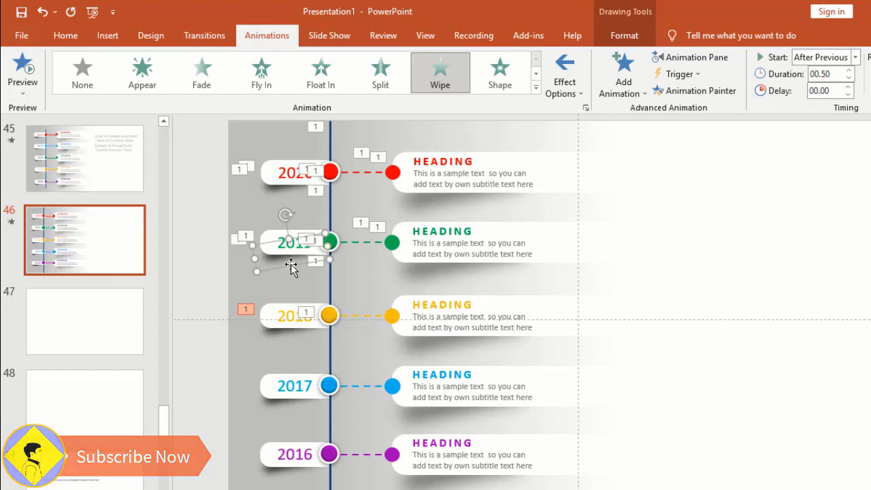
{"action": "left_click", "coordinate": [690, 91]}
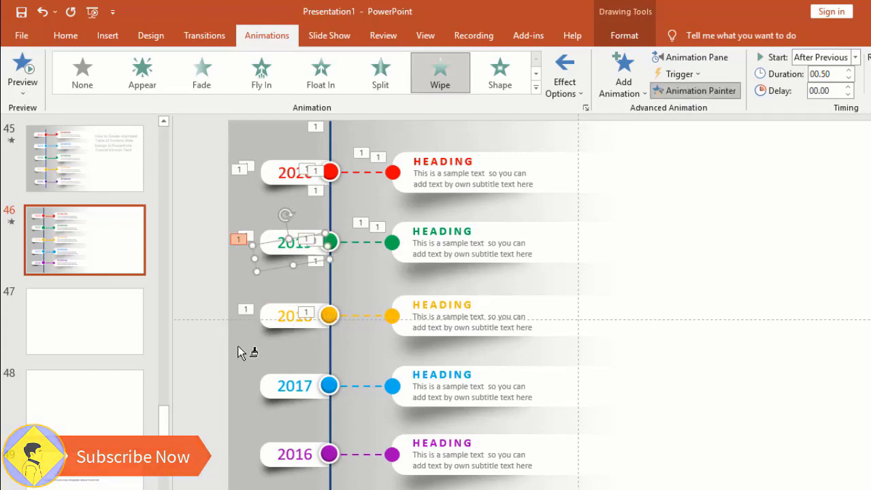
{"action": "left_click", "coordinate": [276, 335]}
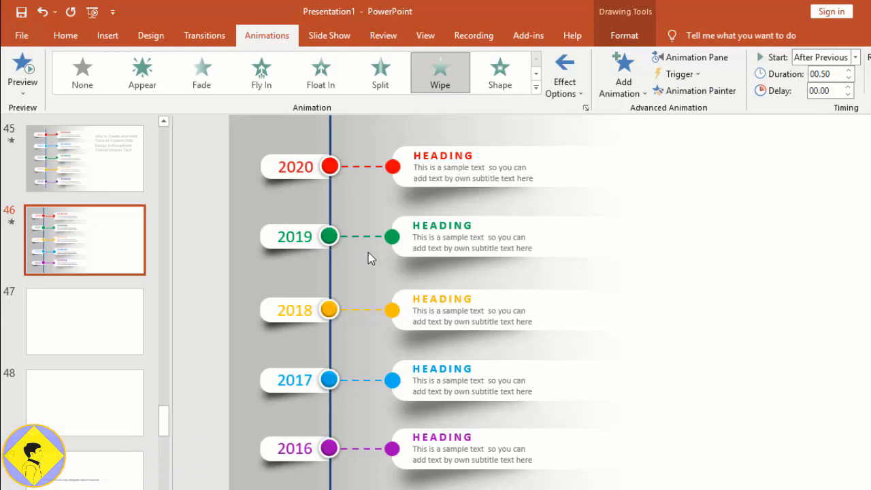
{"action": "left_click", "coordinate": [367, 242]}
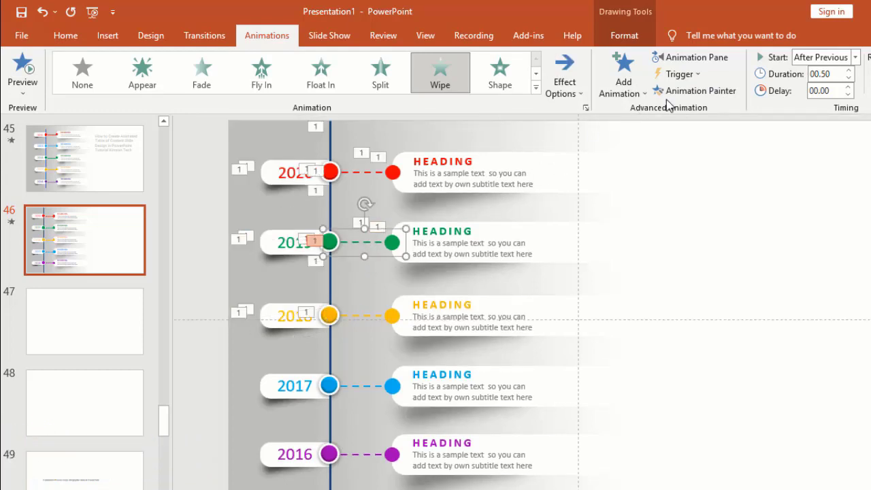
{"action": "left_click", "coordinate": [689, 91]}
{"action": "left_click", "coordinate": [358, 315]}
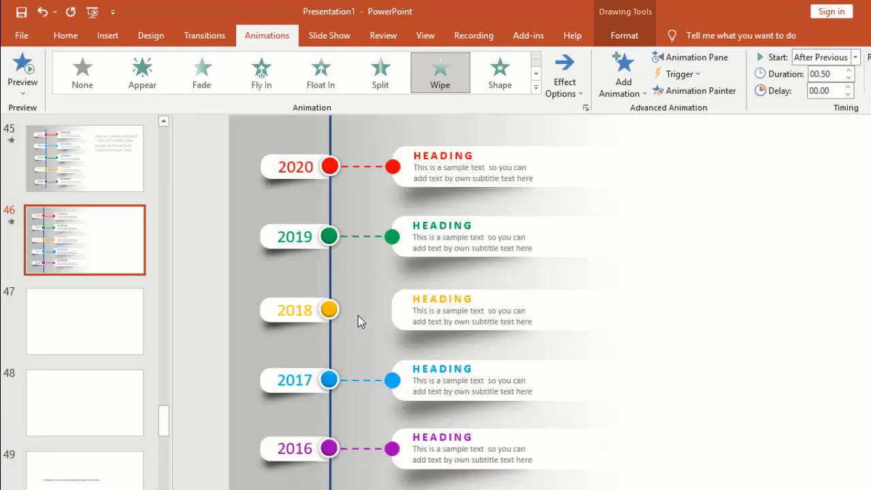
- Copy the green heading box and its shadow animations onto the yellow 2018 heading and shadow
{"action": "left_click", "coordinate": [576, 233]}
{"action": "left_click", "coordinate": [681, 91]}
{"action": "left_click", "coordinate": [439, 319]}
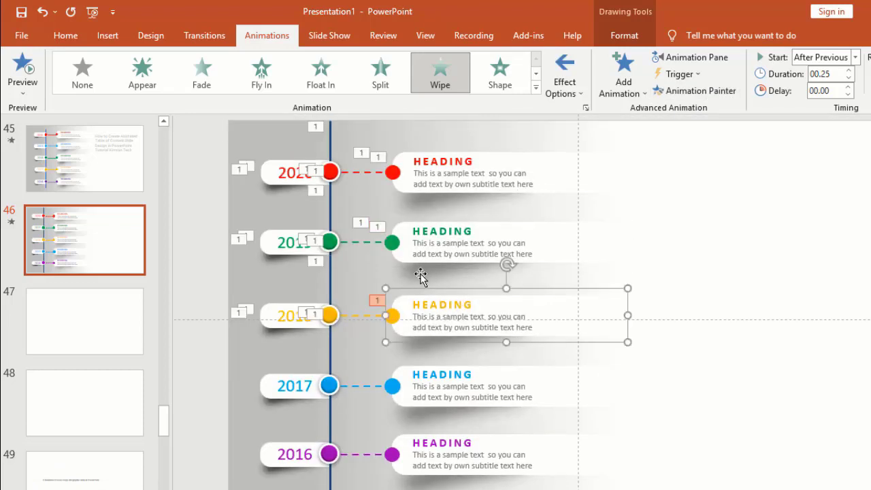
{"action": "left_click", "coordinate": [420, 275]}
{"action": "left_click", "coordinate": [695, 96]}
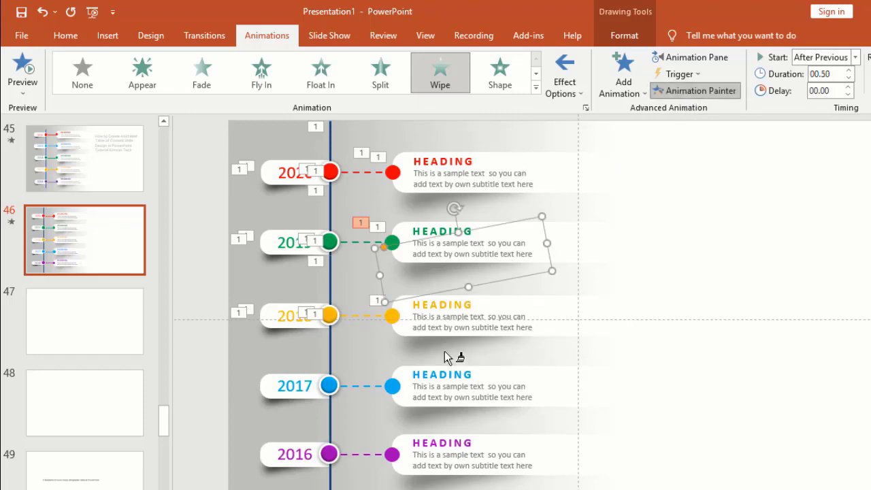
{"action": "left_click", "coordinate": [420, 349]}
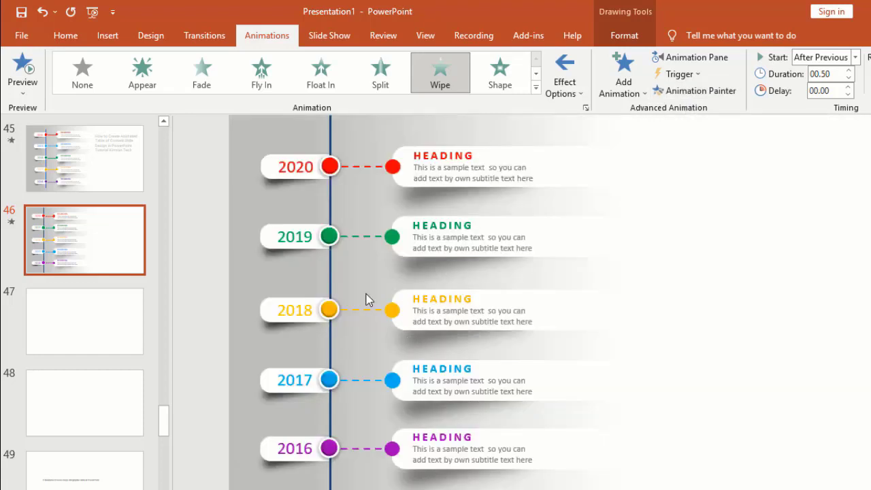
{"action": "left_click", "coordinate": [400, 347]}
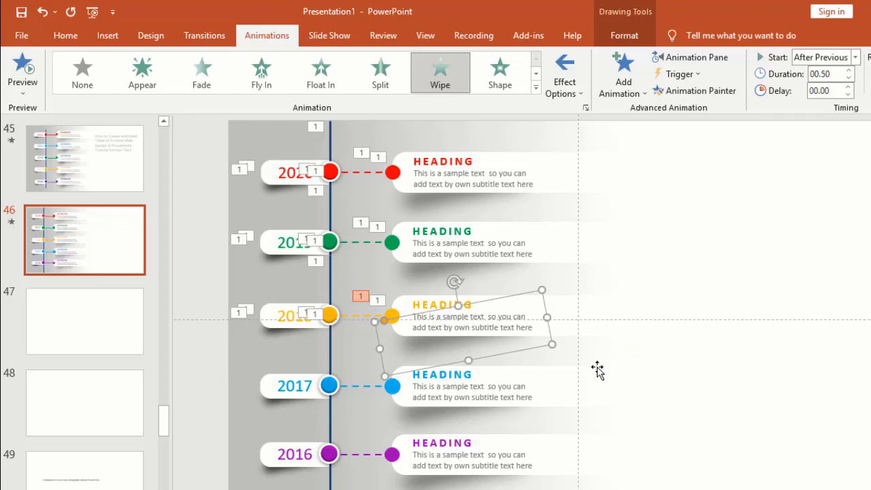
- Run the timeline slide as a slide show, exit with Esc, then preview its animations
{"action": "left_click", "coordinate": [752, 344]}
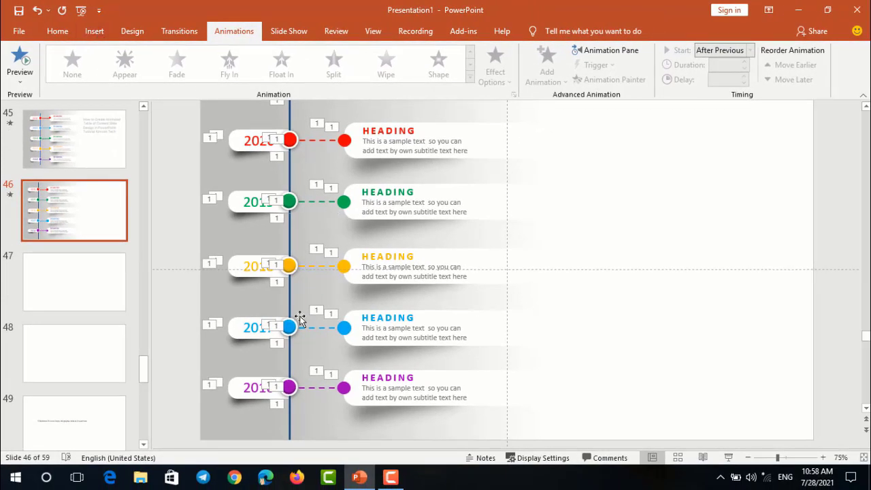
{"action": "left_click", "coordinate": [731, 458]}
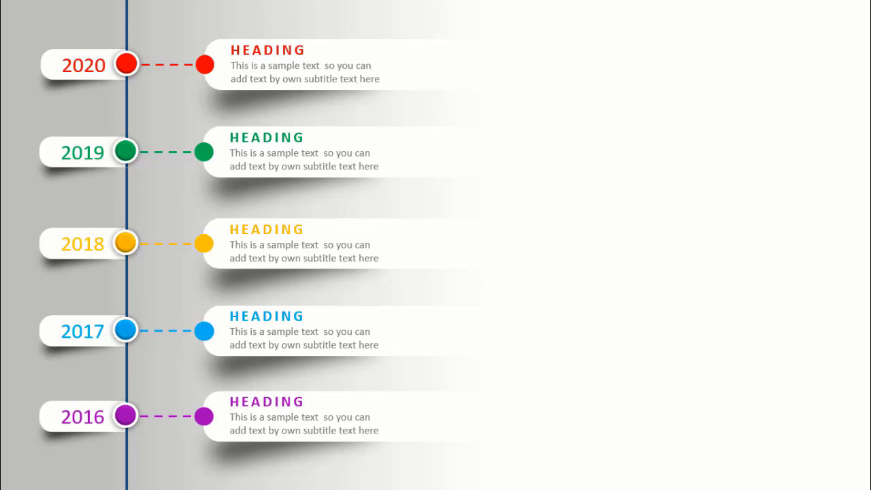
{"action": "key", "text": "Escape"}
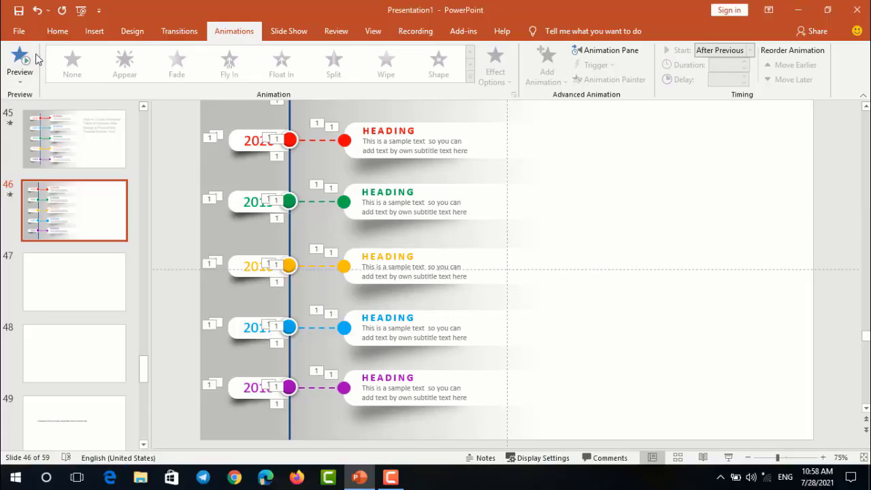
{"action": "left_click", "coordinate": [21, 58]}
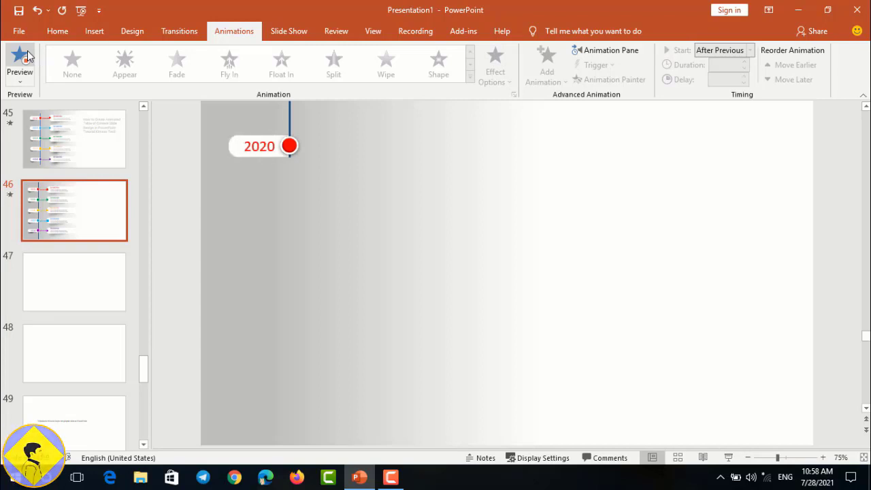